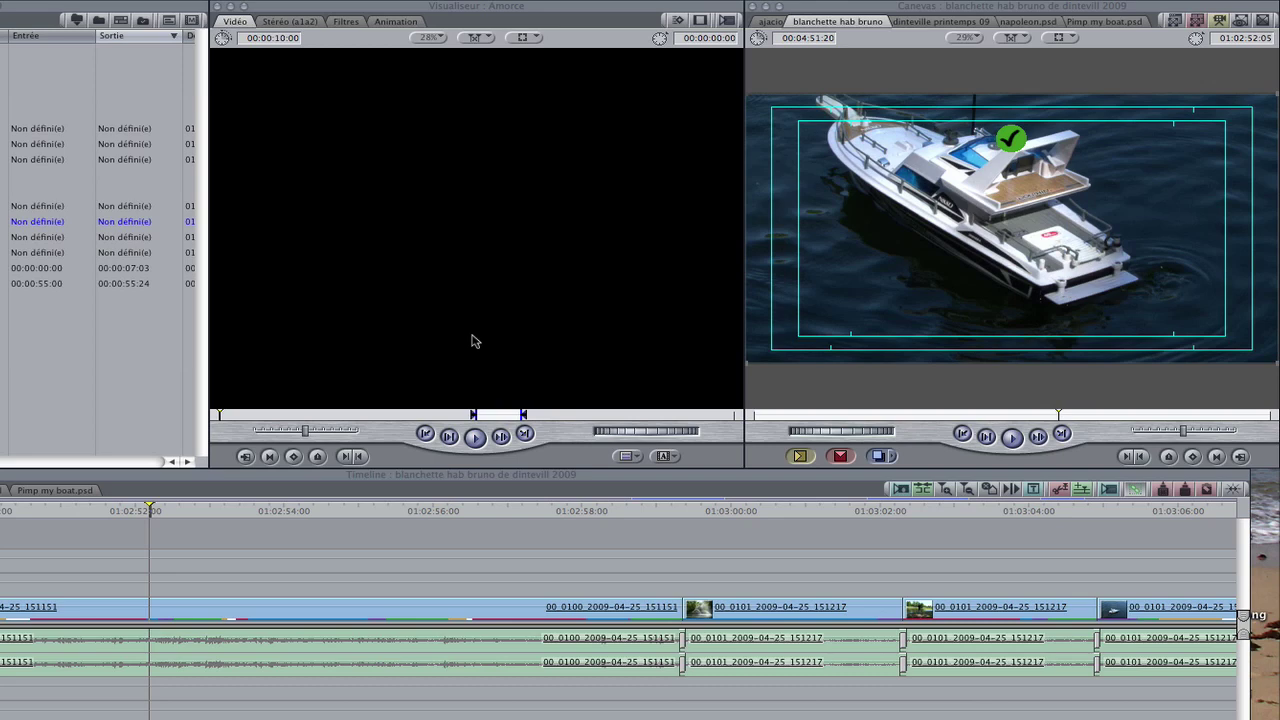
Scrub through the boat shot around 01:02:52:00 in the timeline to examine the footage.
left_click(17, 513)
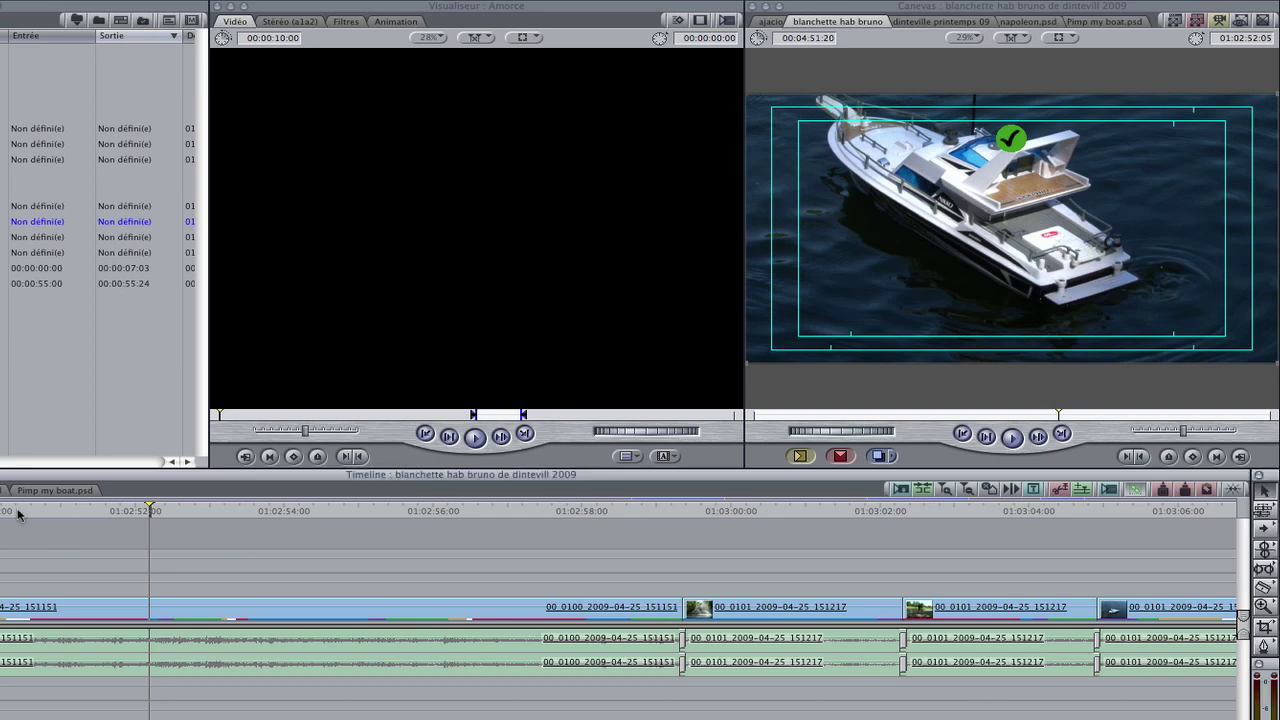
left_click(179, 513)
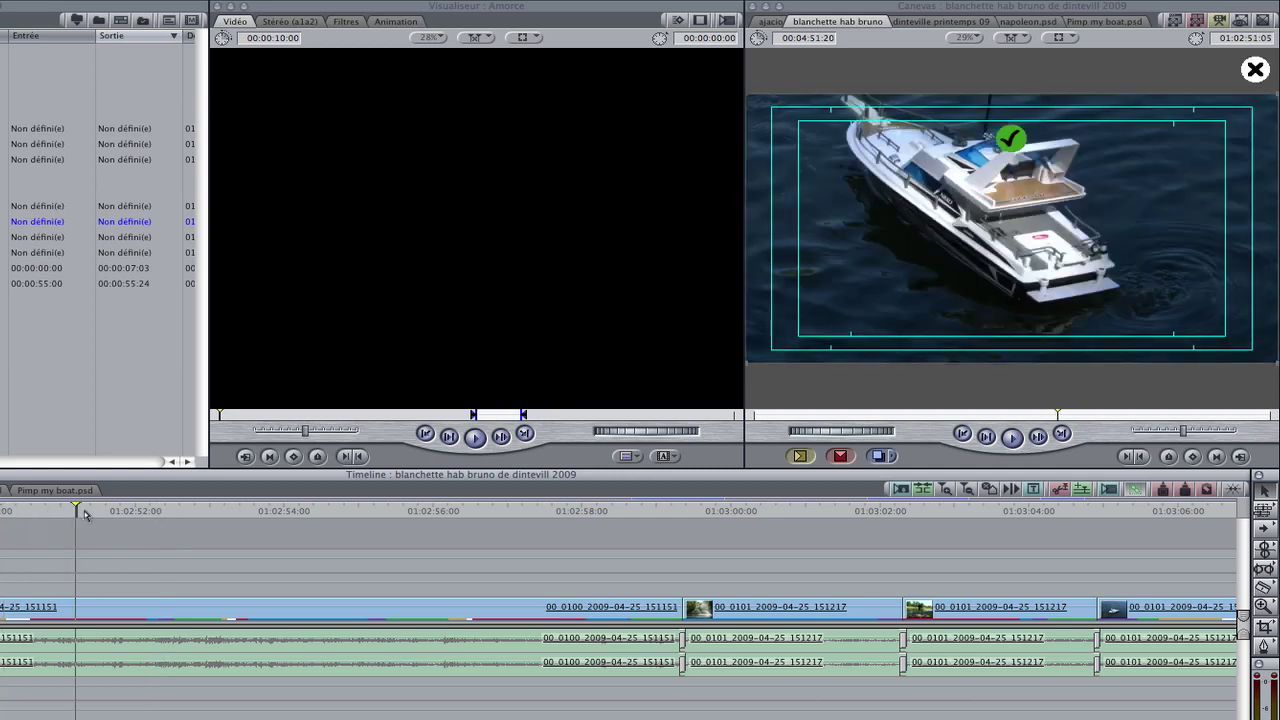
left_click_drag(201, 531, 124, 535)
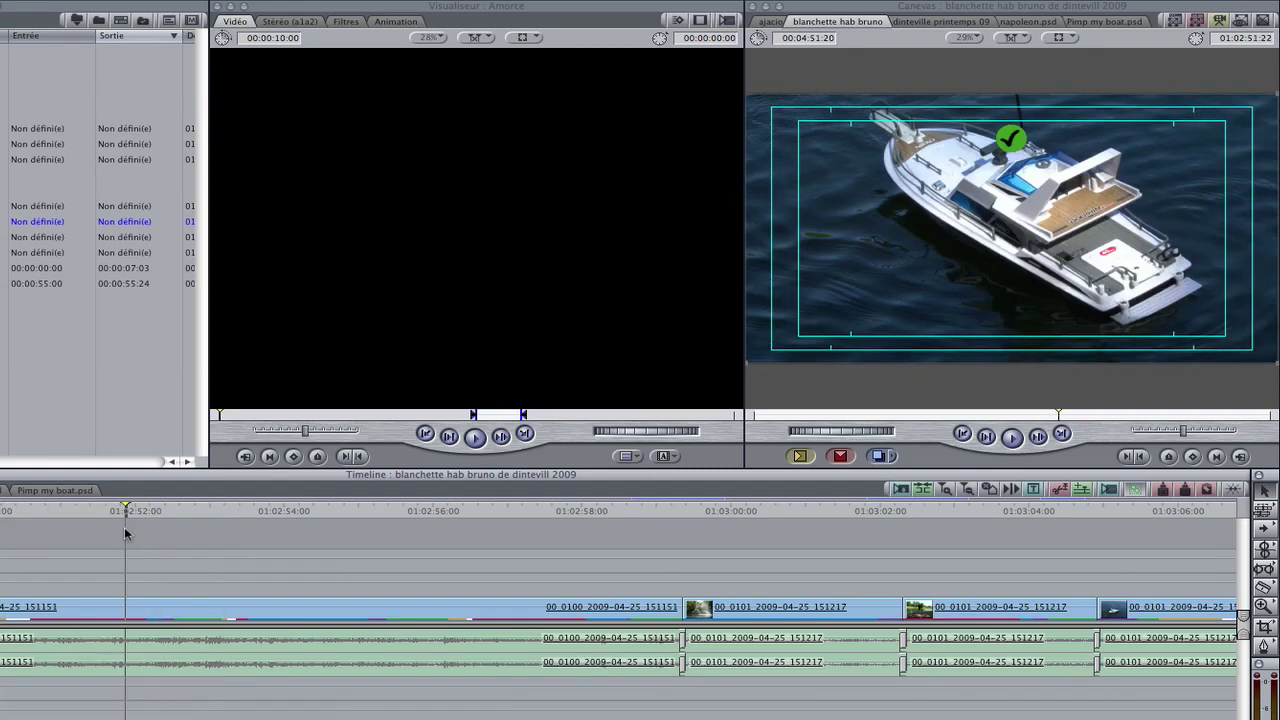
left_click_drag(209, 512, 143, 517)
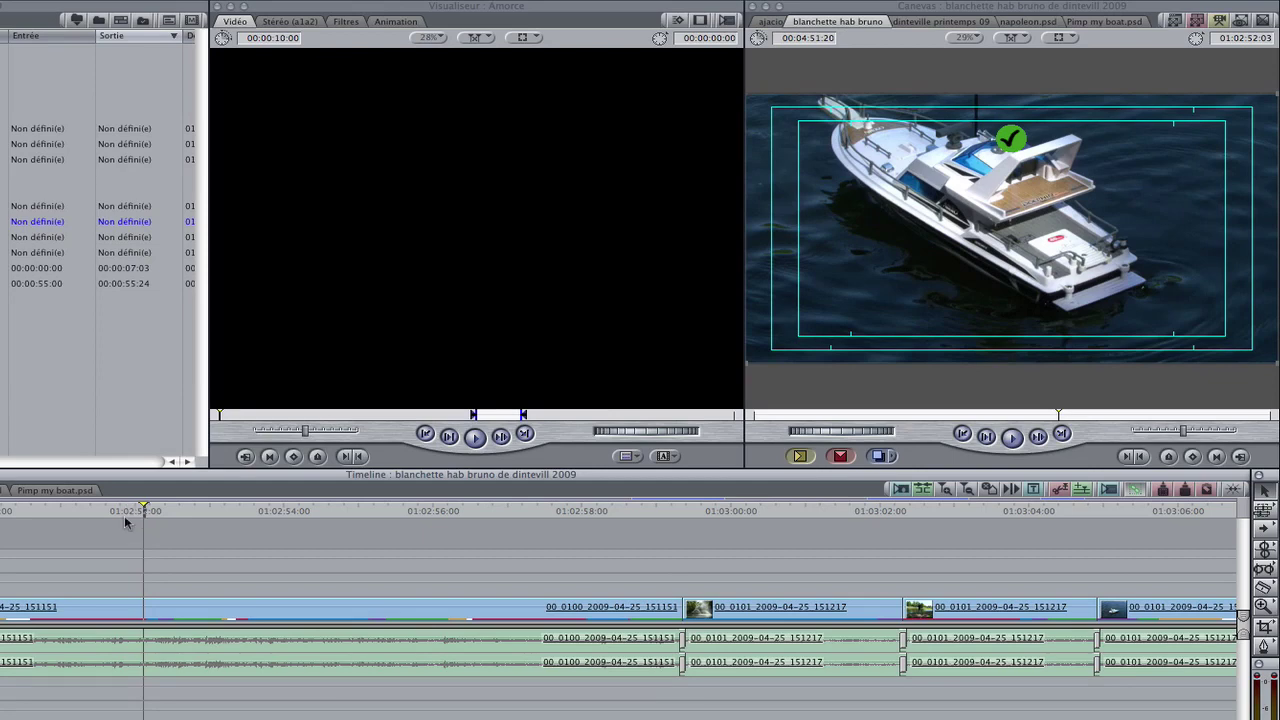
left_click_drag(143, 516, 169, 527)
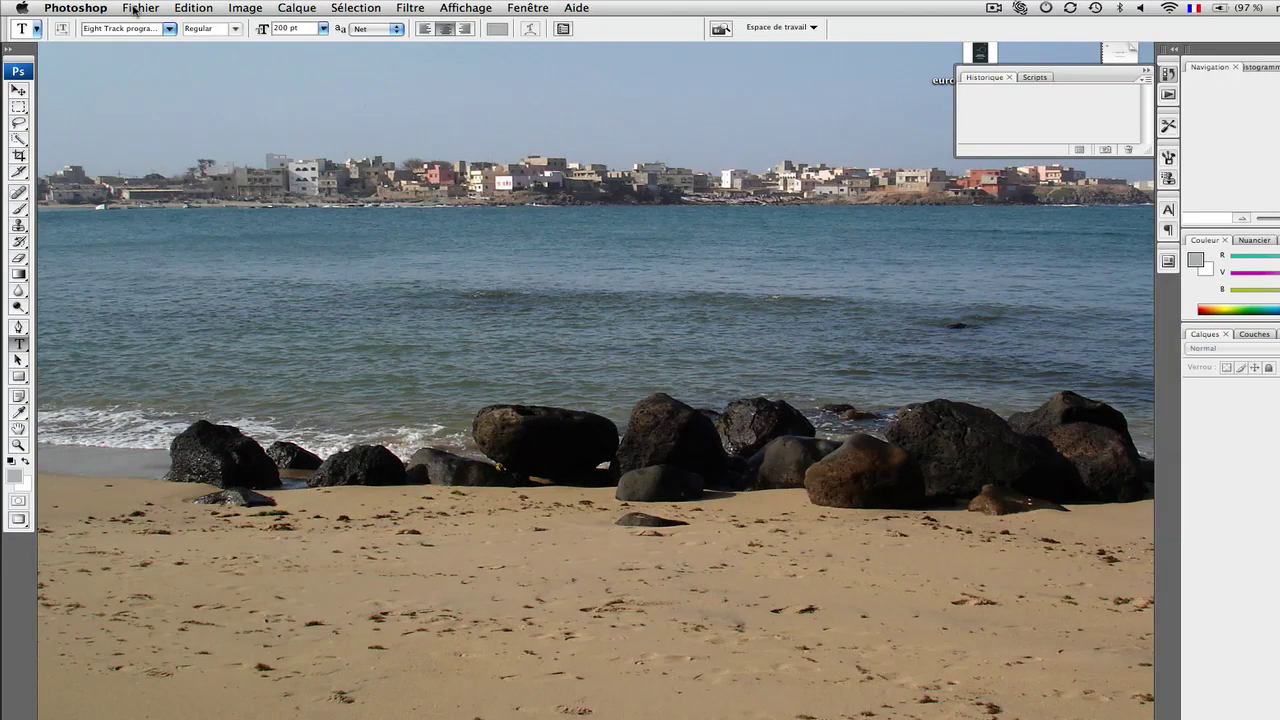
Switch to Photoshop, start a new document and try the Papier format international preset.
left_click(133, 10)
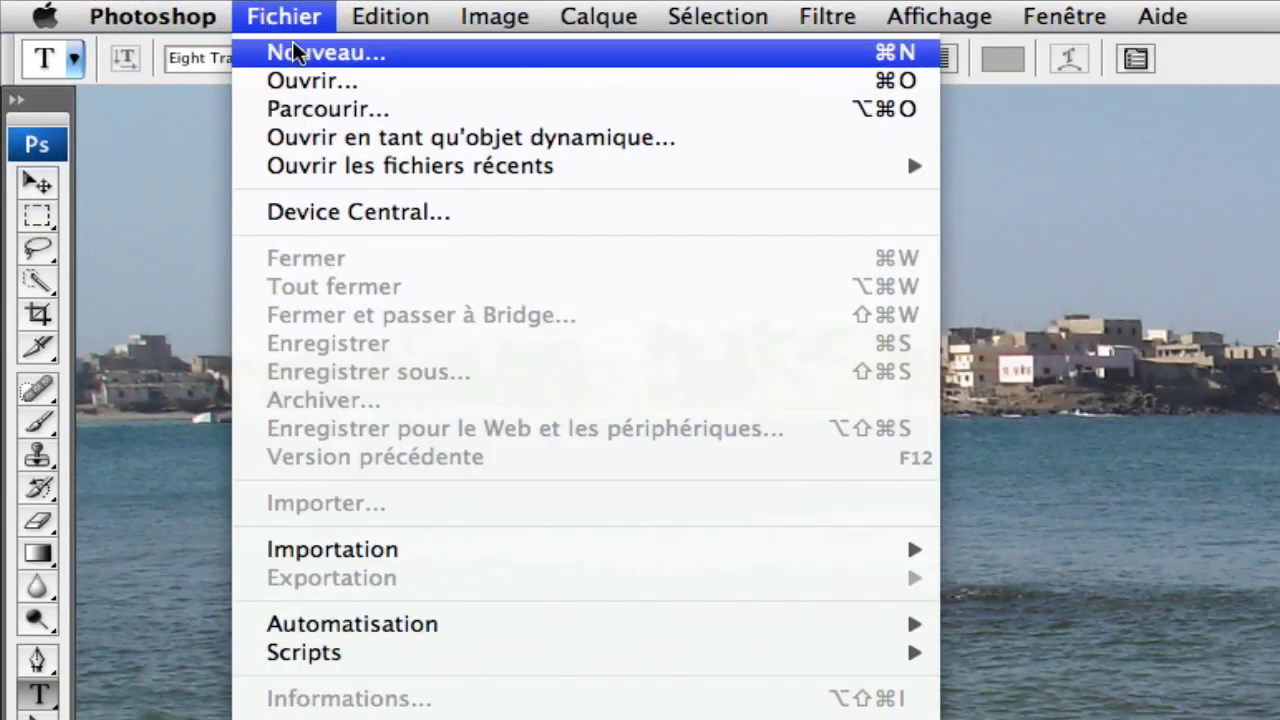
left_click(293, 55)
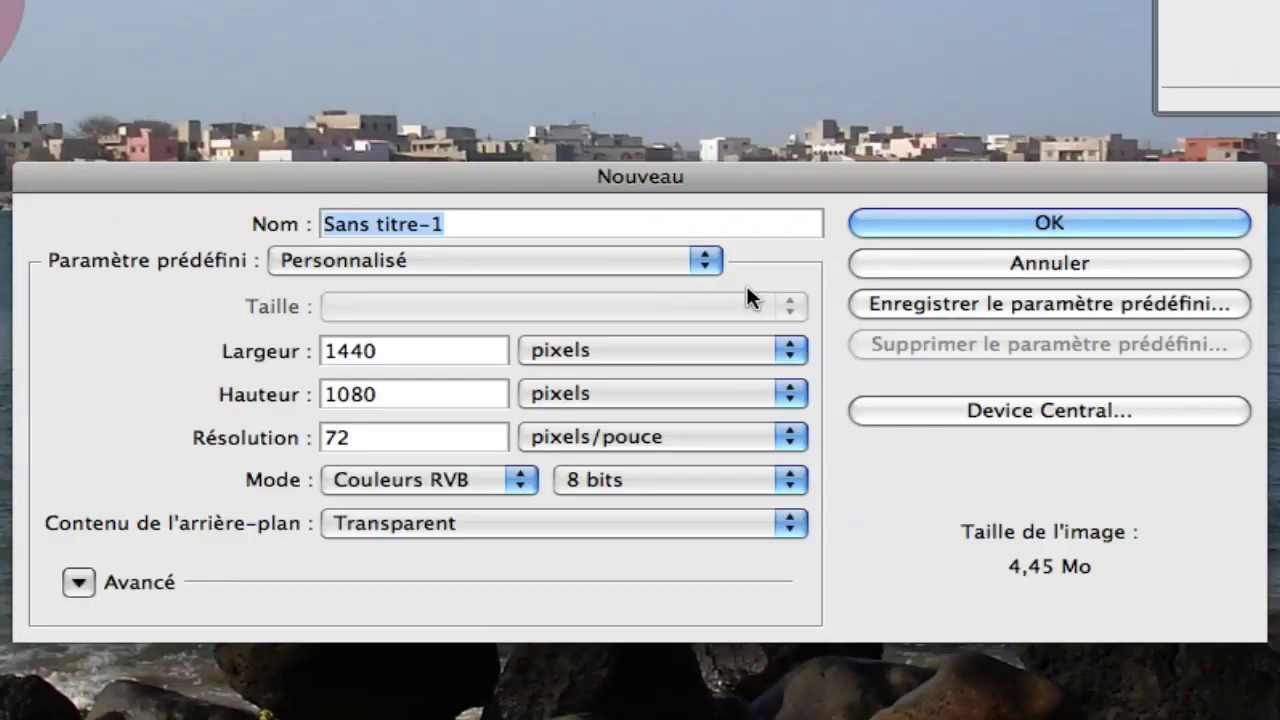
left_click(704, 259)
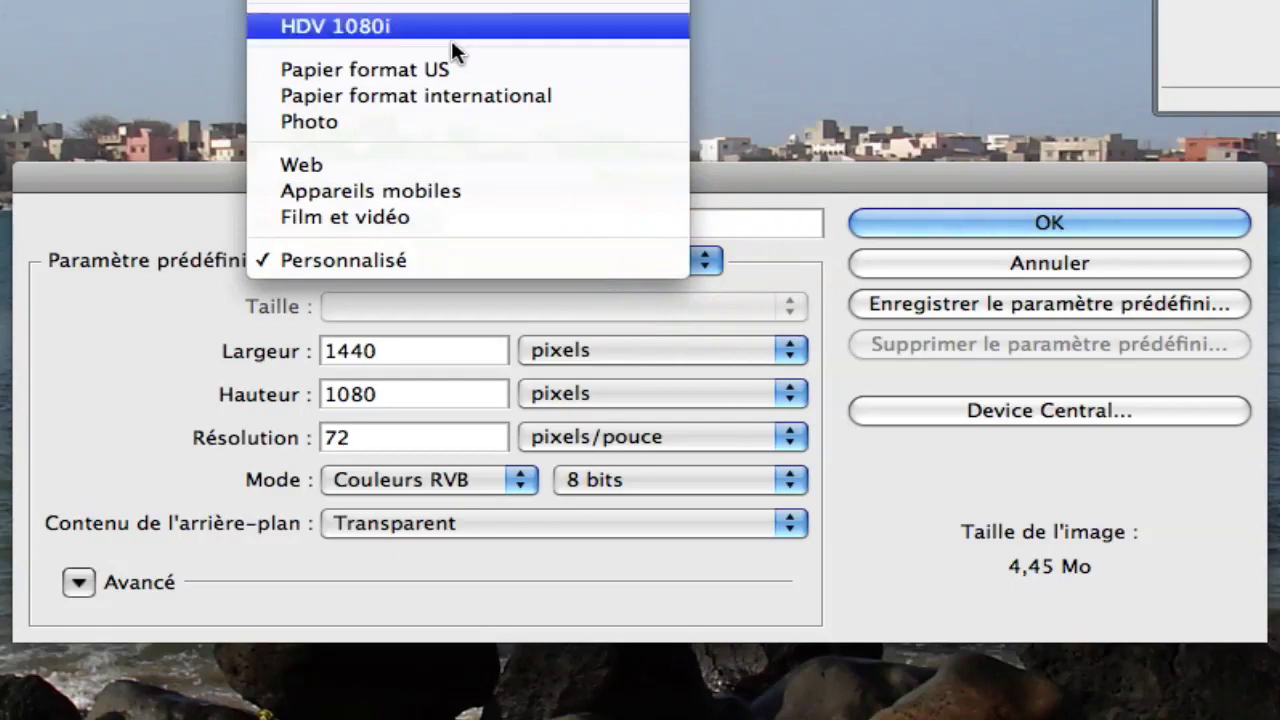
left_click(420, 95)
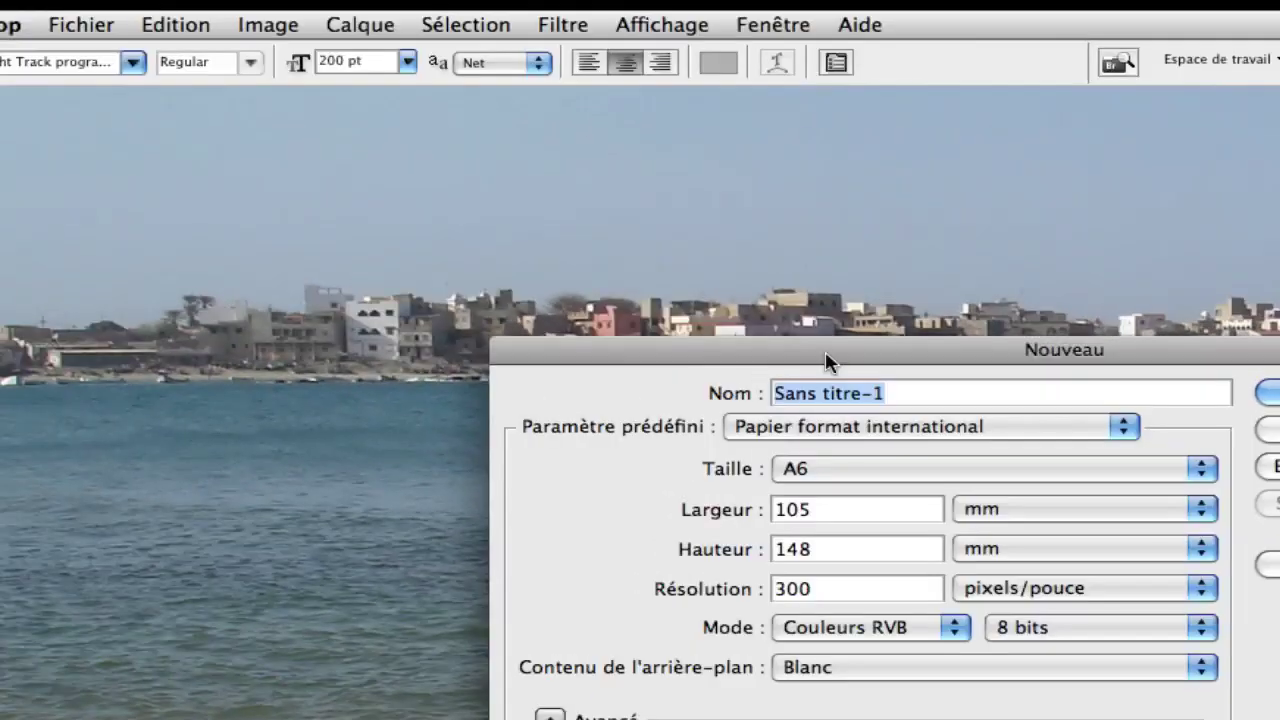
left_click_drag(398, 164, 0, 0)
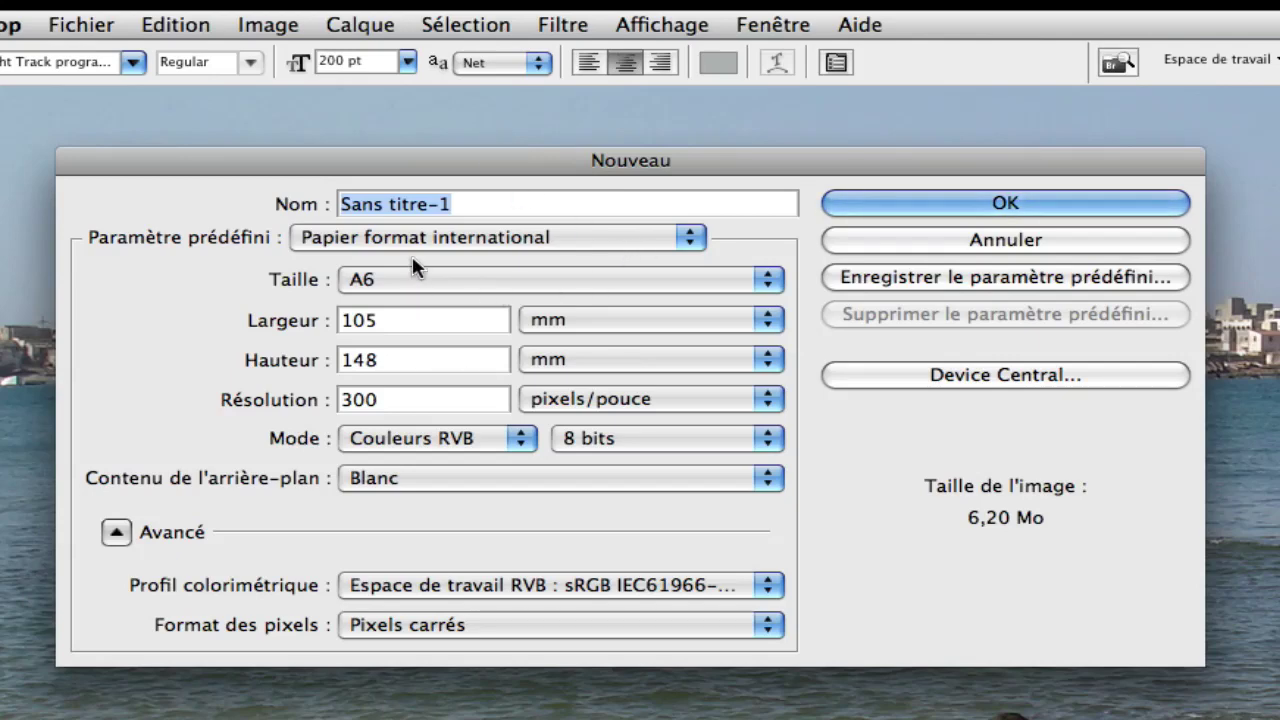
Configure the new document with the Film et vidéo preset, PAL D1/DV size and a transparent background.
left_click(689, 238)
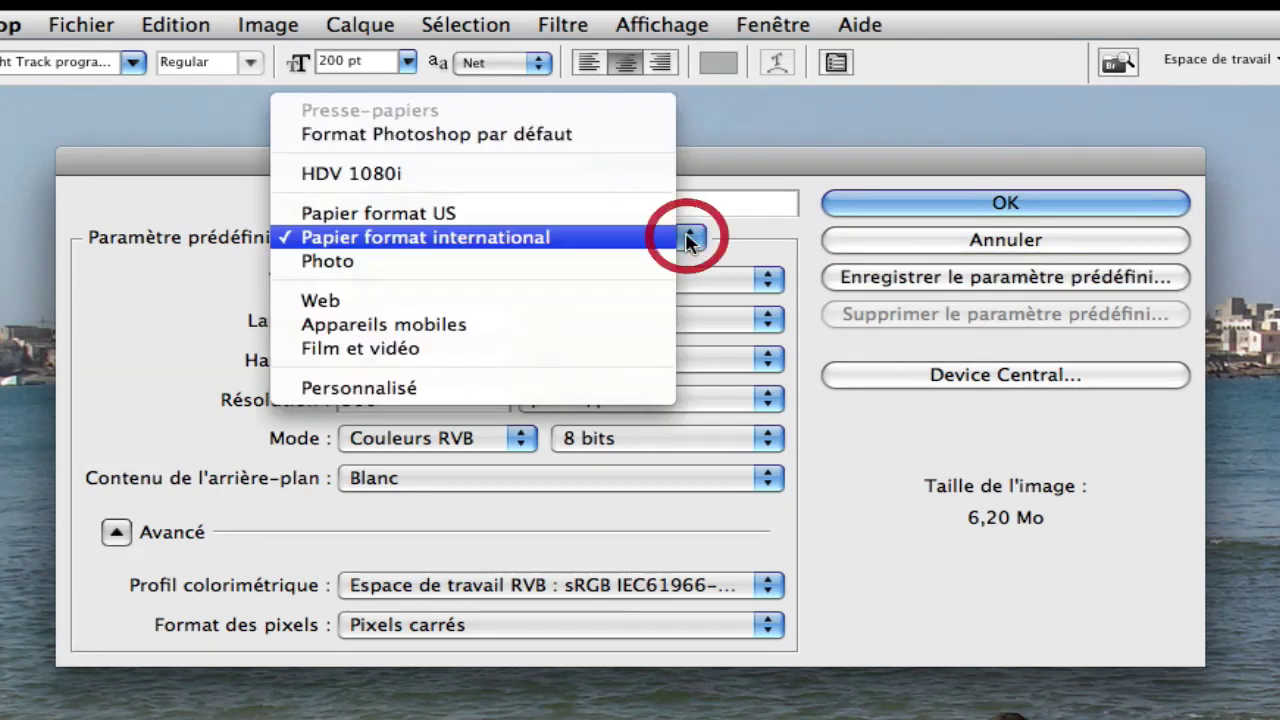
left_click(489, 346)
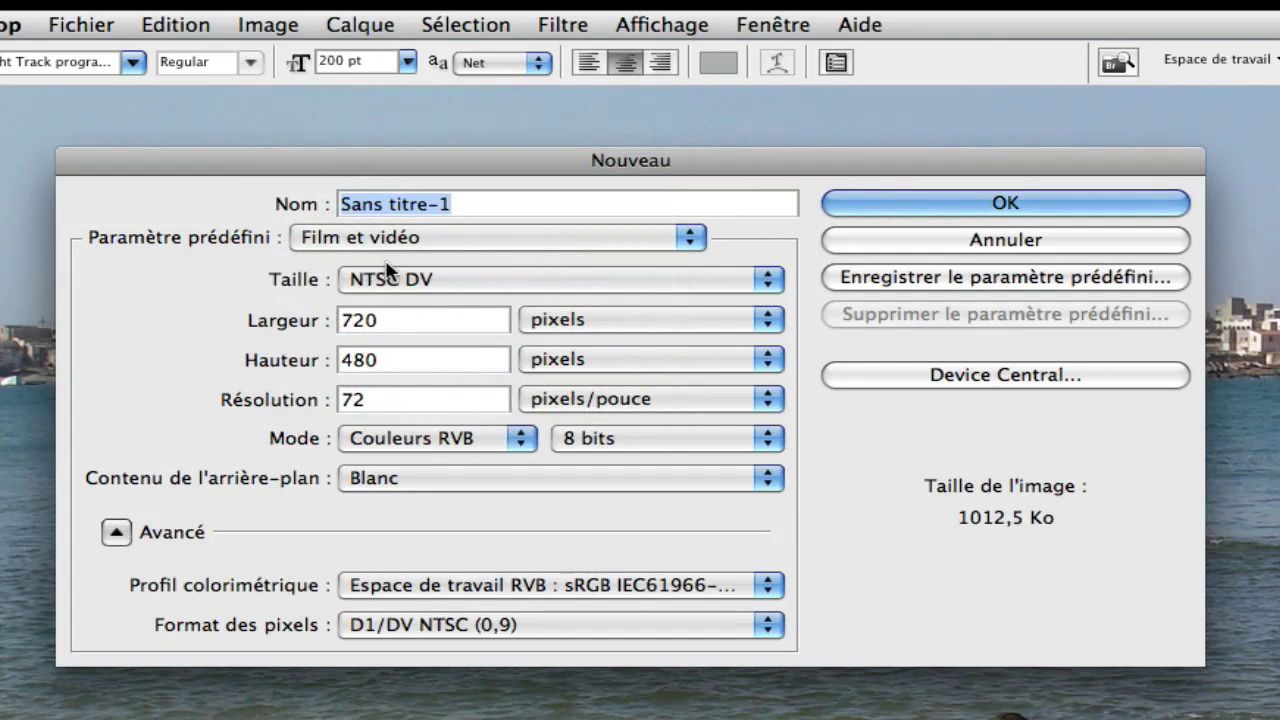
left_click(775, 278)
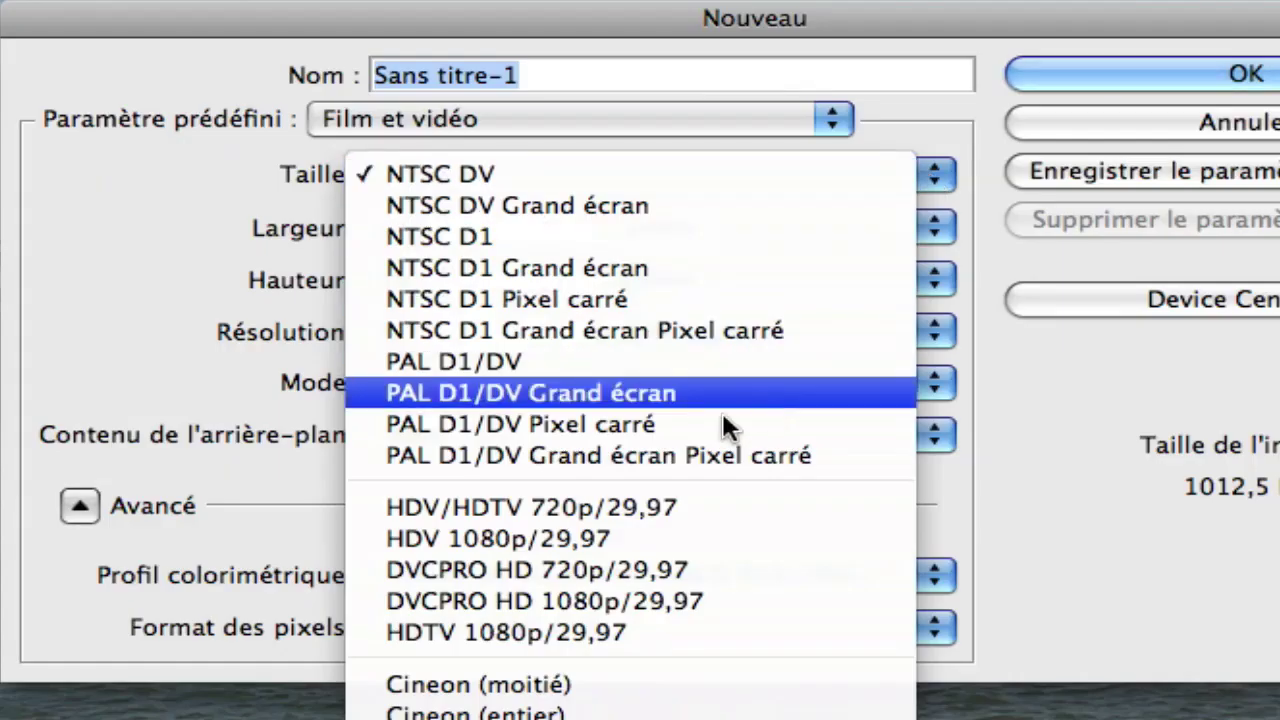
left_click(460, 367)
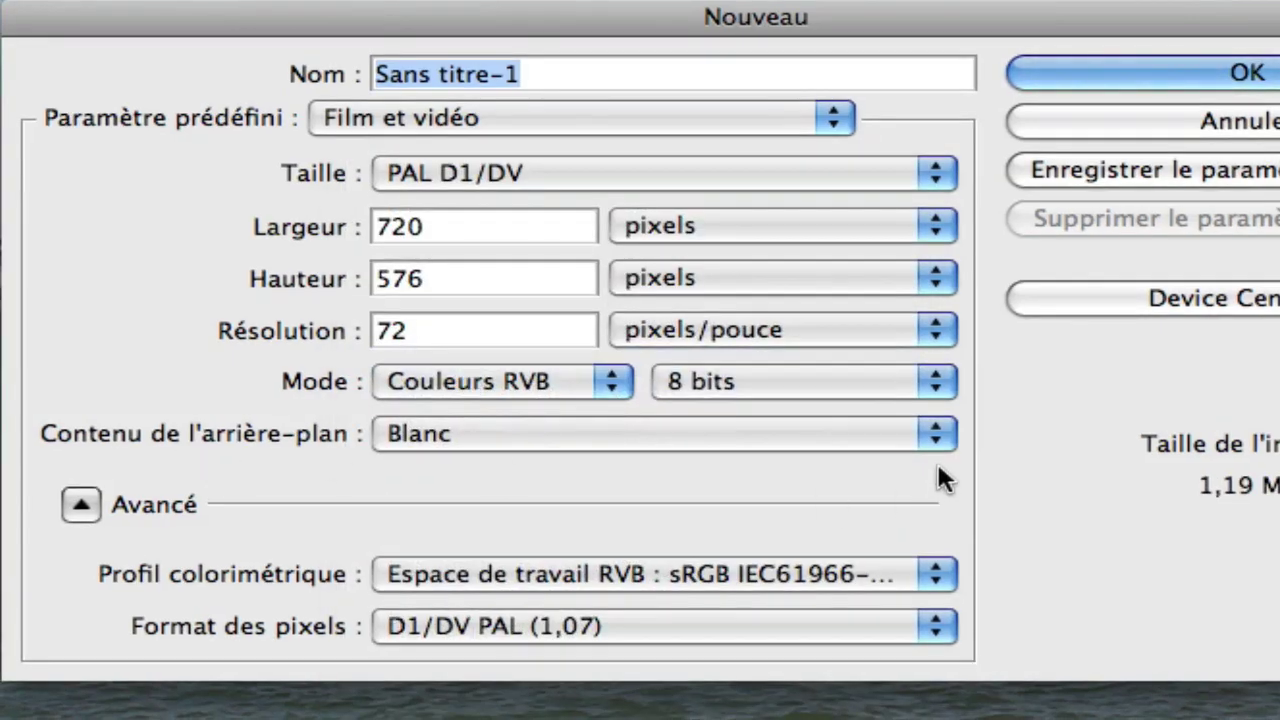
left_click(936, 433)
left_click(731, 500)
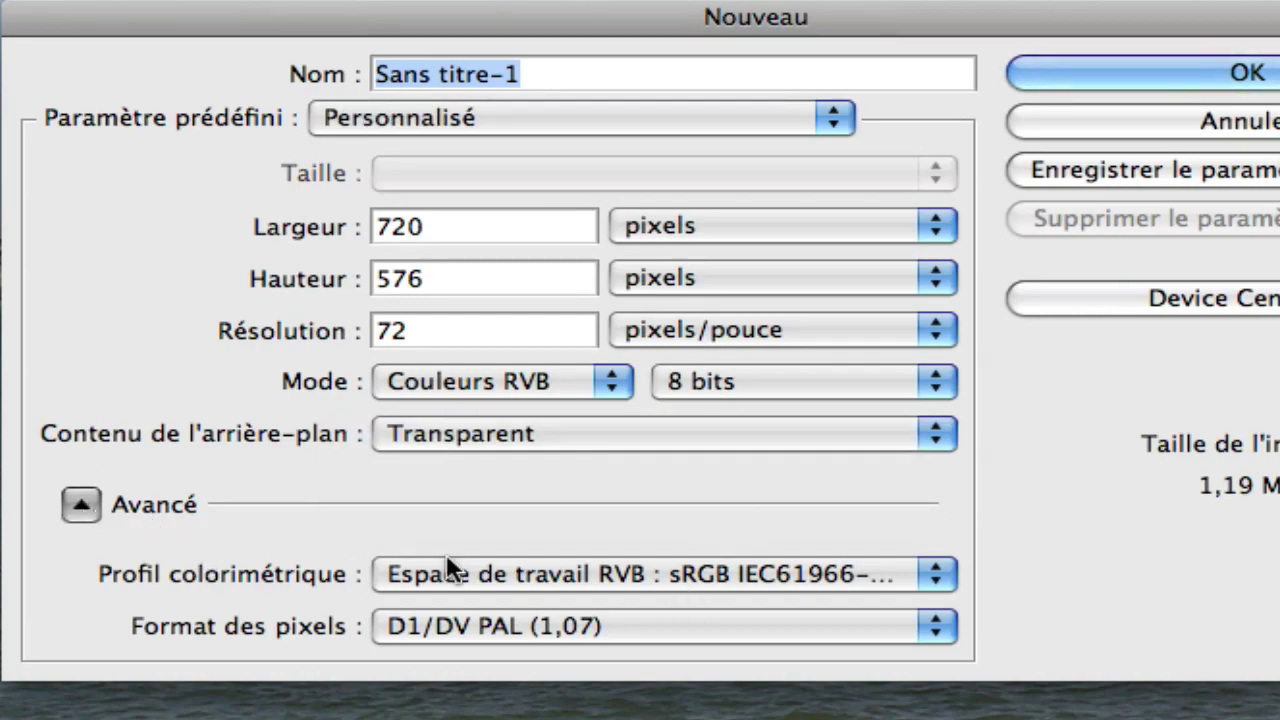
Save the current document settings as a preset named Pal DV, keeping all parameters included.
left_click(1090, 172)
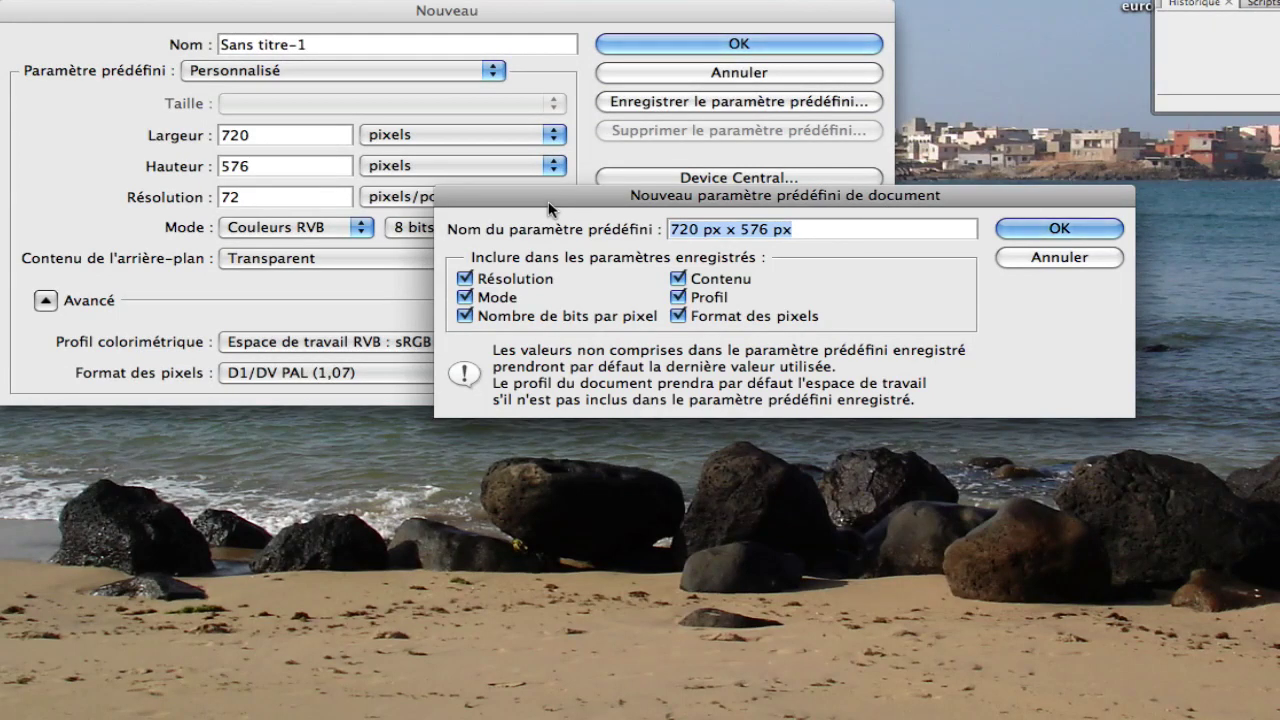
type("PPal DV")
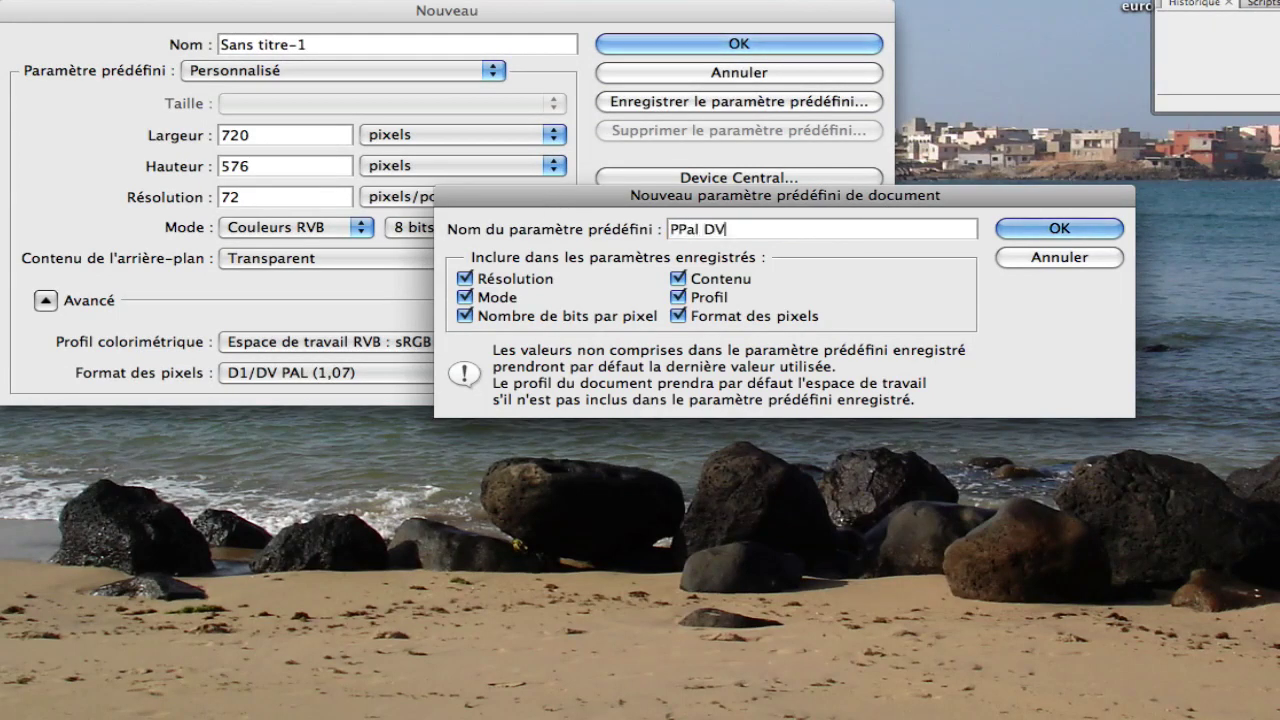
left_click(677, 230)
key("BackSpace")
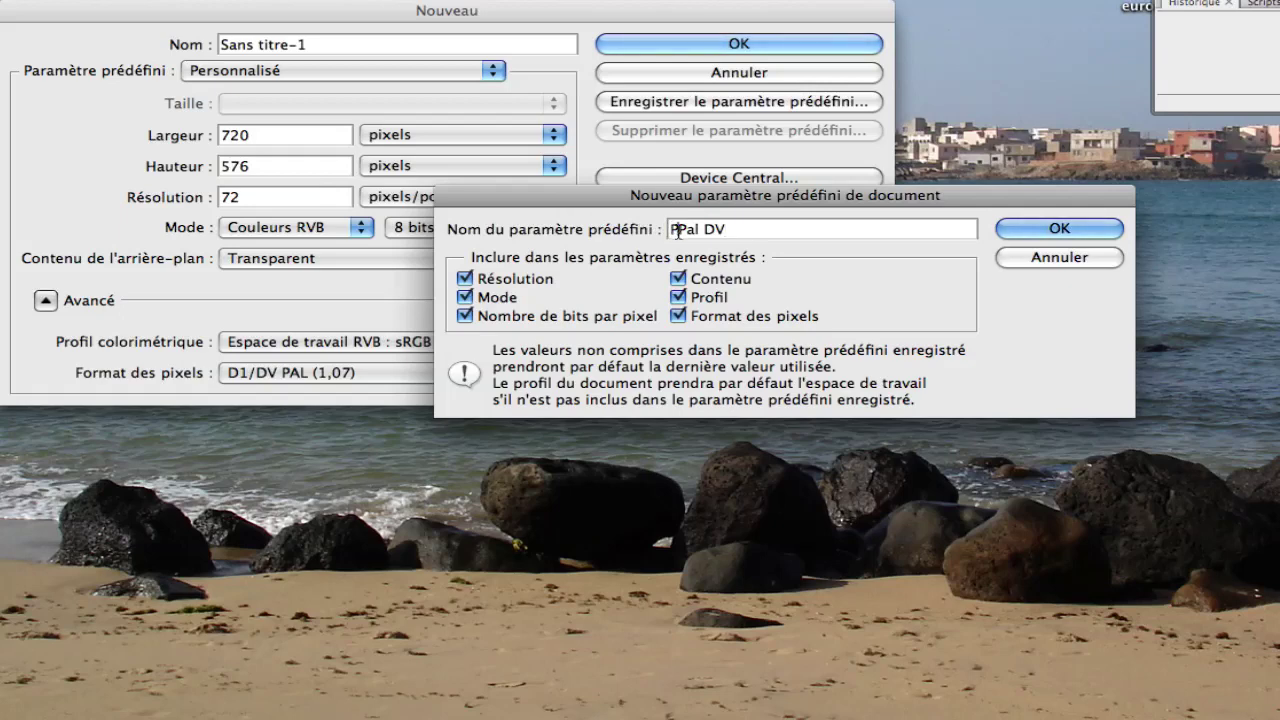
left_click(1083, 230)
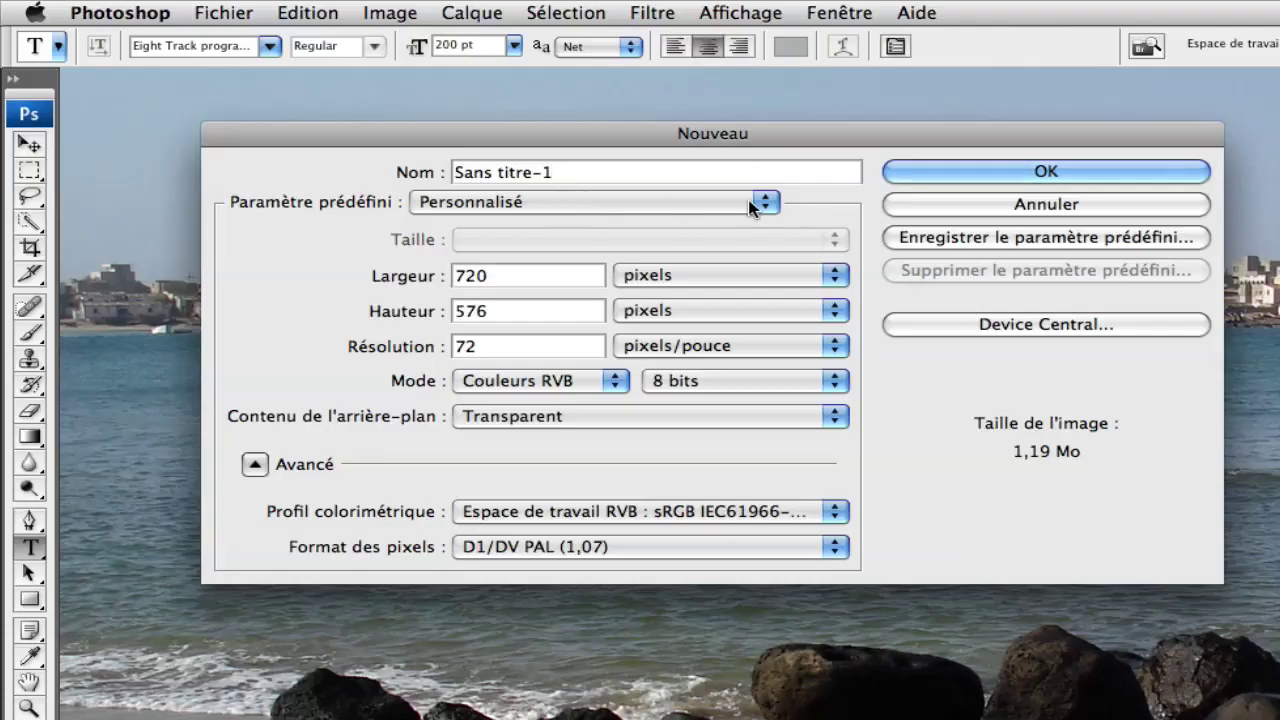
Create the document from the HDV 1080i preset with the name "vise mon bateau".
left_click(752, 205)
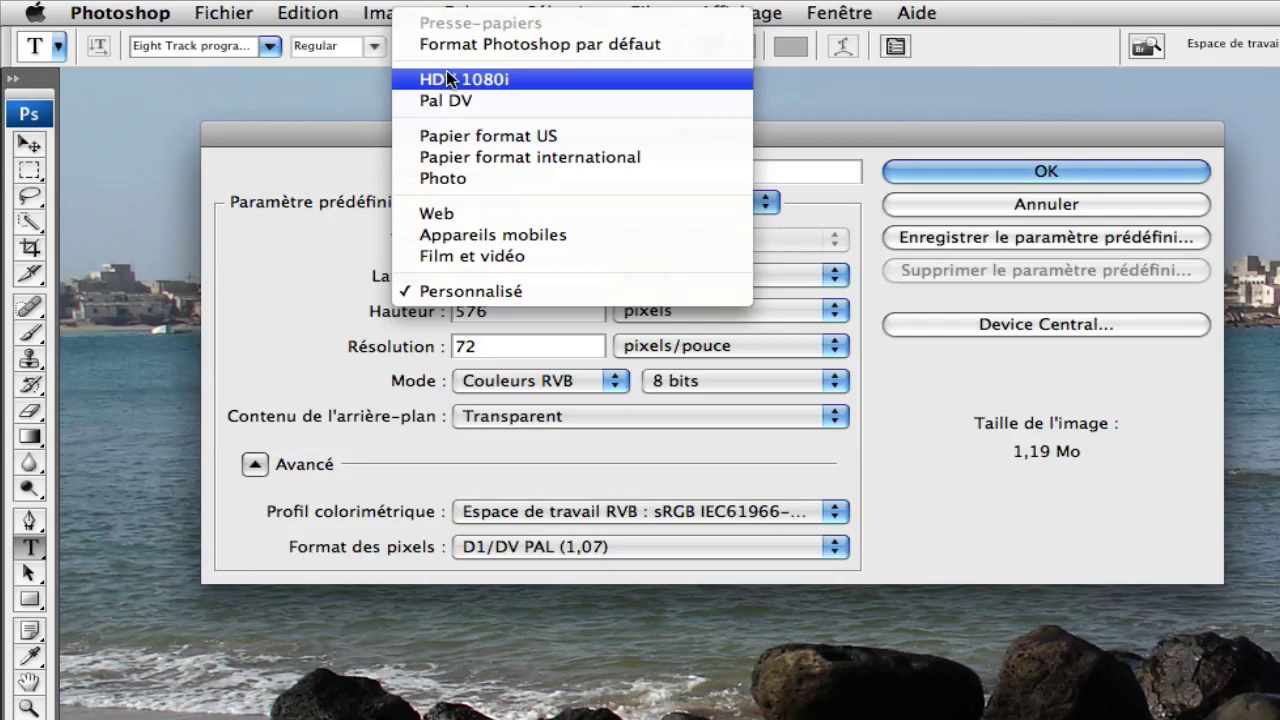
key("Escape")
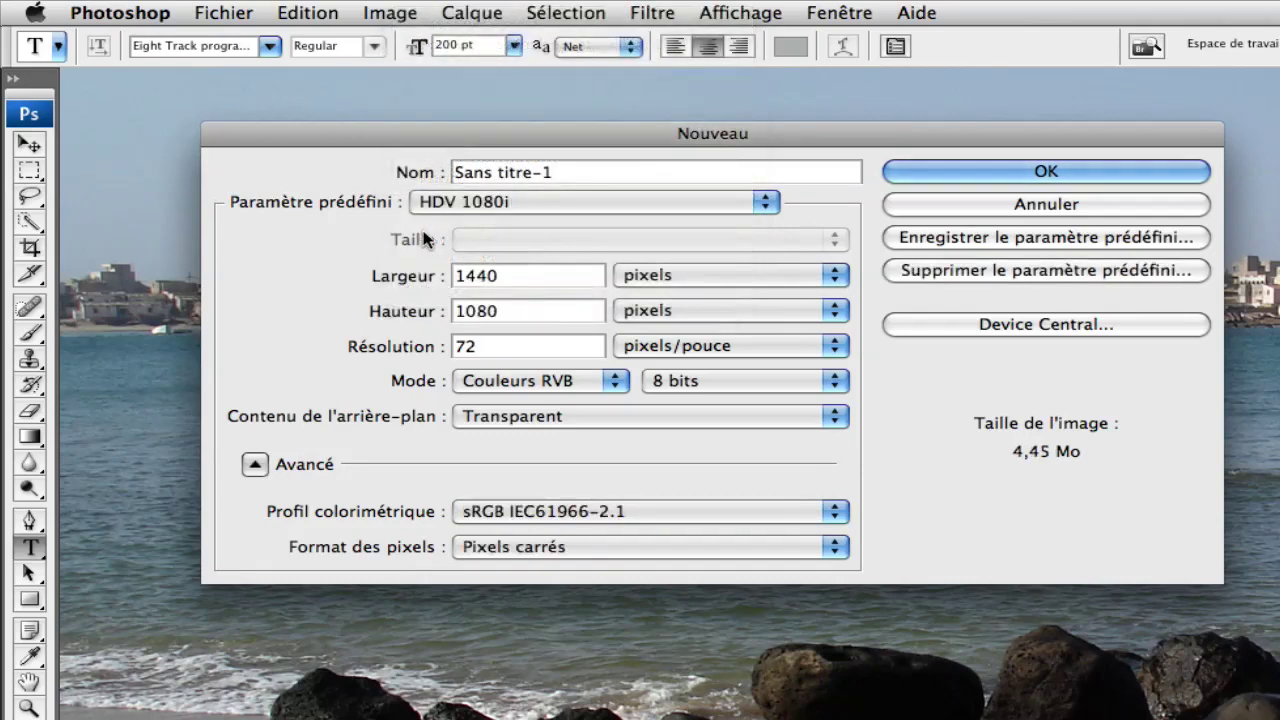
type("vise mon batea")
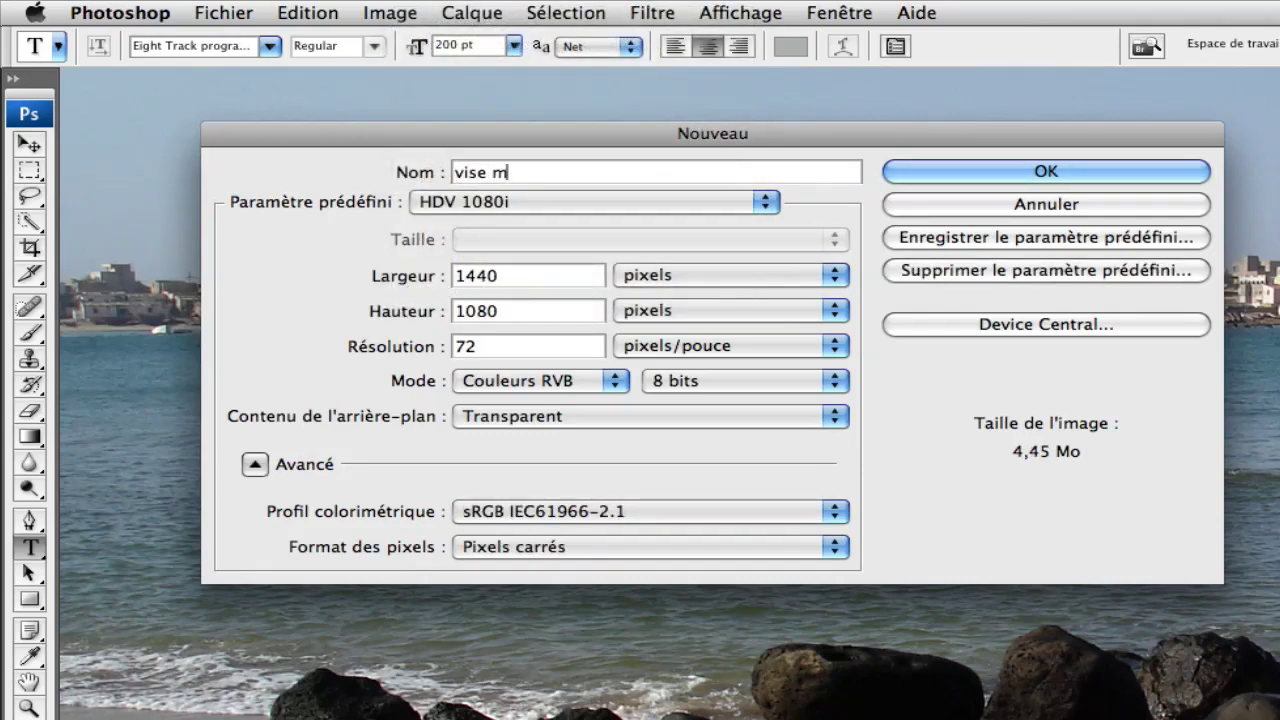
type("u")
key("Return")
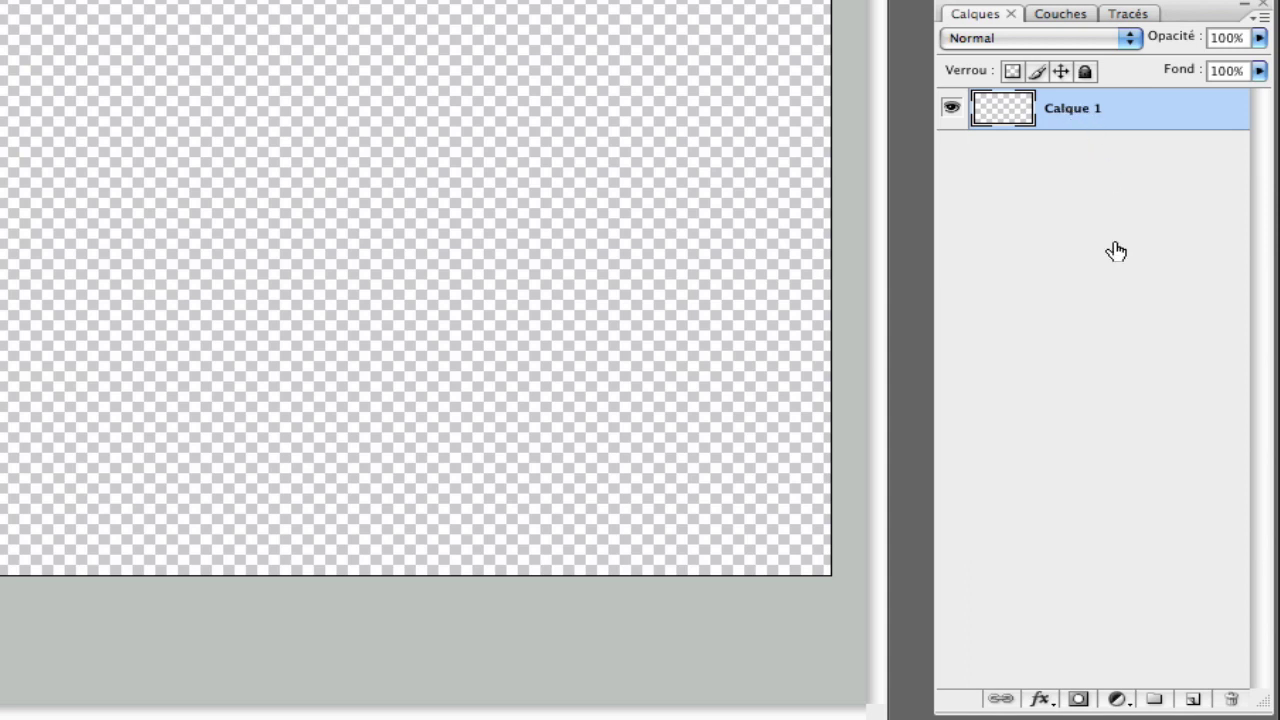
Add two new empty layers above the existing one, keeping the default layer options.
left_click(1193, 702)
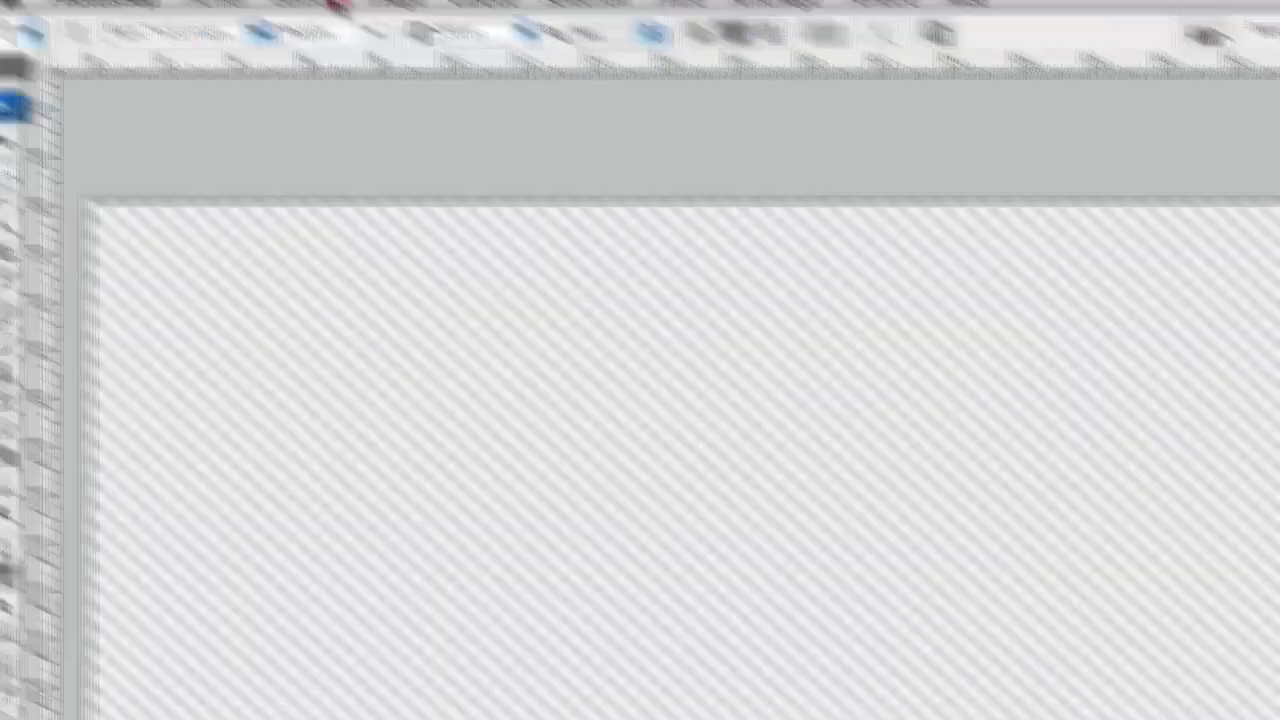
left_click(333, 13)
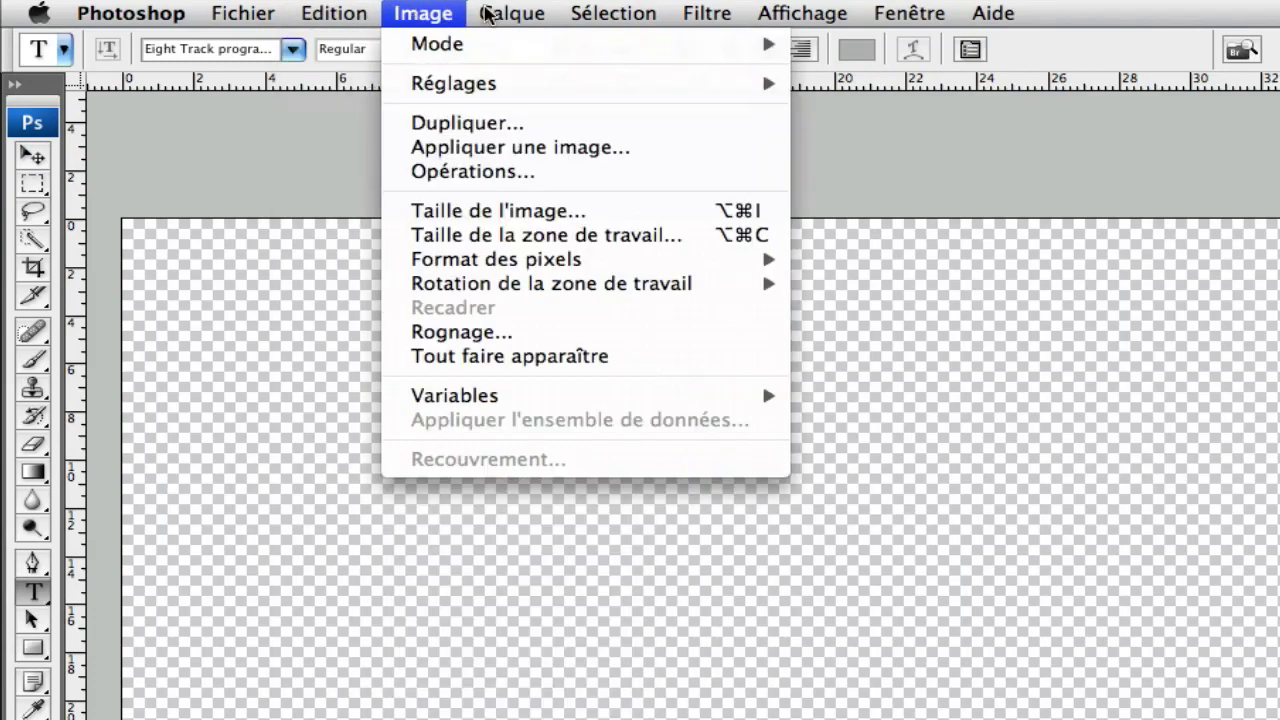
mouse_move(511, 13)
mouse_move(520, 46)
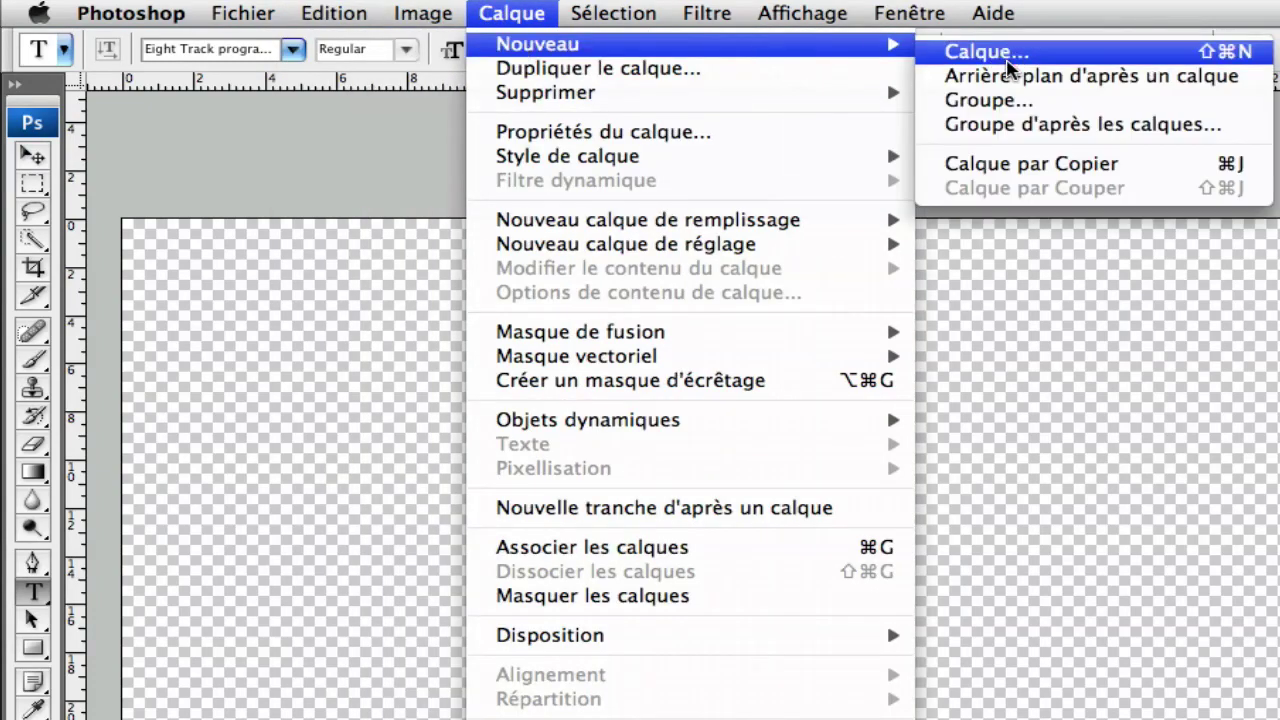
left_click(988, 51)
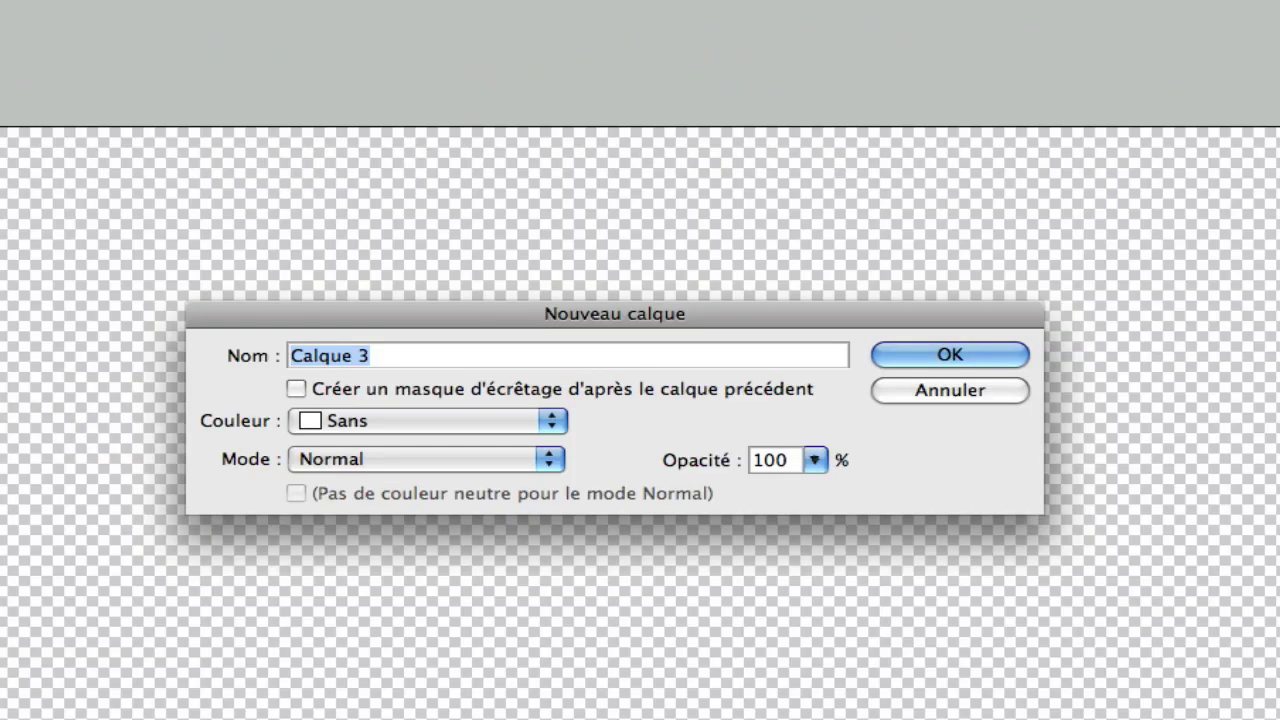
left_click(975, 365)
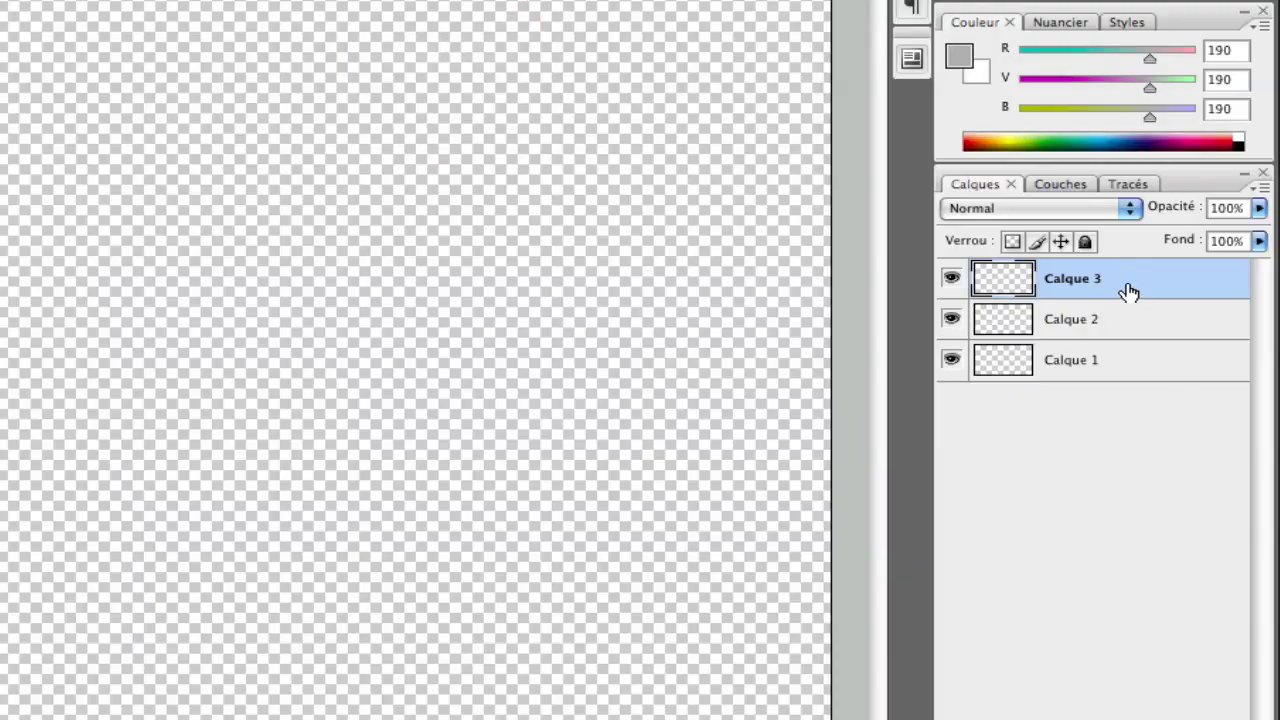
Rename the three layers from top to bottom as vise, mon and bateau.
left_click(1092, 282)
double_click(1078, 283)
type("vise")
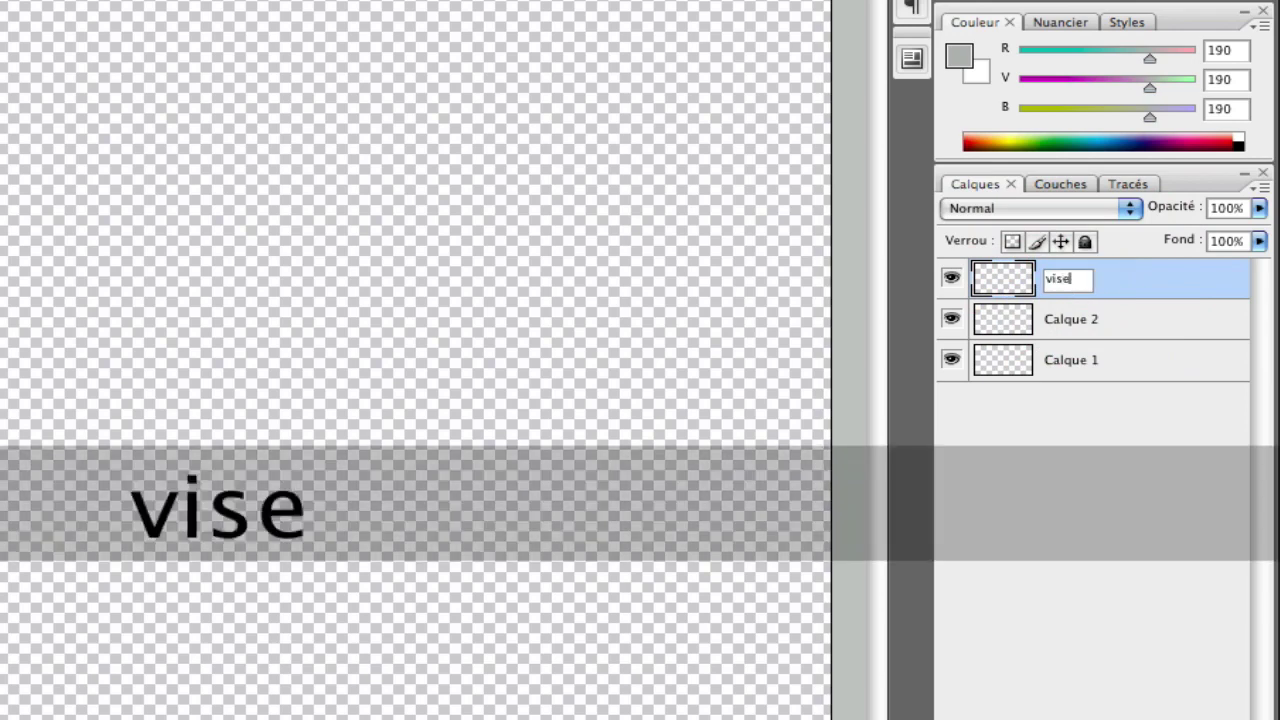
double_click(1091, 322)
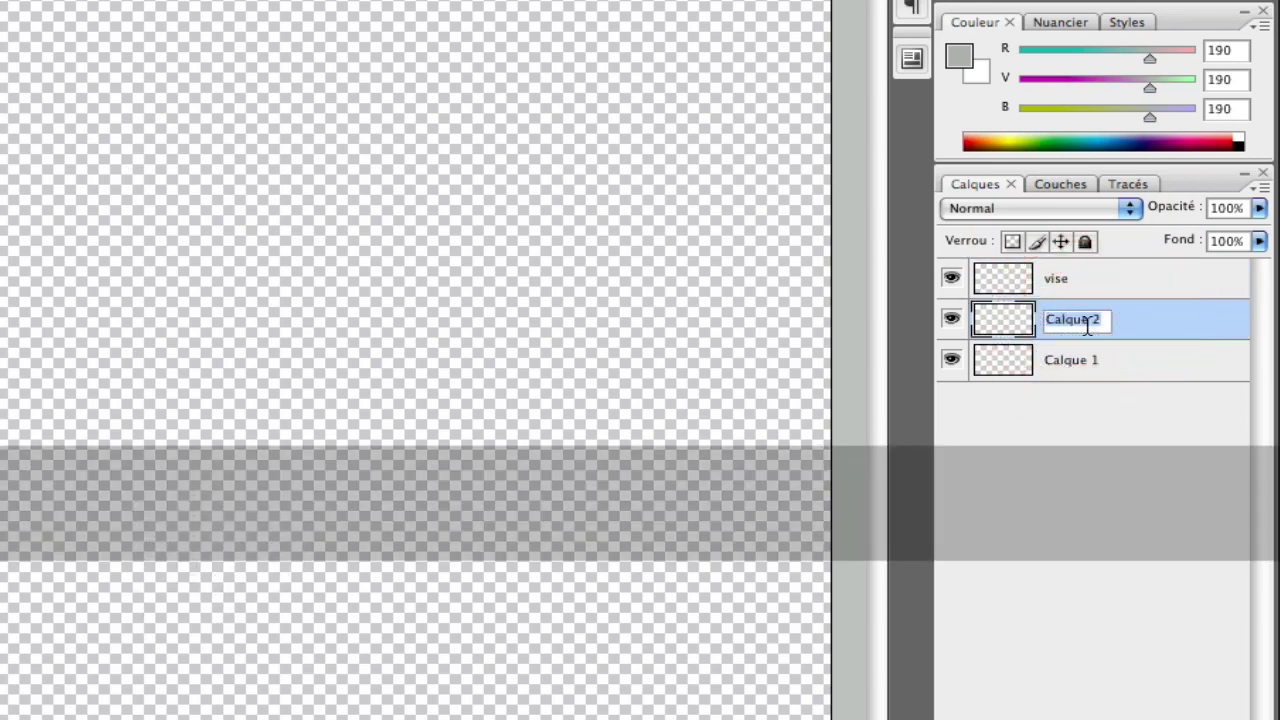
type("mon")
double_click(1067, 366)
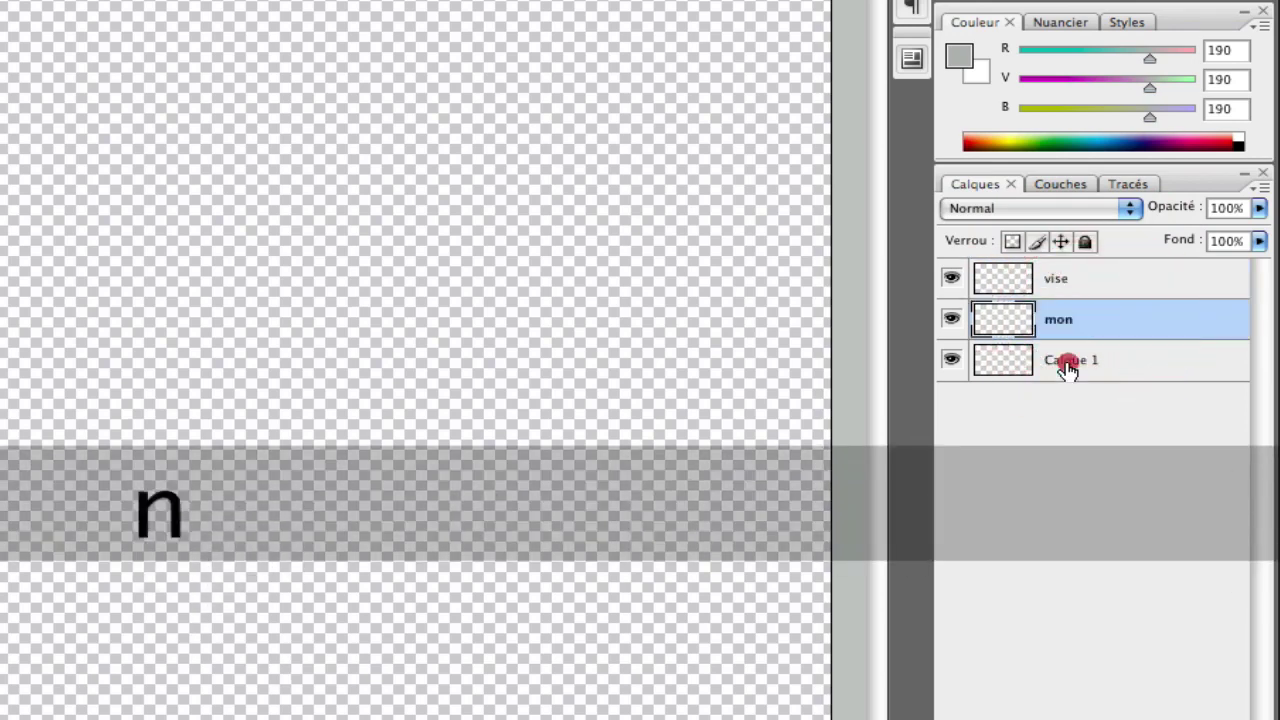
type("bateau")
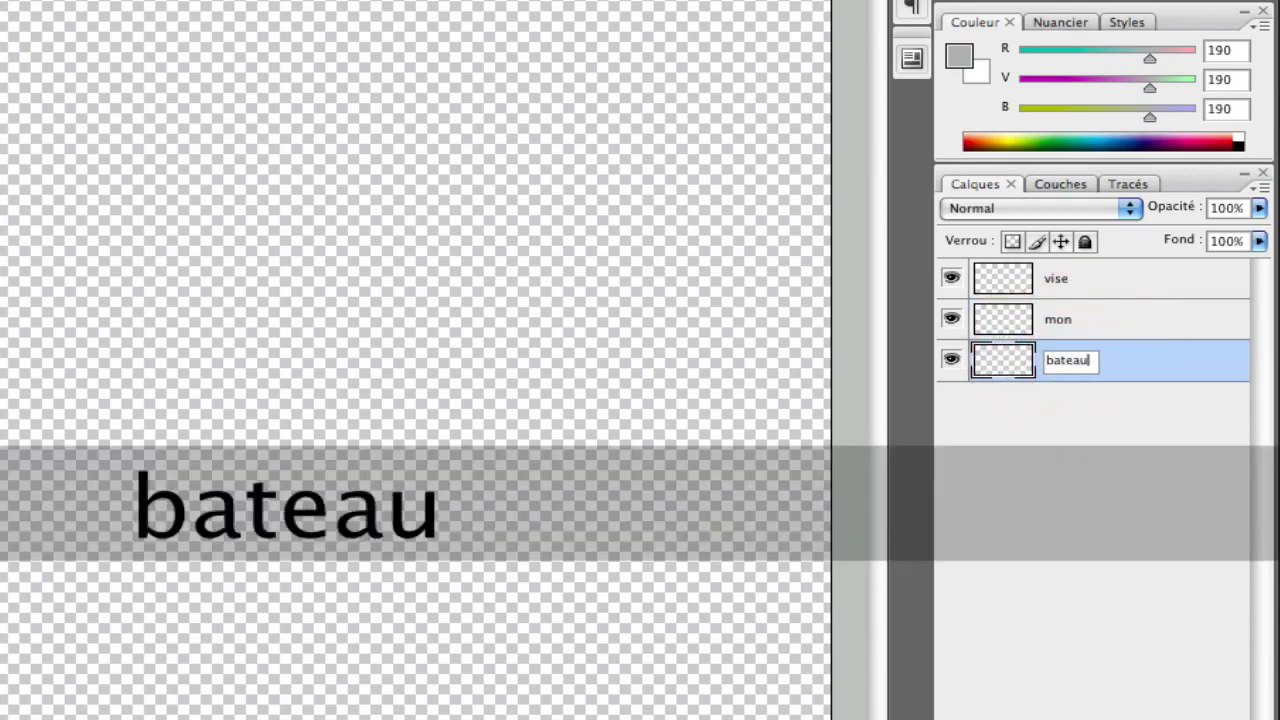
Add the text "Vise" on the vise layer in centred 200 pt Eight Track program two.
left_click(1077, 278)
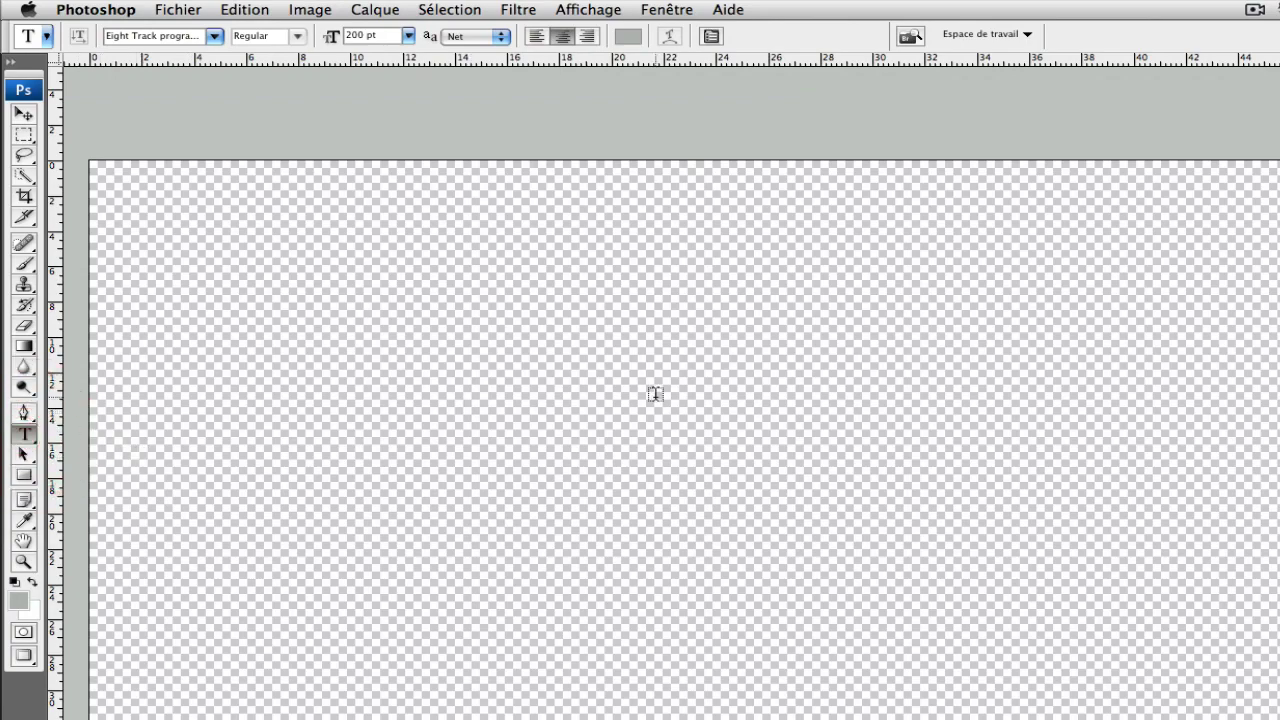
left_click(654, 393)
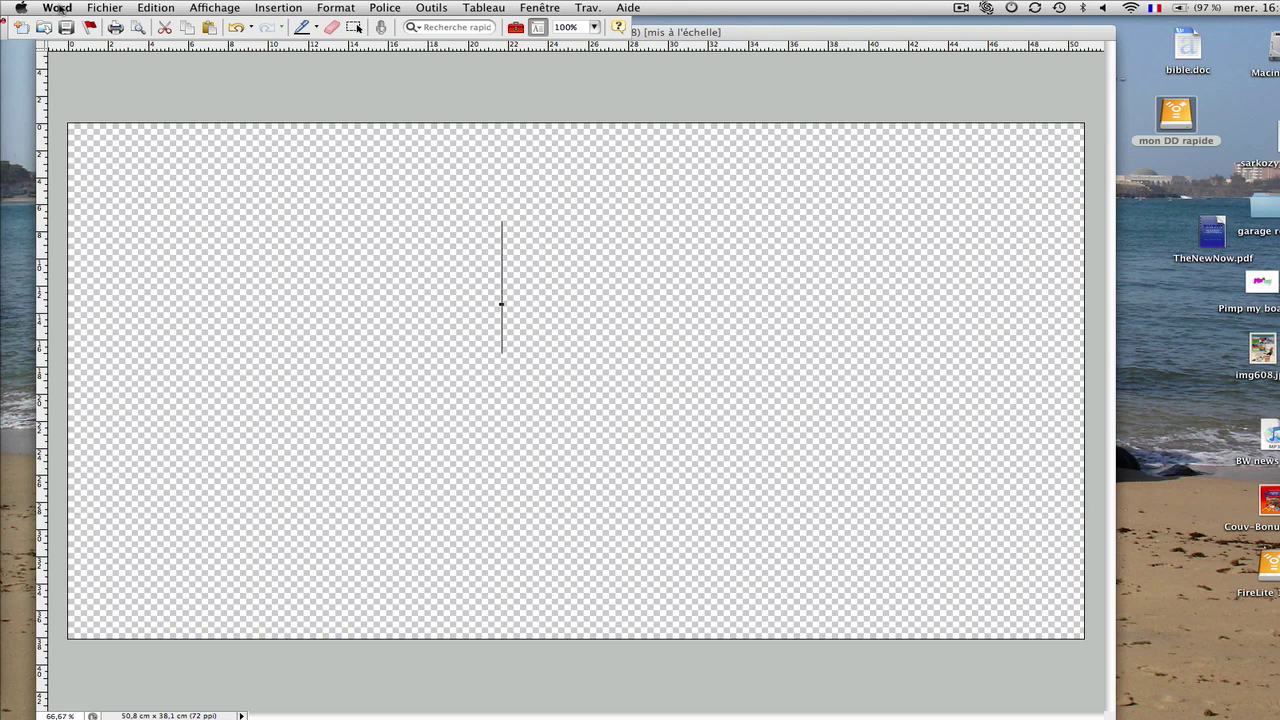
left_click(270, 272)
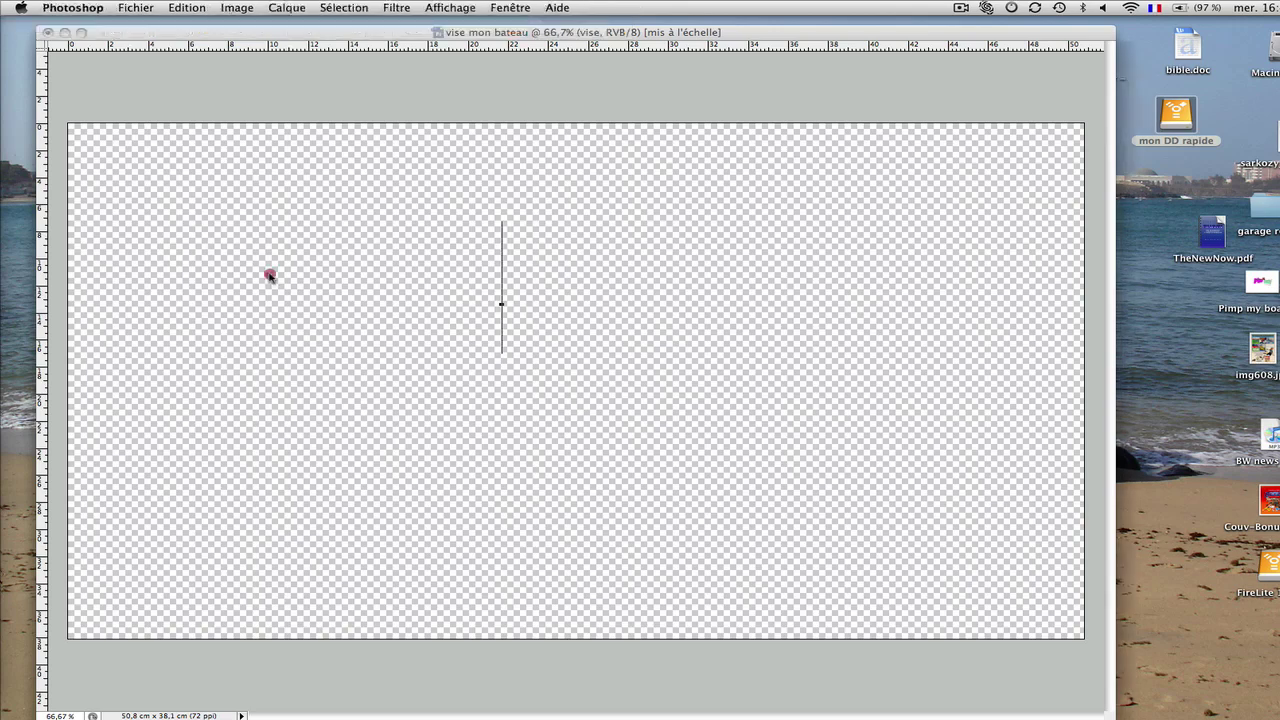
left_click(18, 331)
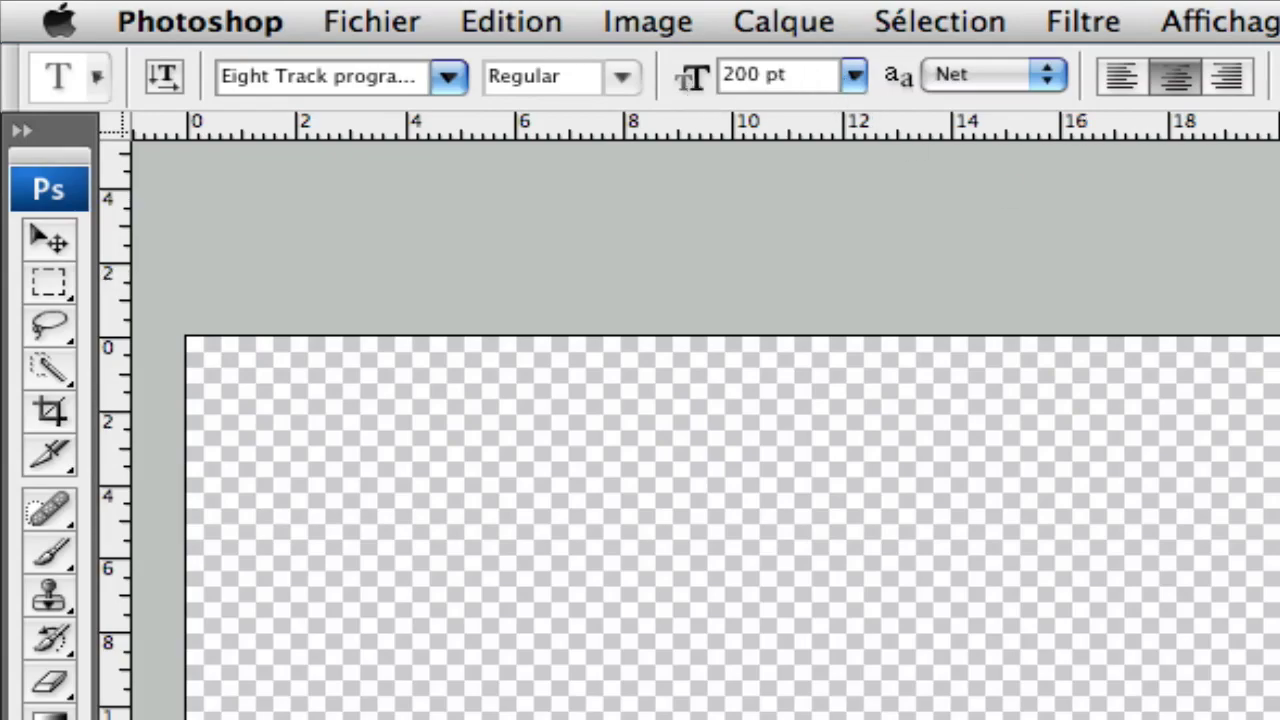
left_click(621, 358)
key("shift")
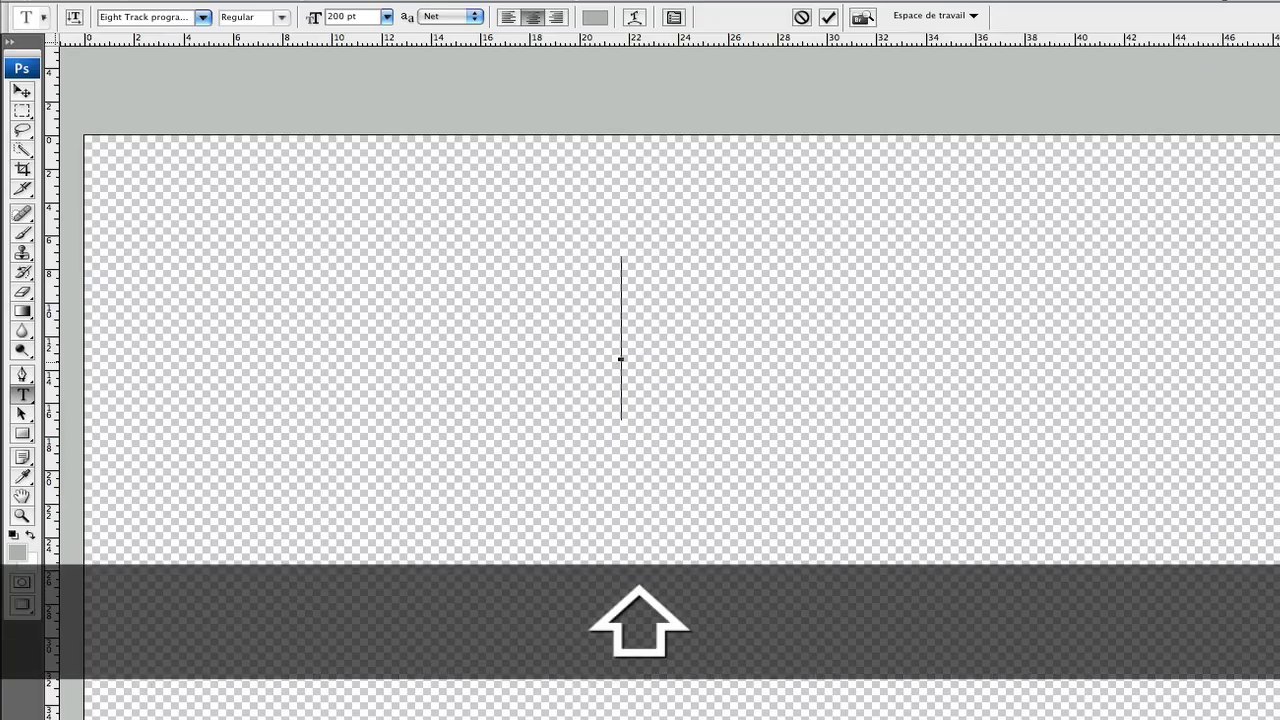
type("Vise")
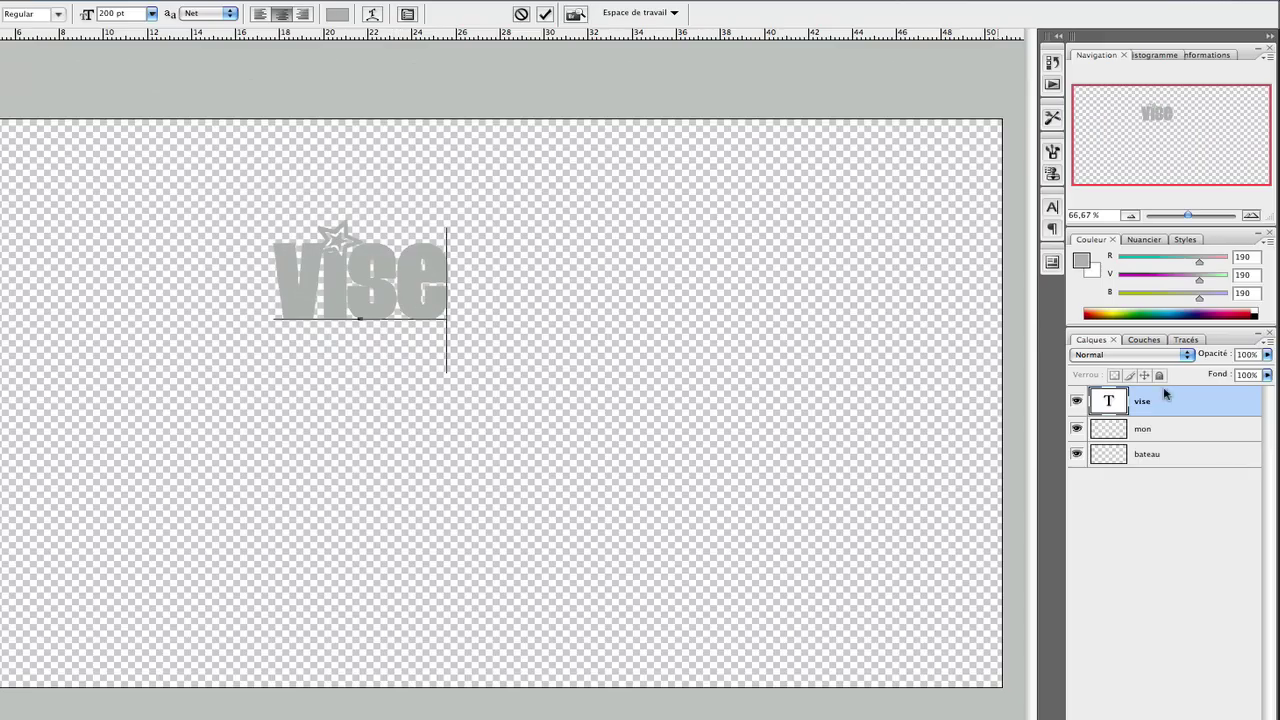
Add a Color Overlay to the vise layer using a yellow of about R 240, G 221, B 59.
double_click(1202, 411)
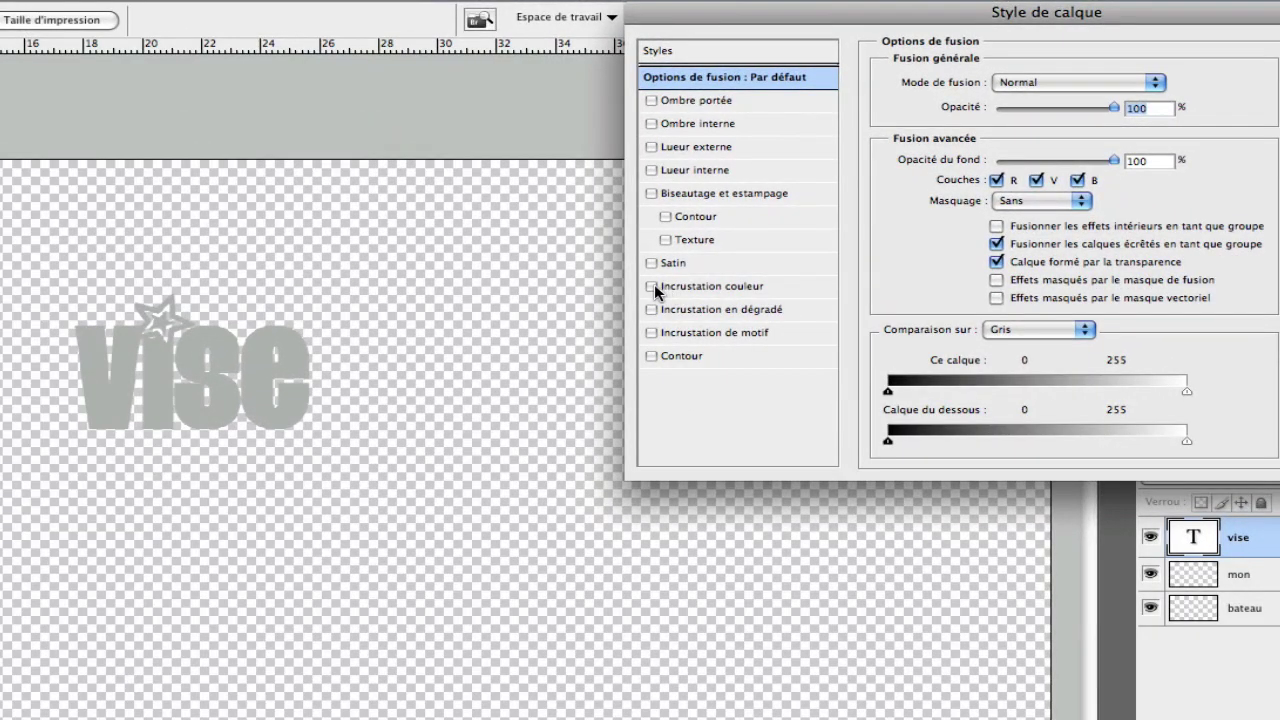
left_click(652, 287)
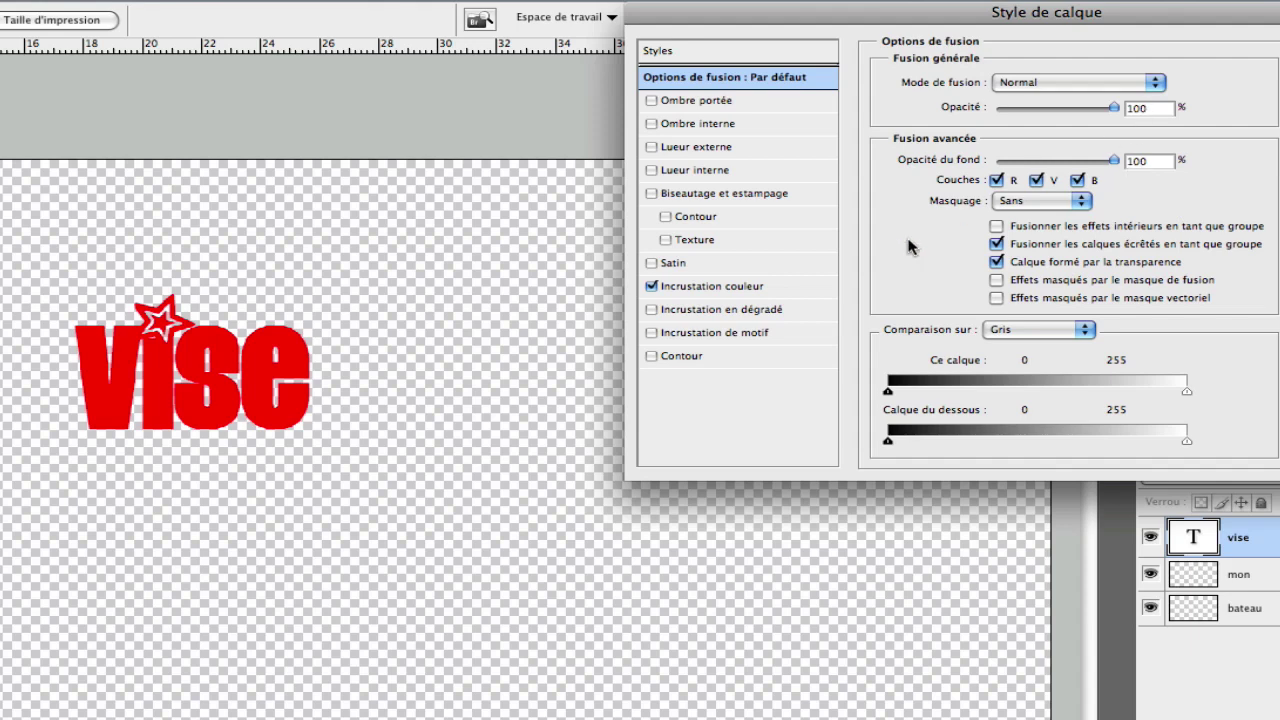
left_click(697, 287)
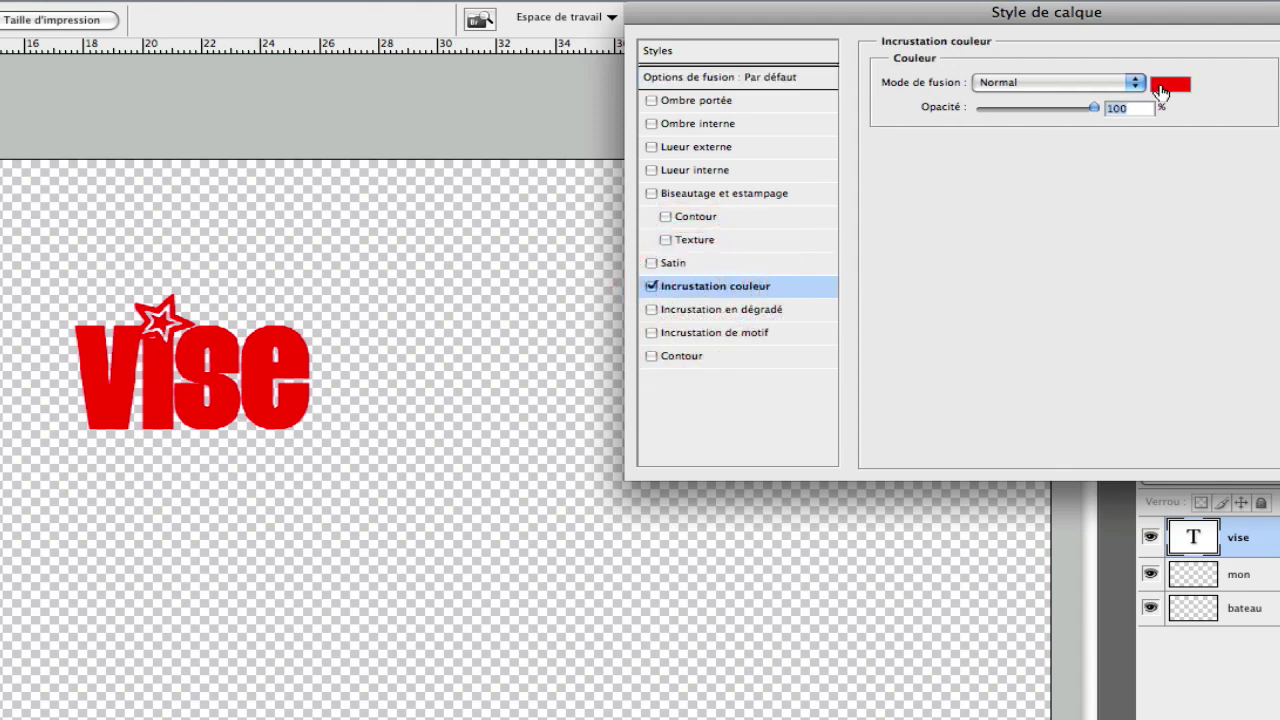
left_click(1161, 83)
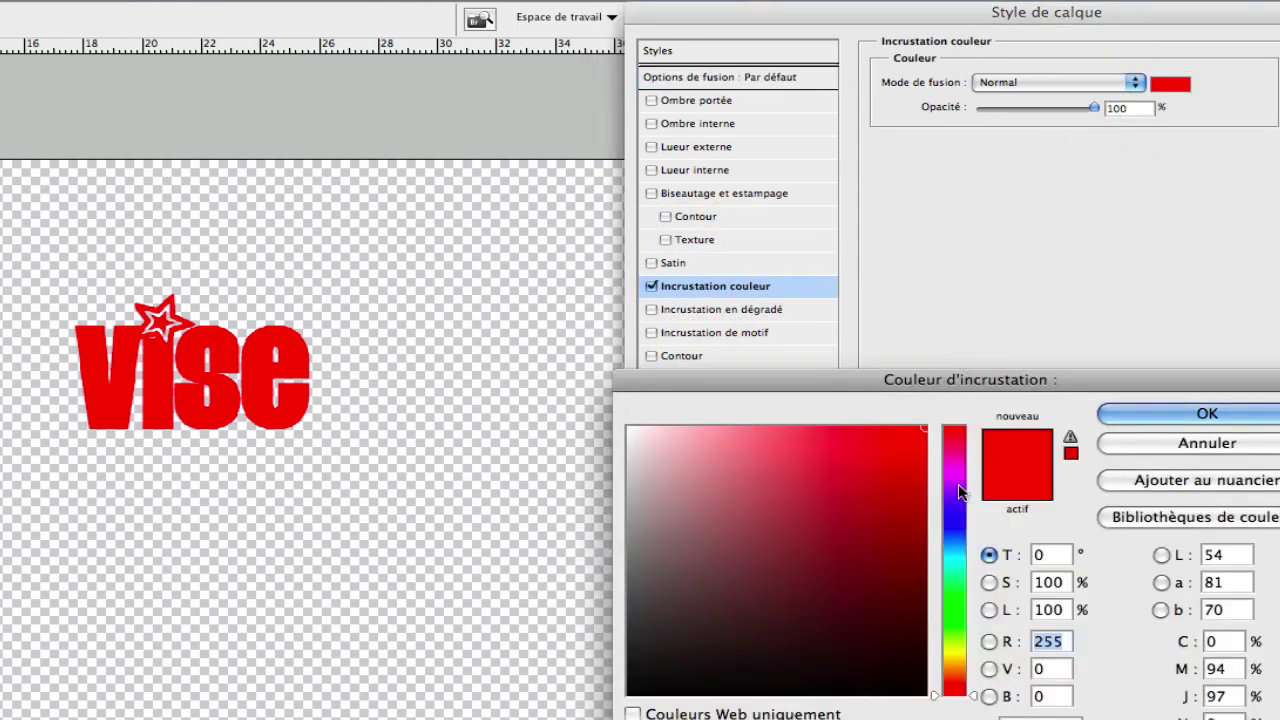
left_click_drag(962, 490, 955, 656)
mouse_move(926, 433)
left_mouse_down()
mouse_move(766, 460)
mouse_move(778, 467)
mouse_move(806, 443)
mouse_move(860, 449)
mouse_move(849, 443)
left_mouse_up()
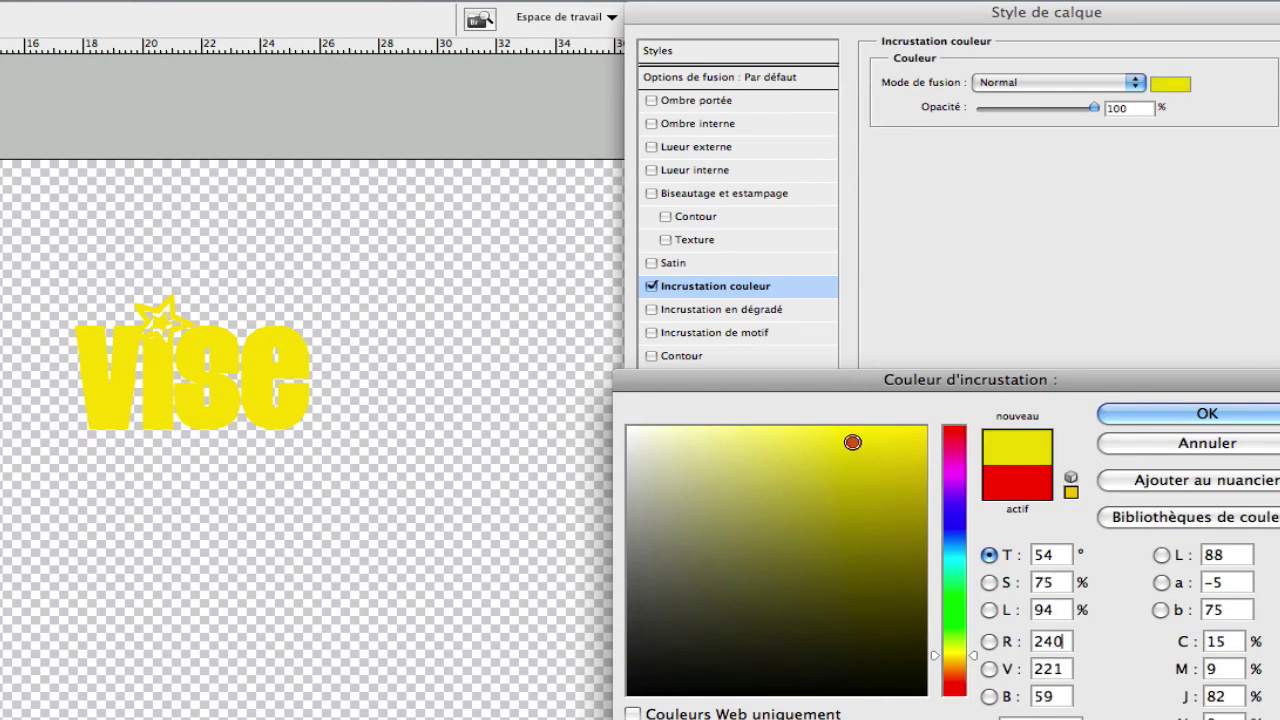
left_click(1163, 415)
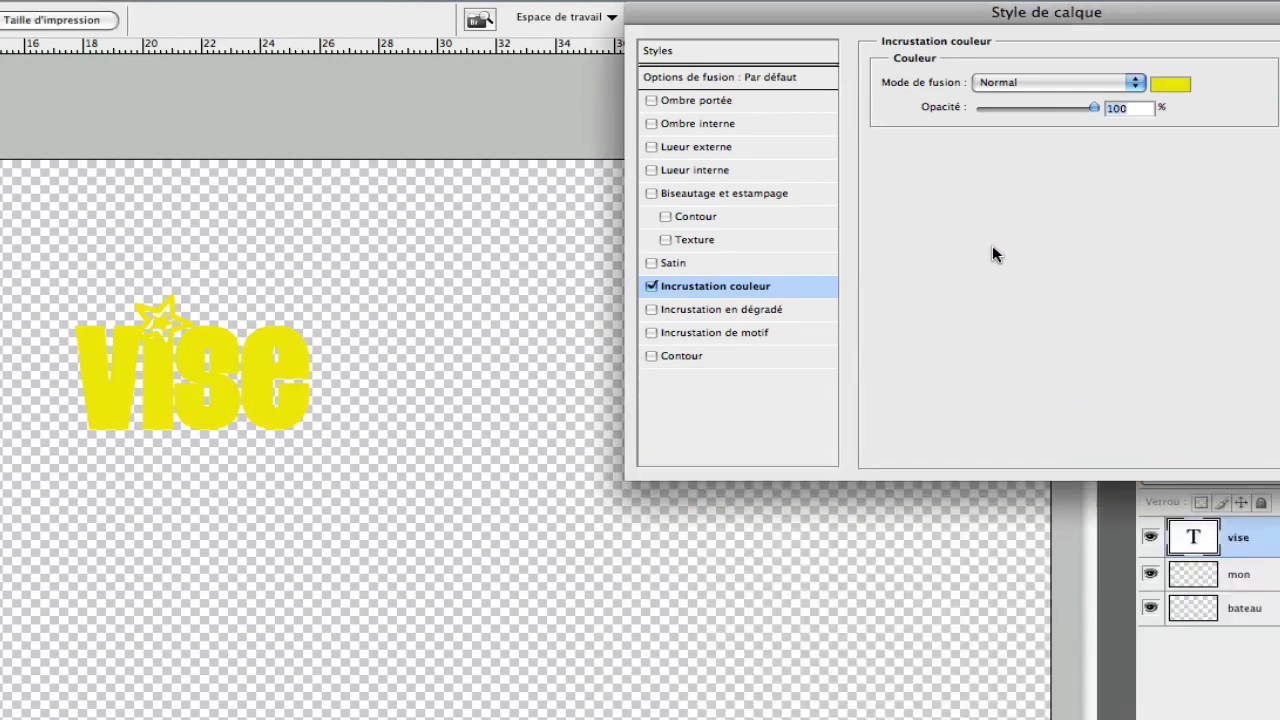
Add a Bevel and Emboss effect to the vise layer with the Estampage style, size 10 px and softness (Flou) 1 px.
left_click(727, 195)
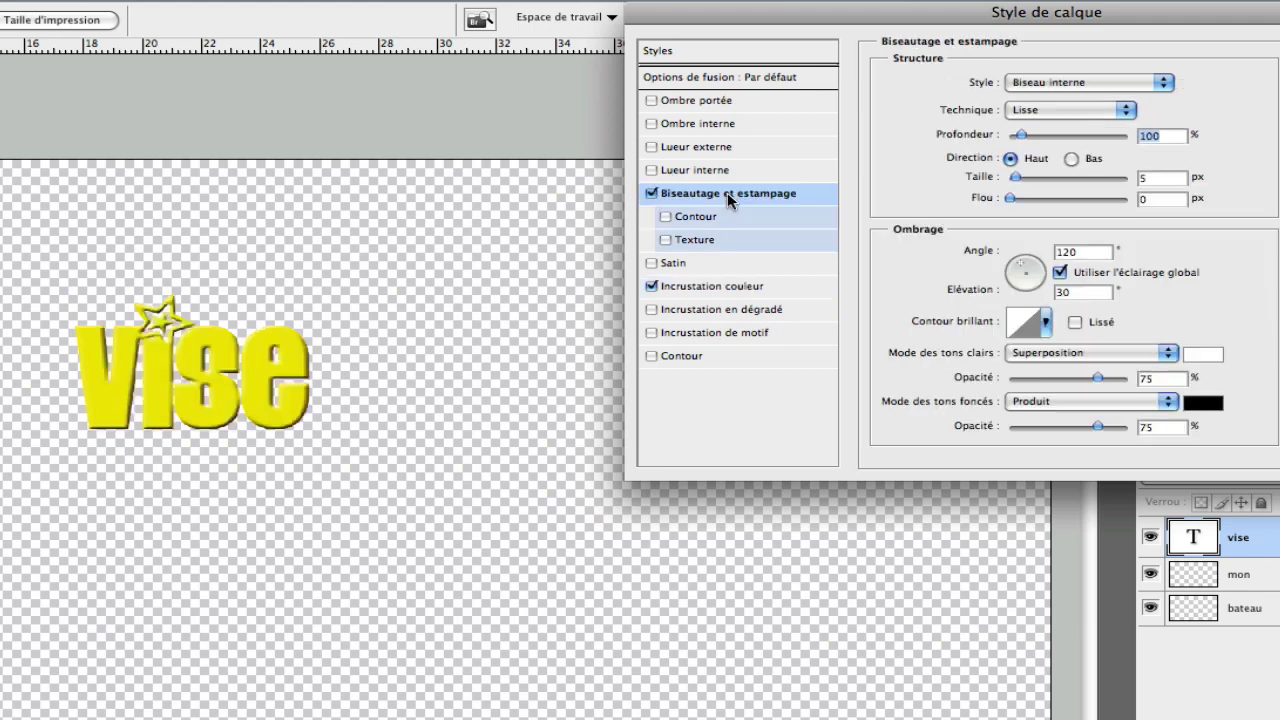
left_click(1167, 84)
left_click(1145, 107)
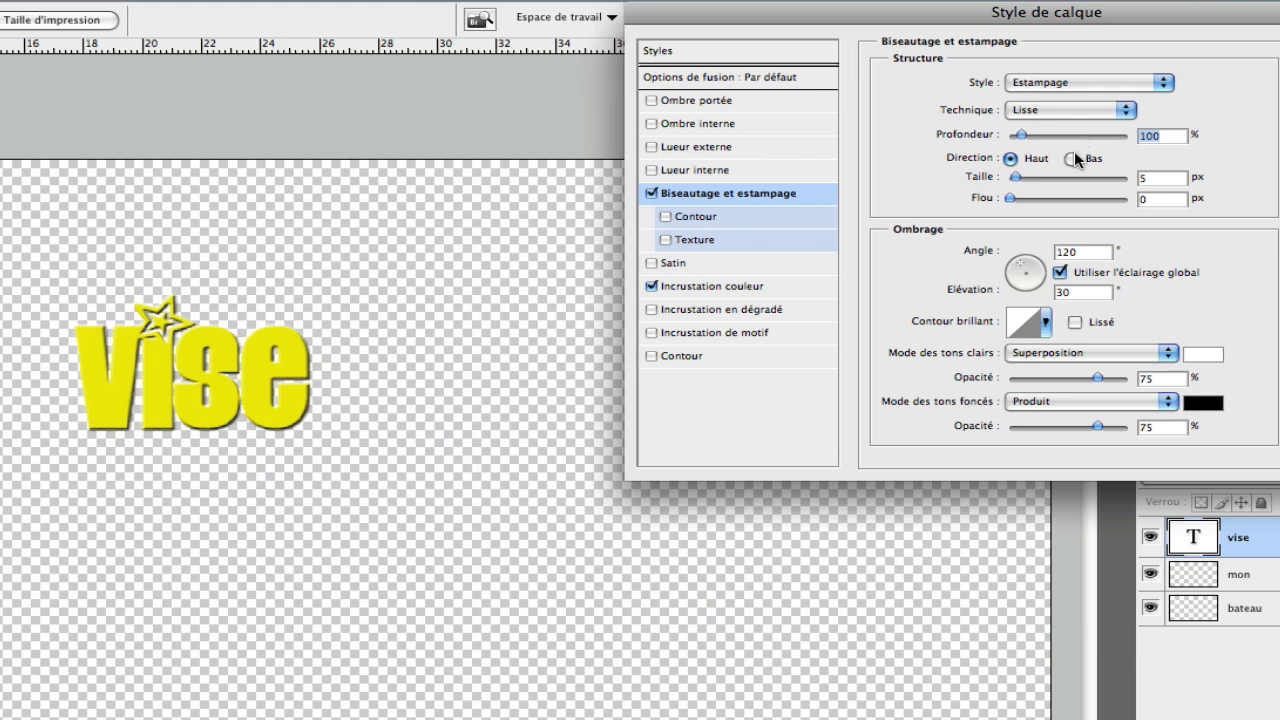
left_click_drag(1020, 178, 1022, 180)
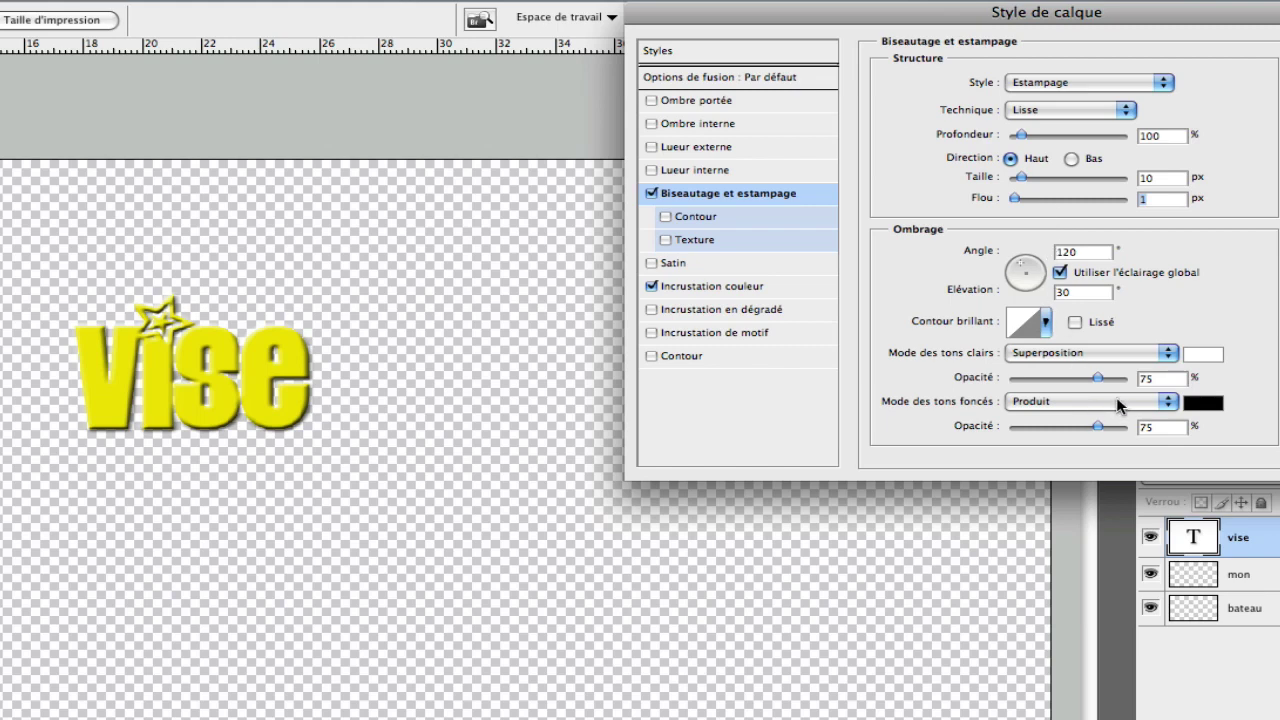
Enable Texture on the bevel effect and append the Nature pattern library to the available patterns.
left_click(695, 240)
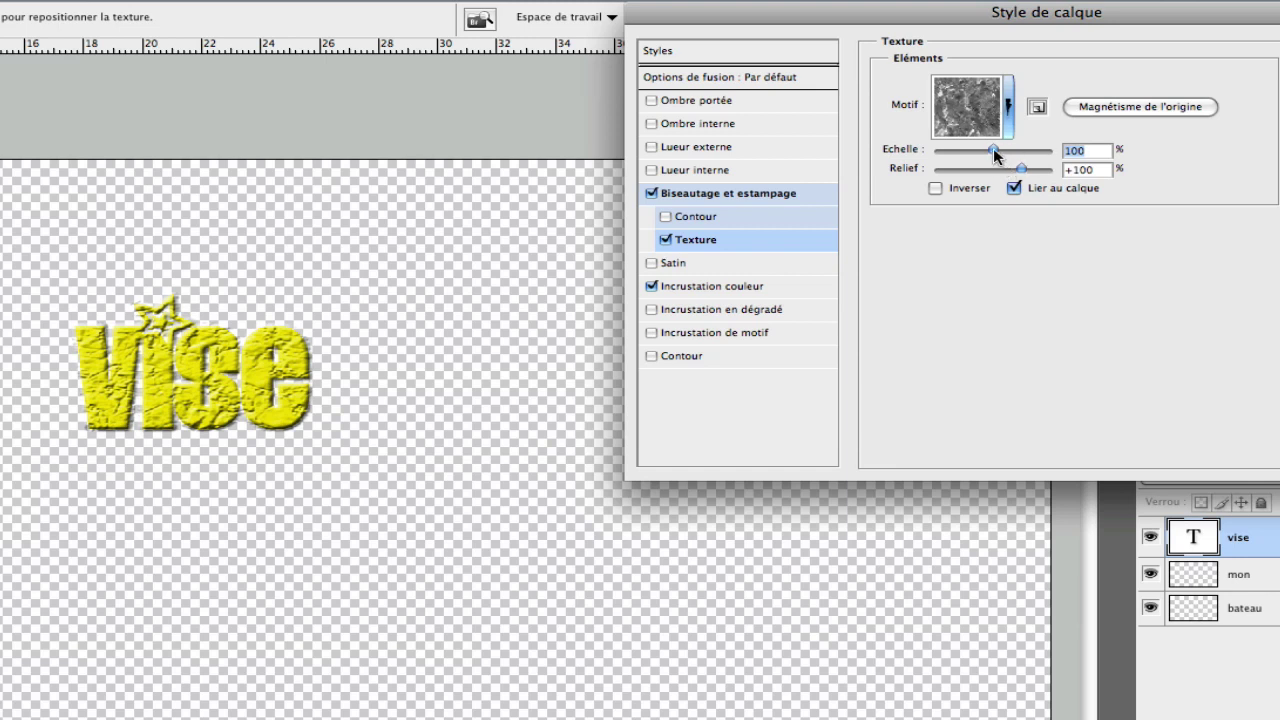
left_click_drag(993, 148, 991, 148)
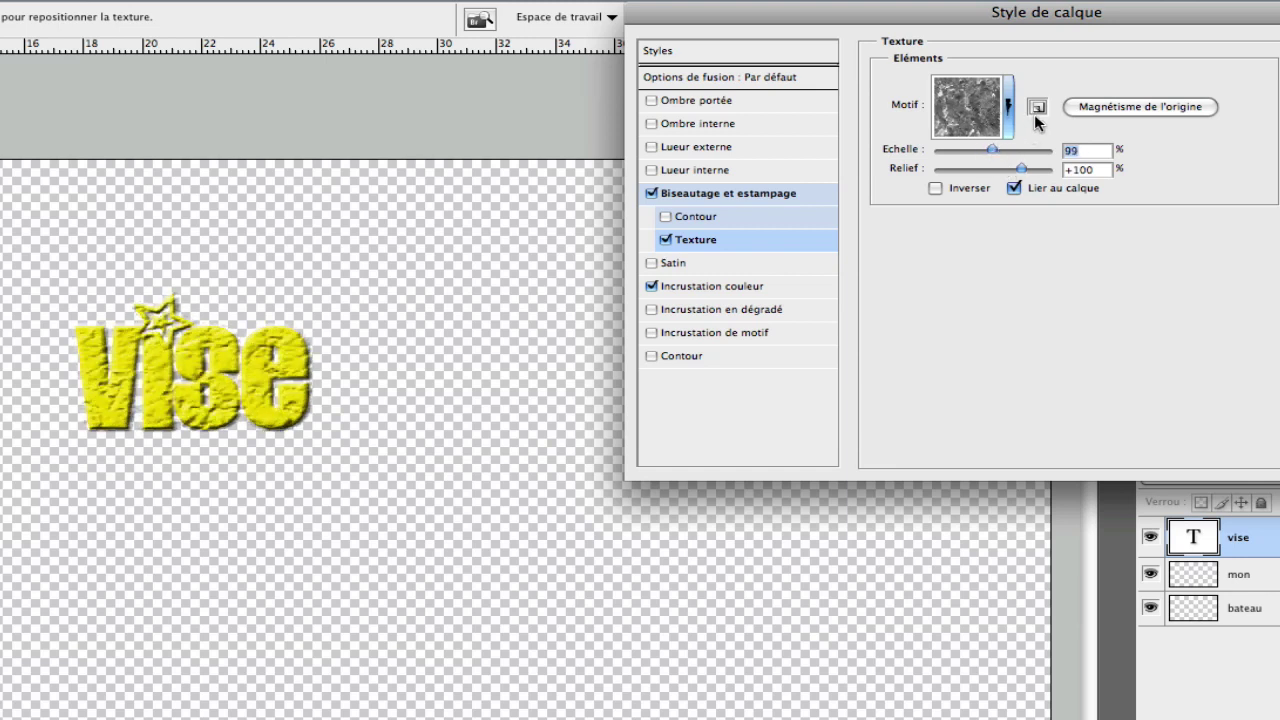
left_click(1006, 106)
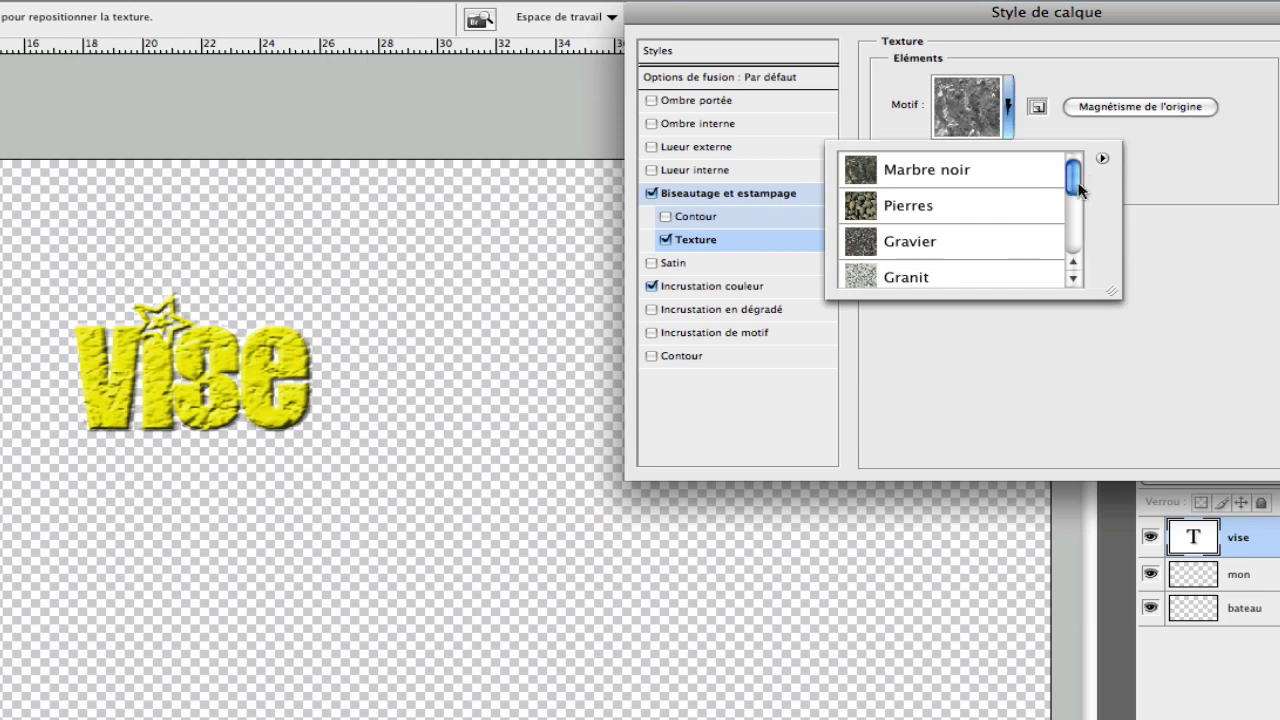
left_click(1102, 159)
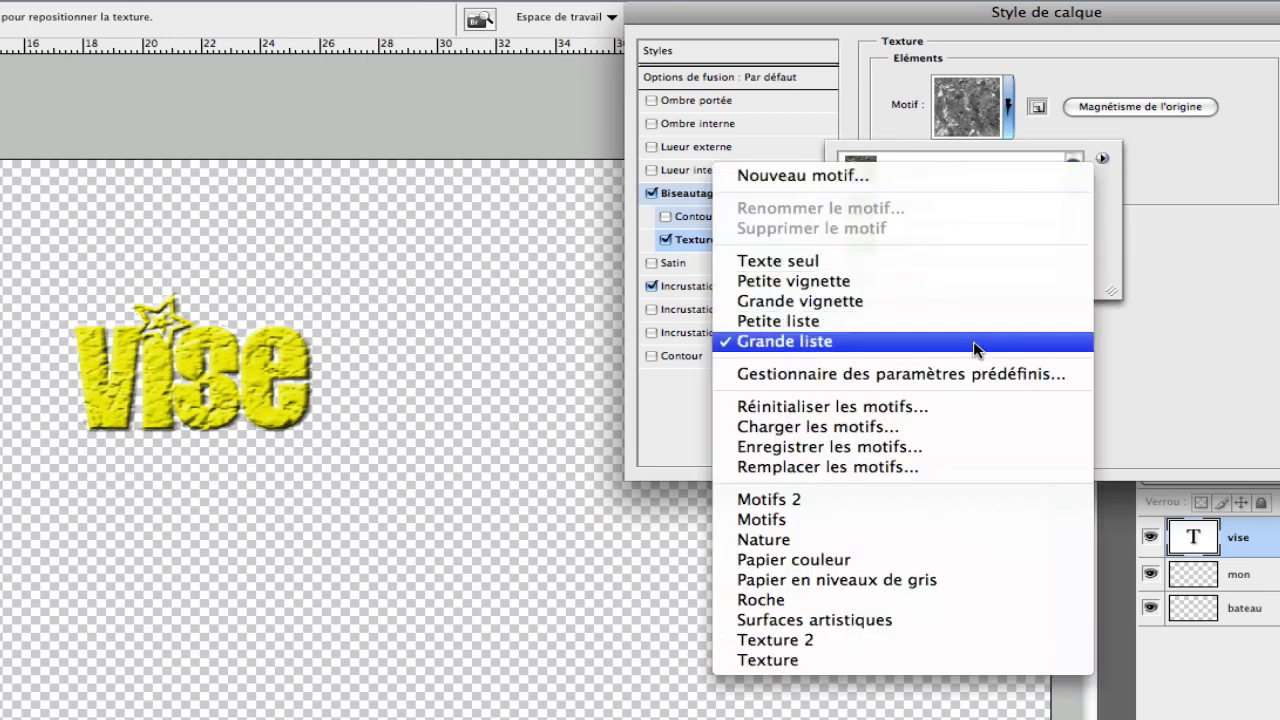
left_click(925, 538)
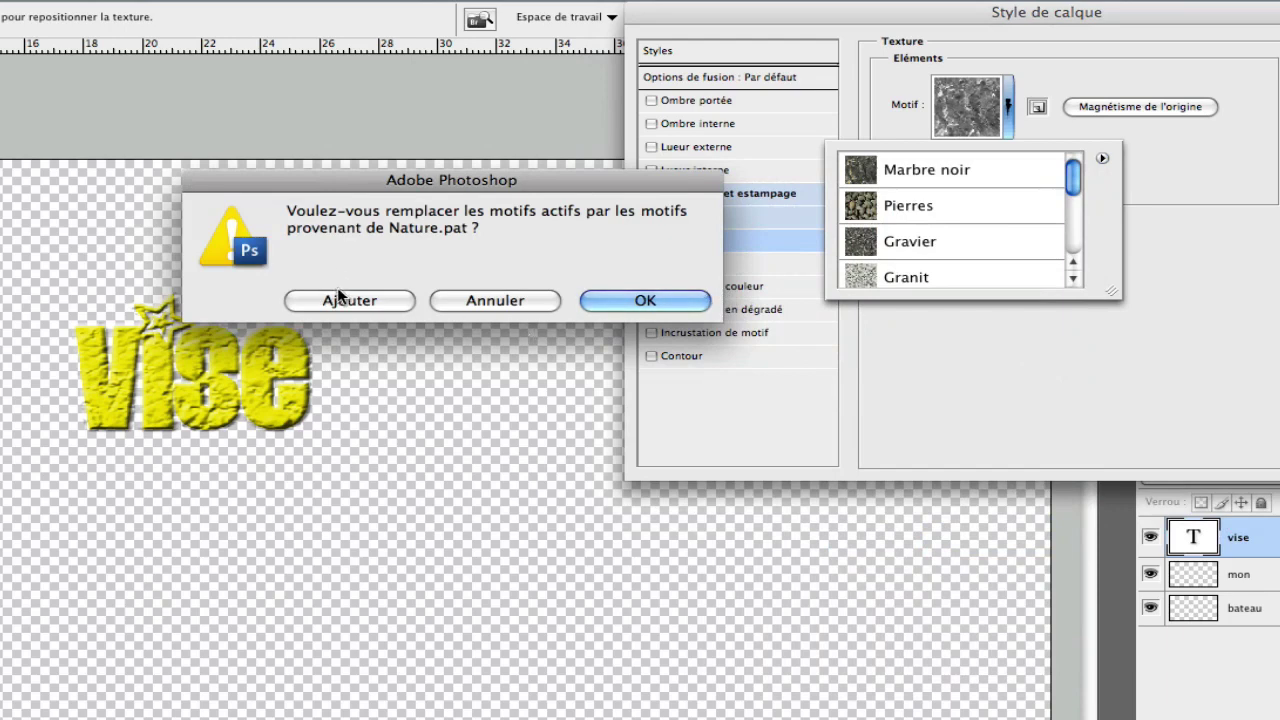
left_click(340, 296)
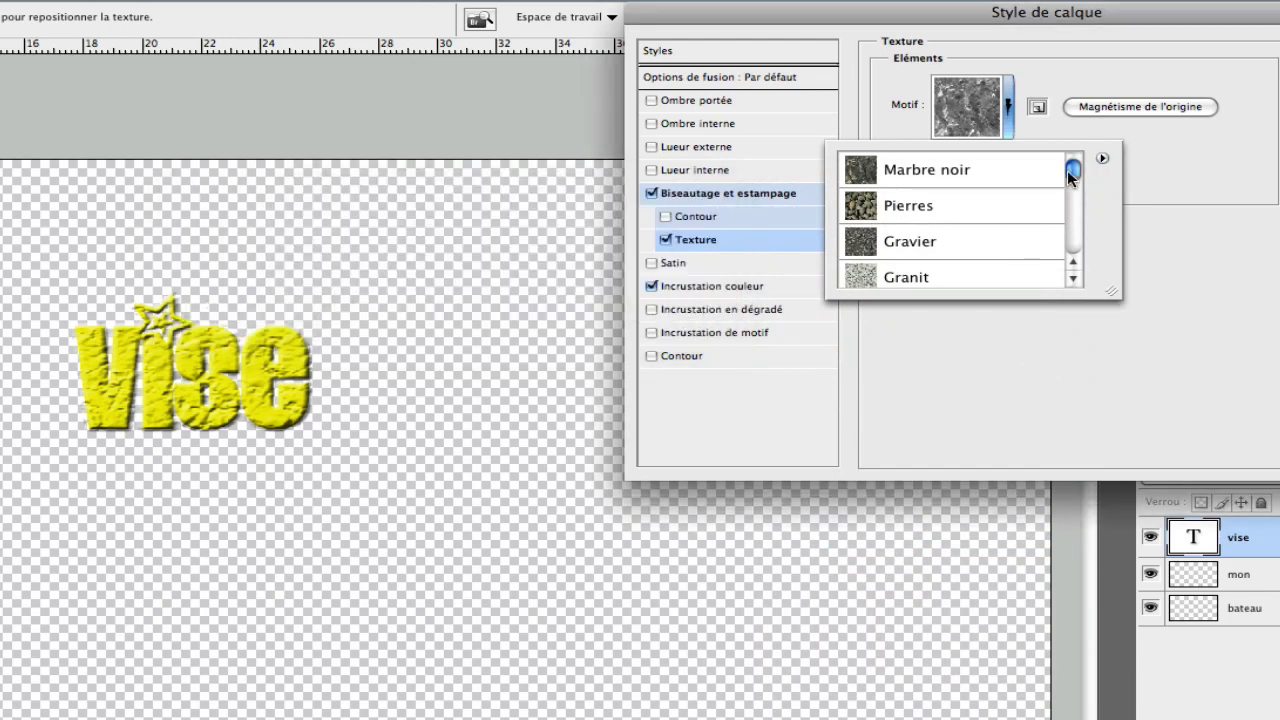
Try several Nature patterns as the texture, including Pâquerettes pourpres, Feuilles and Buissons épineux.
left_click_drag(1072, 176, 1073, 219)
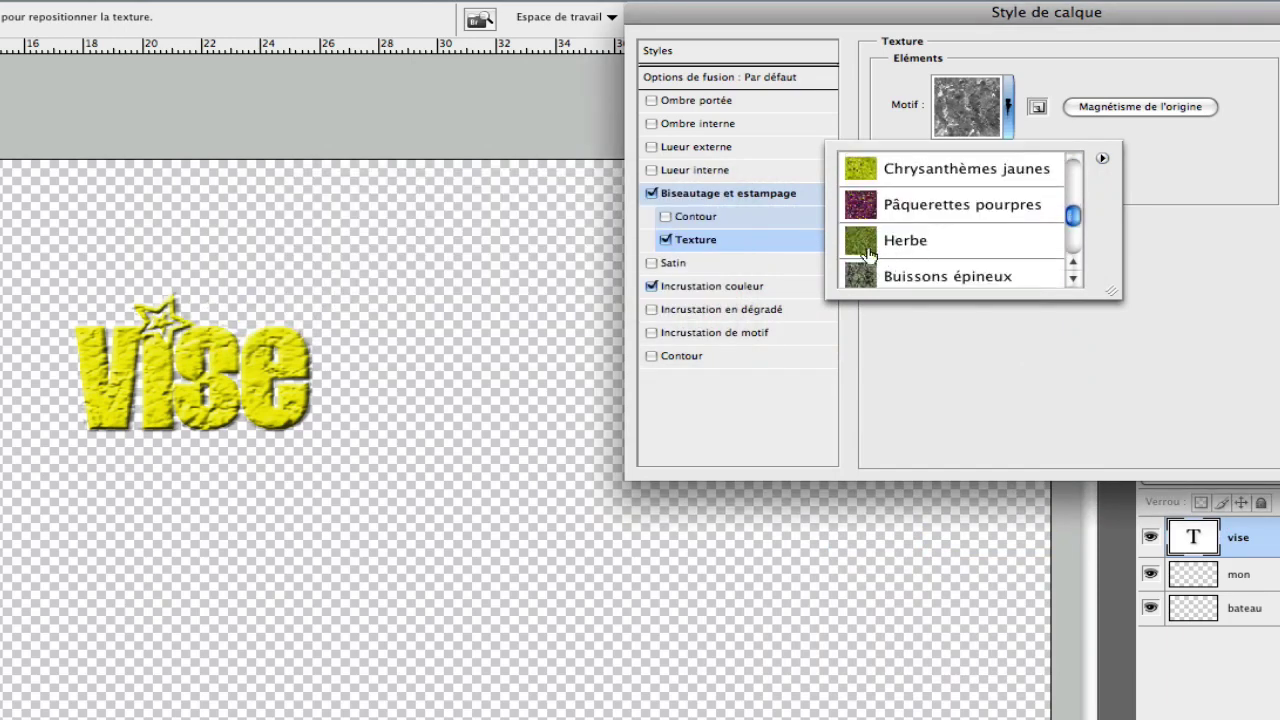
left_click(867, 252)
left_click(873, 278)
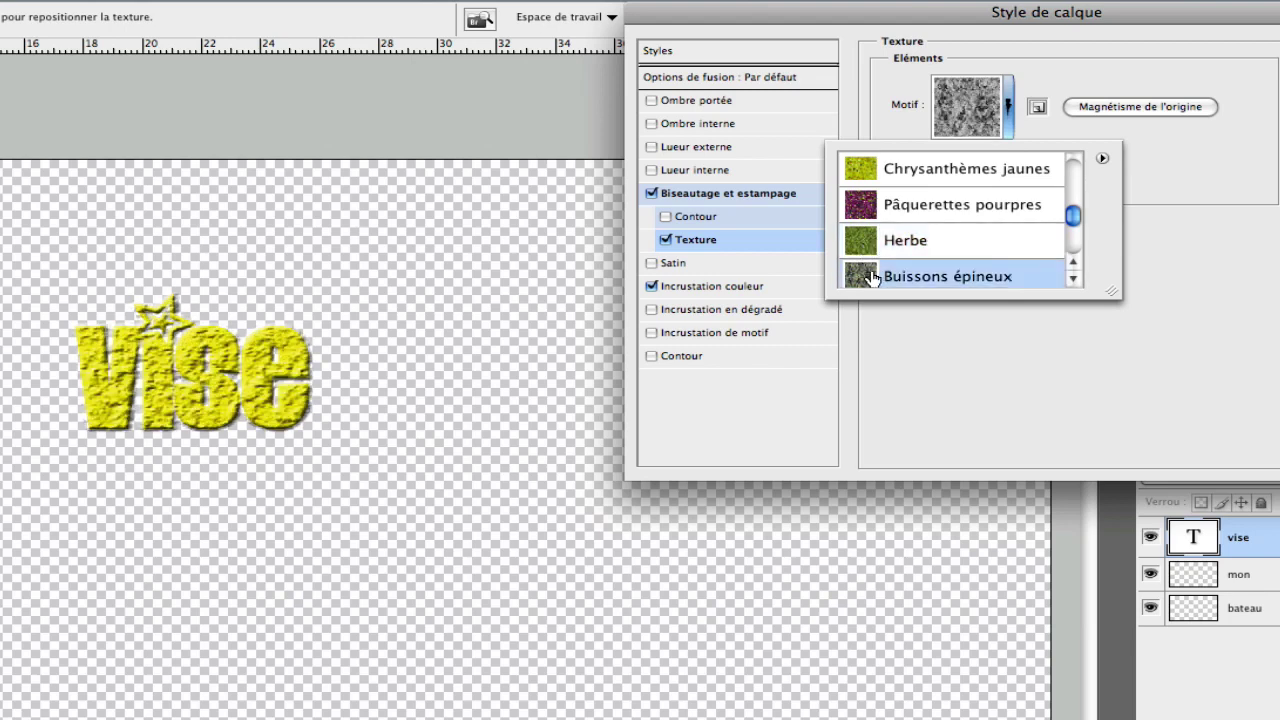
left_click(887, 172)
left_click(899, 218)
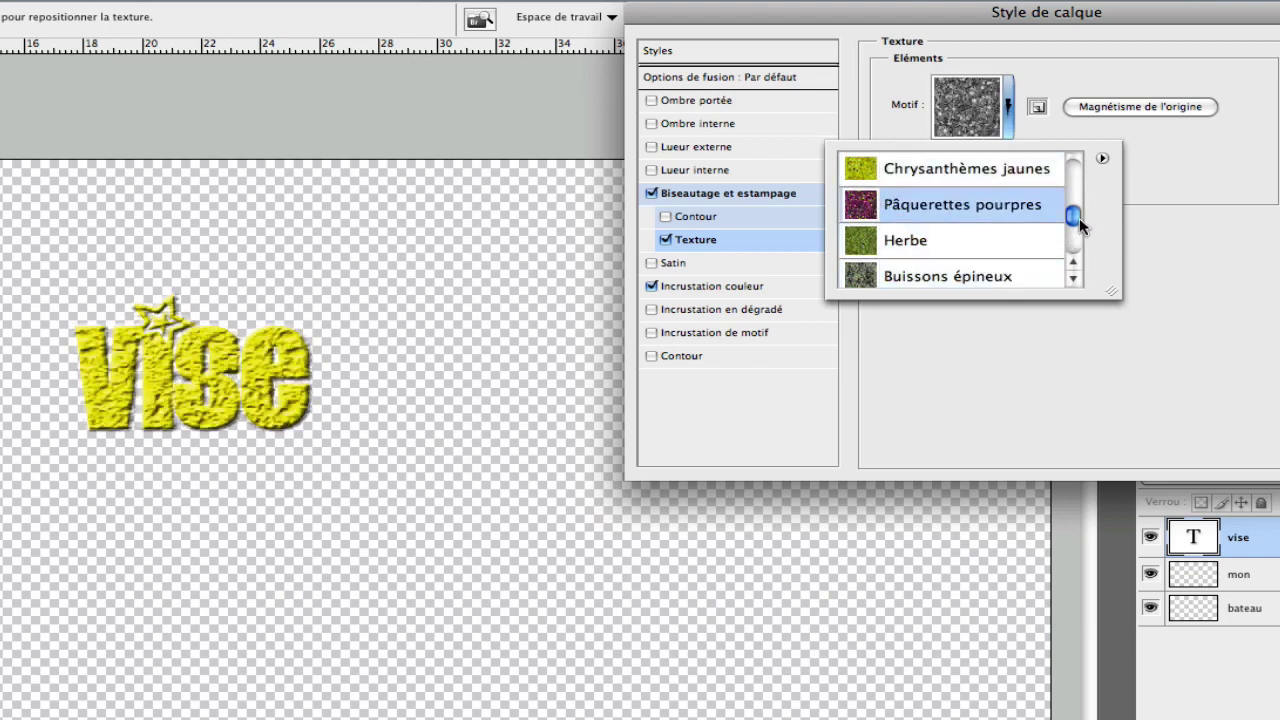
scroll(1080, 228, "down", 4)
left_click(870, 256)
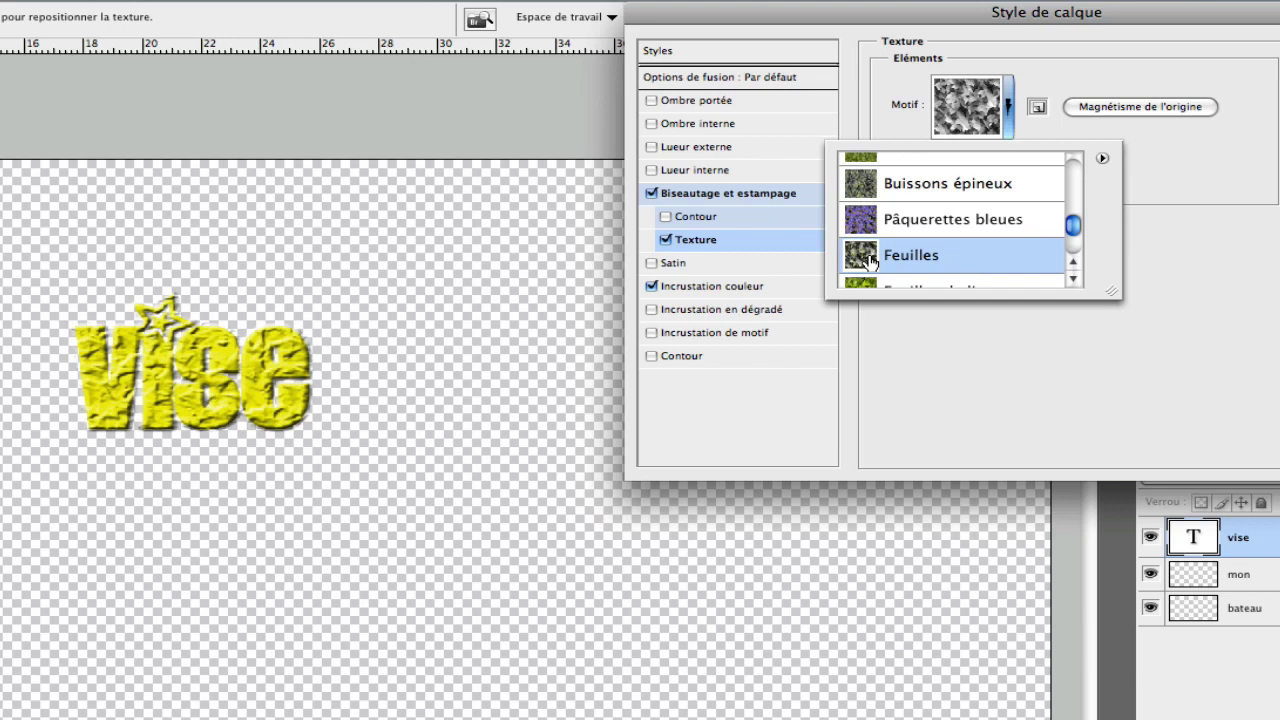
key("Down")
key("Up")
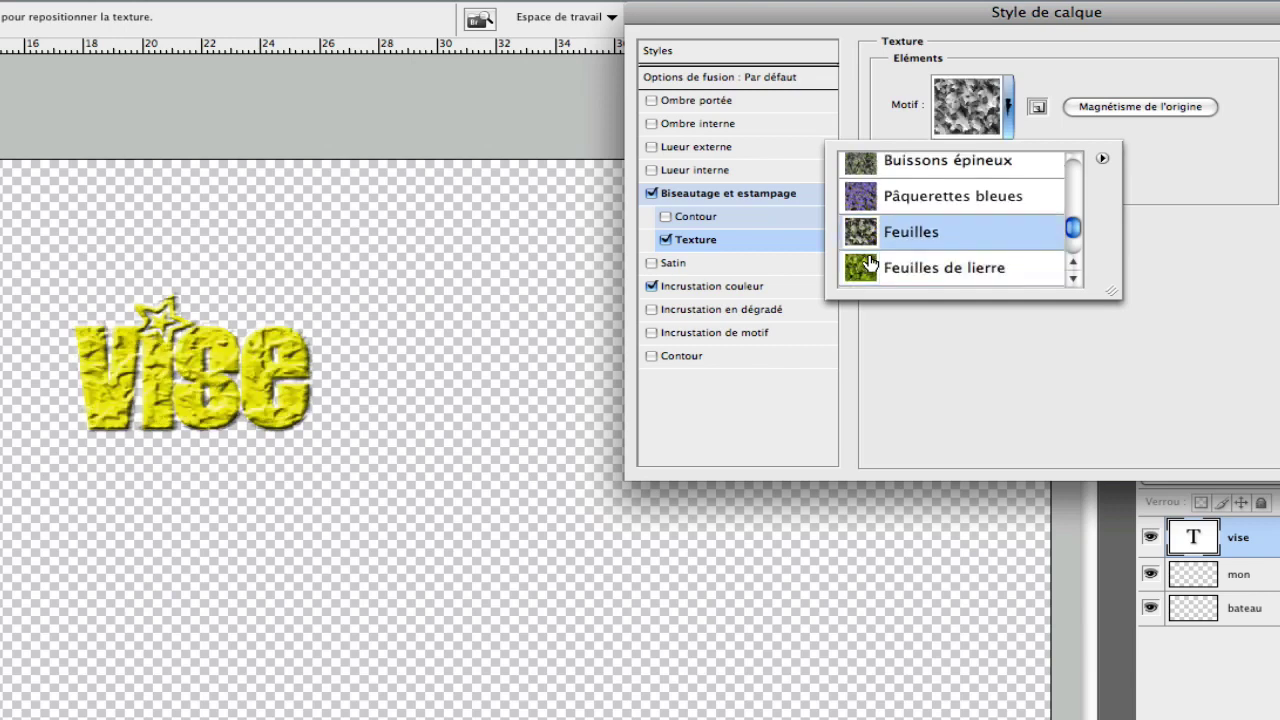
key("Up")
key("Down")
key("Down")
key("Down")
key("Down")
key("Down")
key("Down")
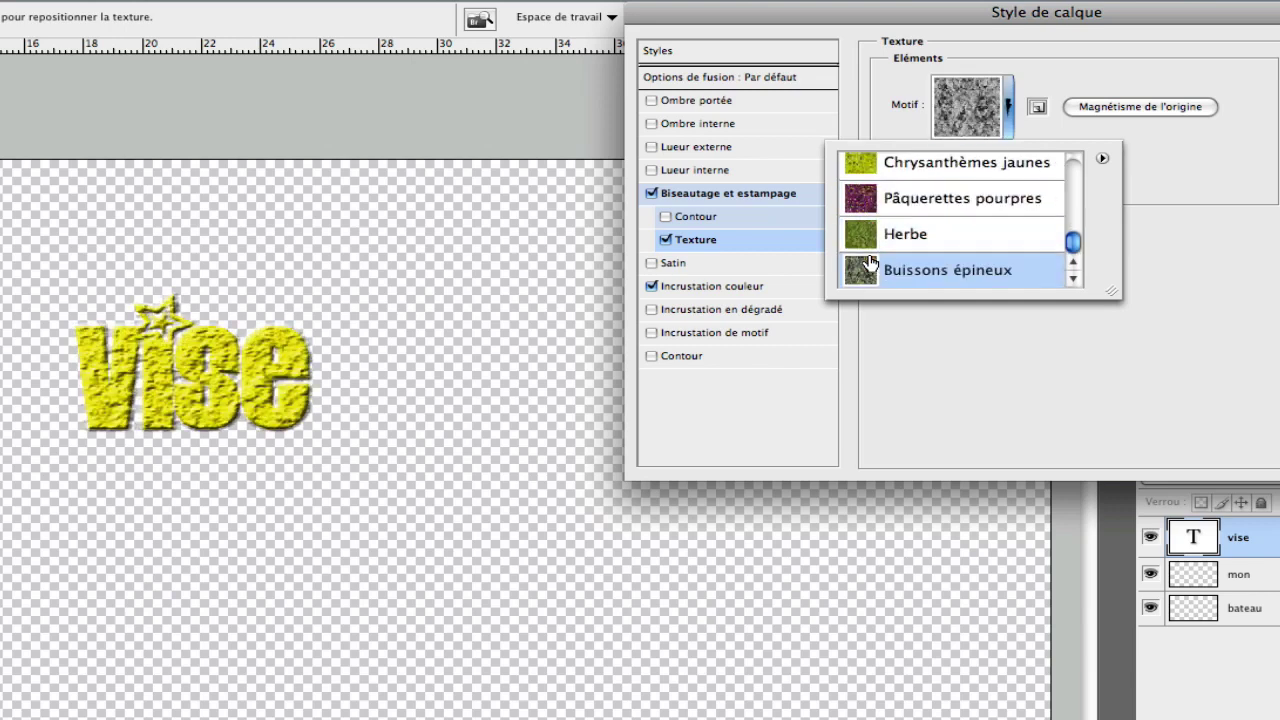
Use the Herbe pattern for the texture with scale 49% and depth (Relief) +79%, and apply the layer style.
key("Up")
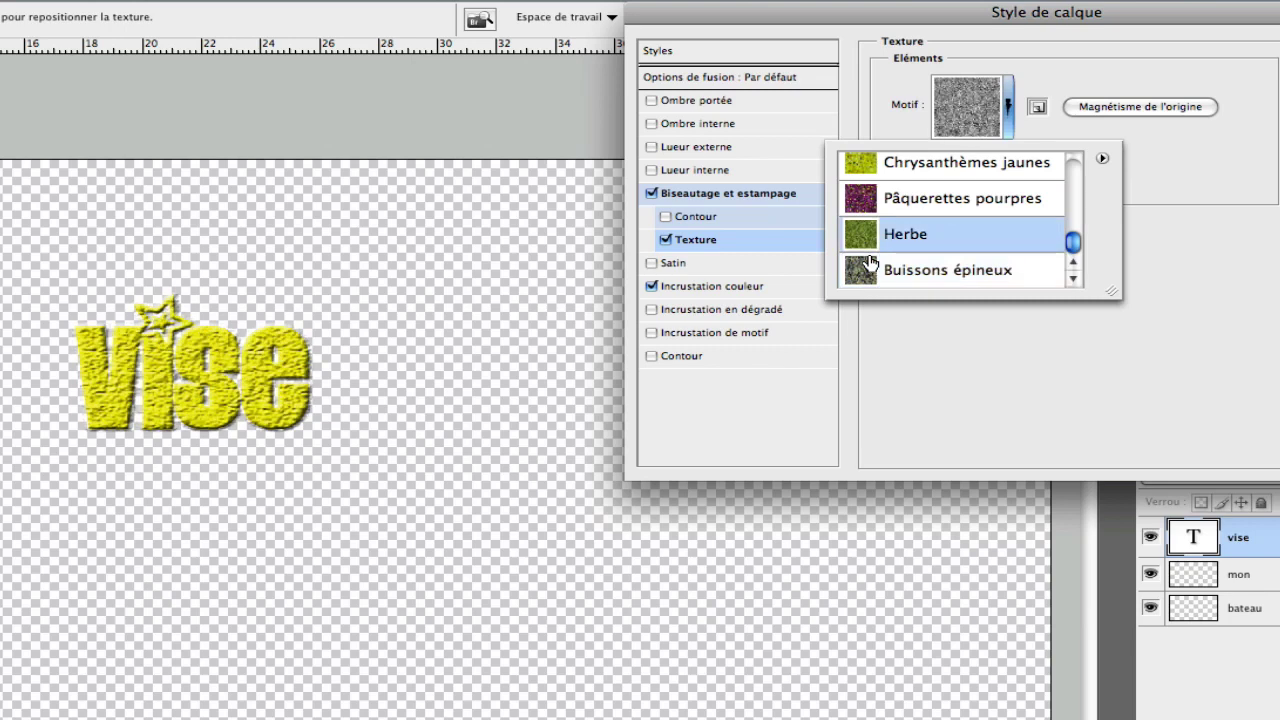
left_click(1067, 373)
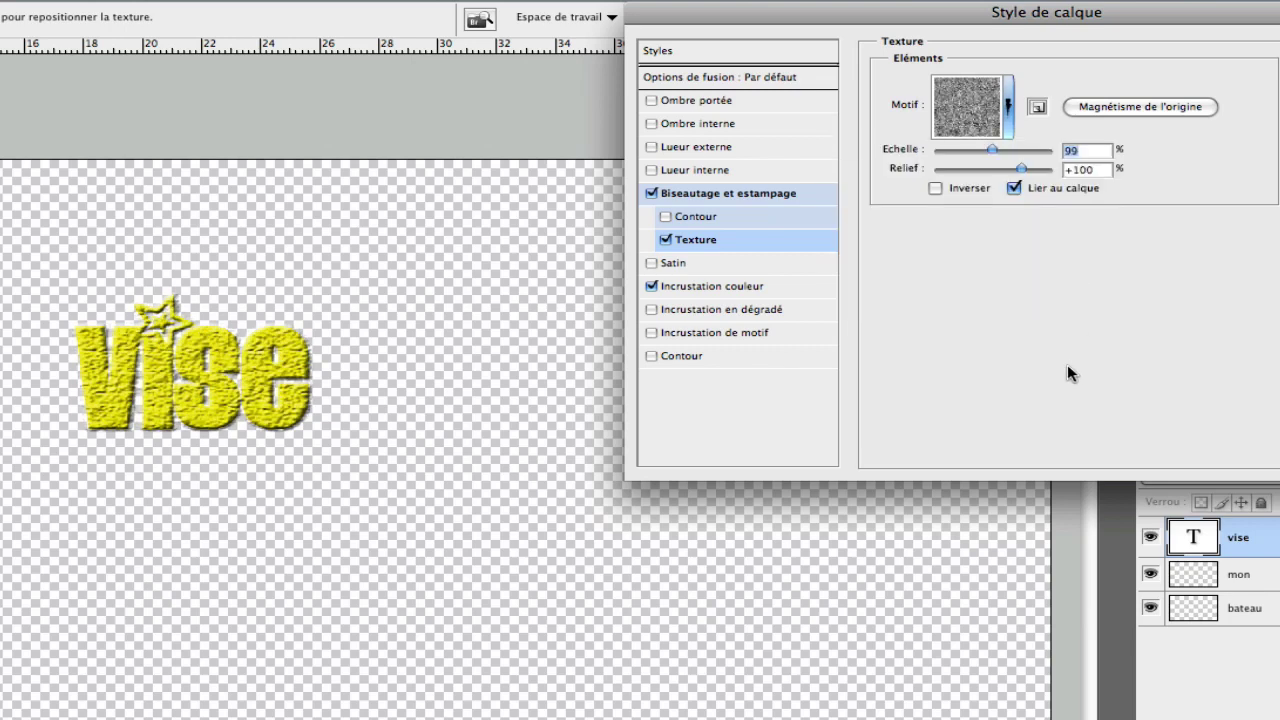
mouse_move(995, 150)
left_mouse_down()
mouse_move(963, 157)
mouse_move(1006, 172)
left_mouse_up()
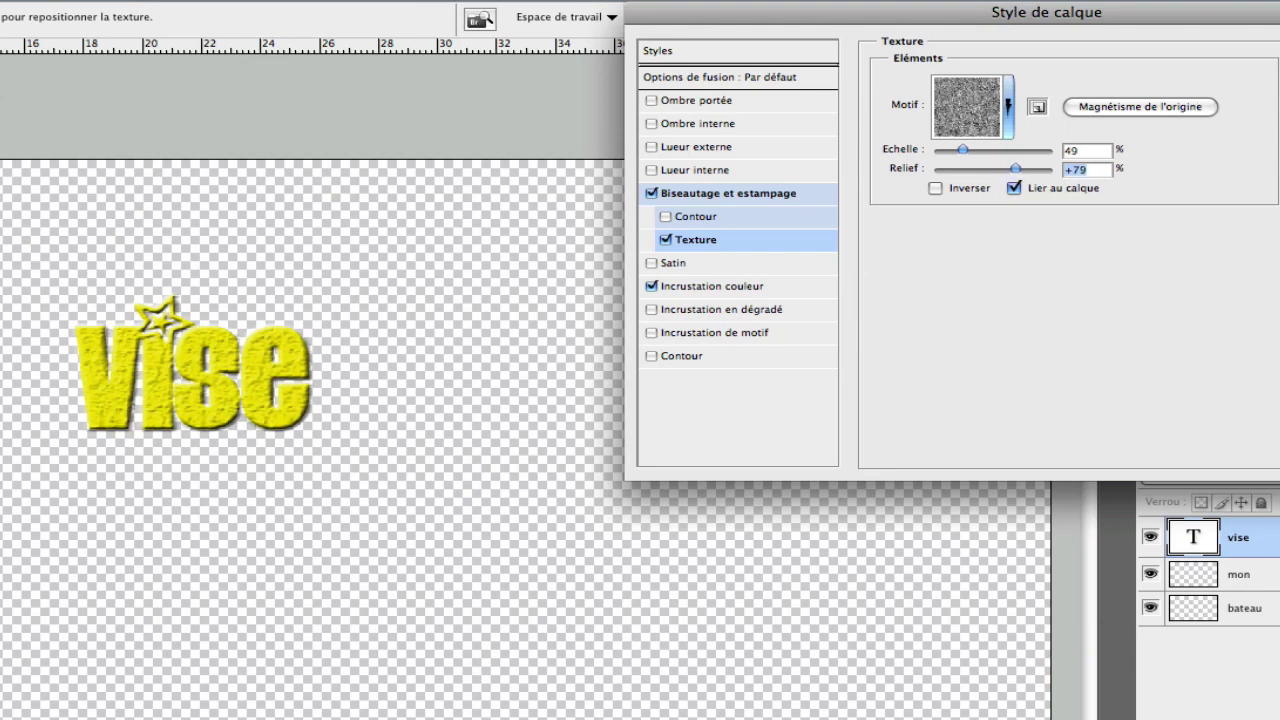
key("Return")
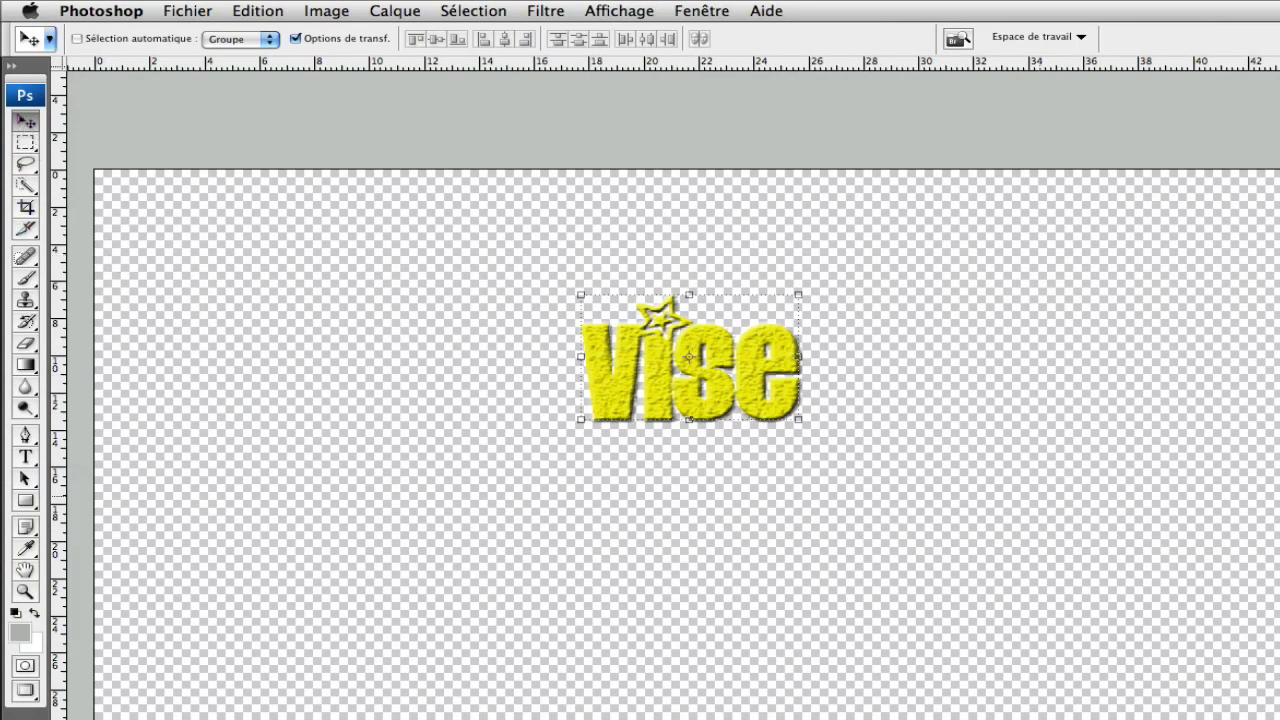
Move the vise text about 4.5 cm left and 3.5 cm down on the canvas.
left_click_drag(695, 346, 581, 418)
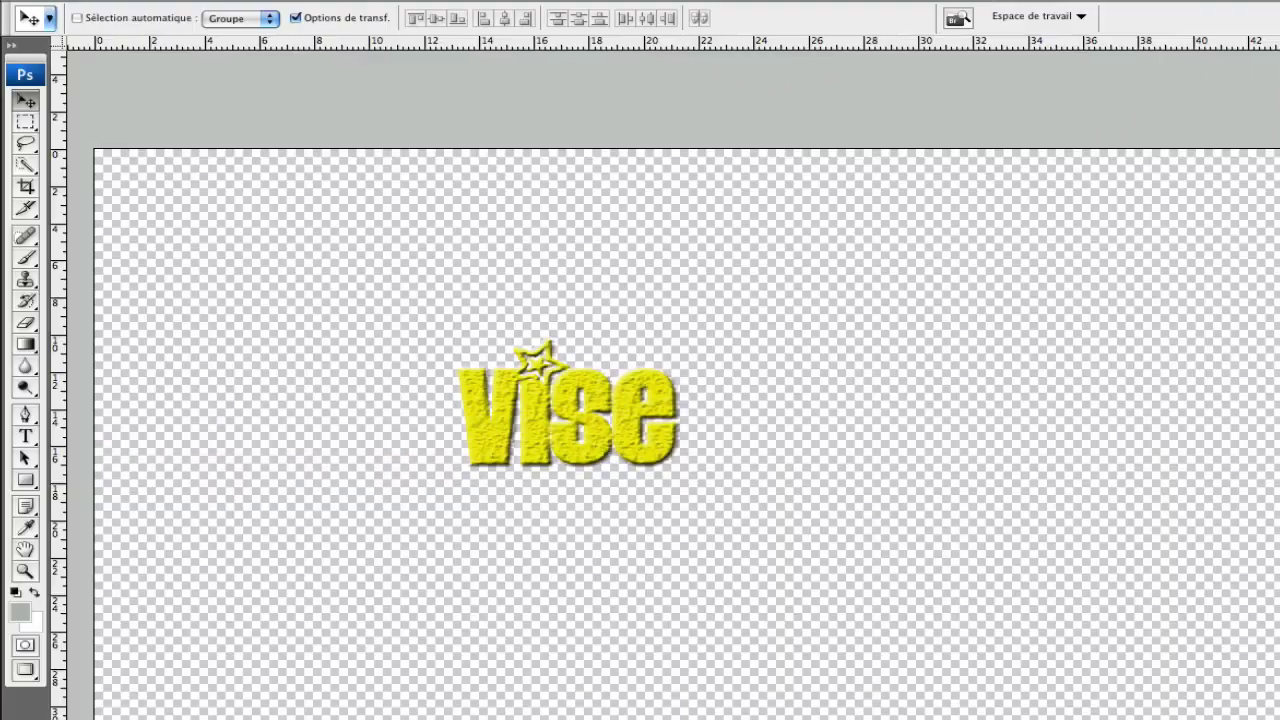
Add the text "mon" in 200 pt Mesquite Std on the canvas, beside the word vise.
left_click(25, 437)
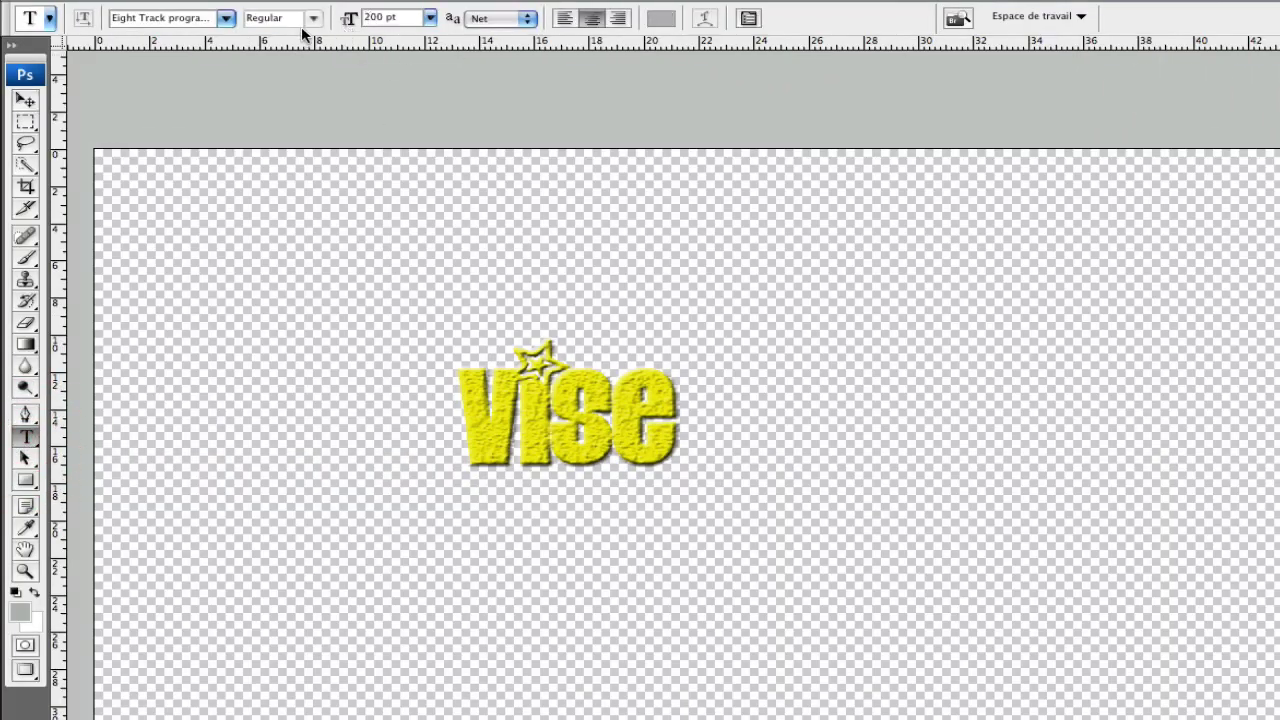
left_click(226, 20)
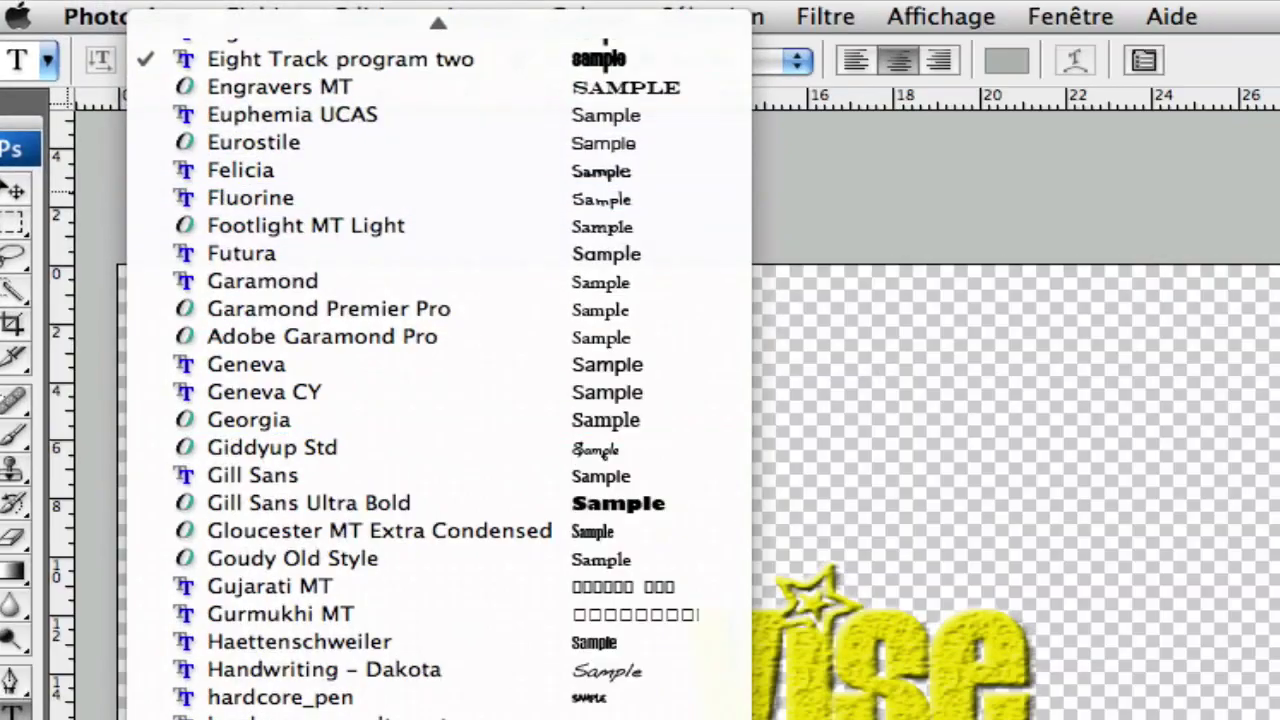
mouse_move(491, 703)
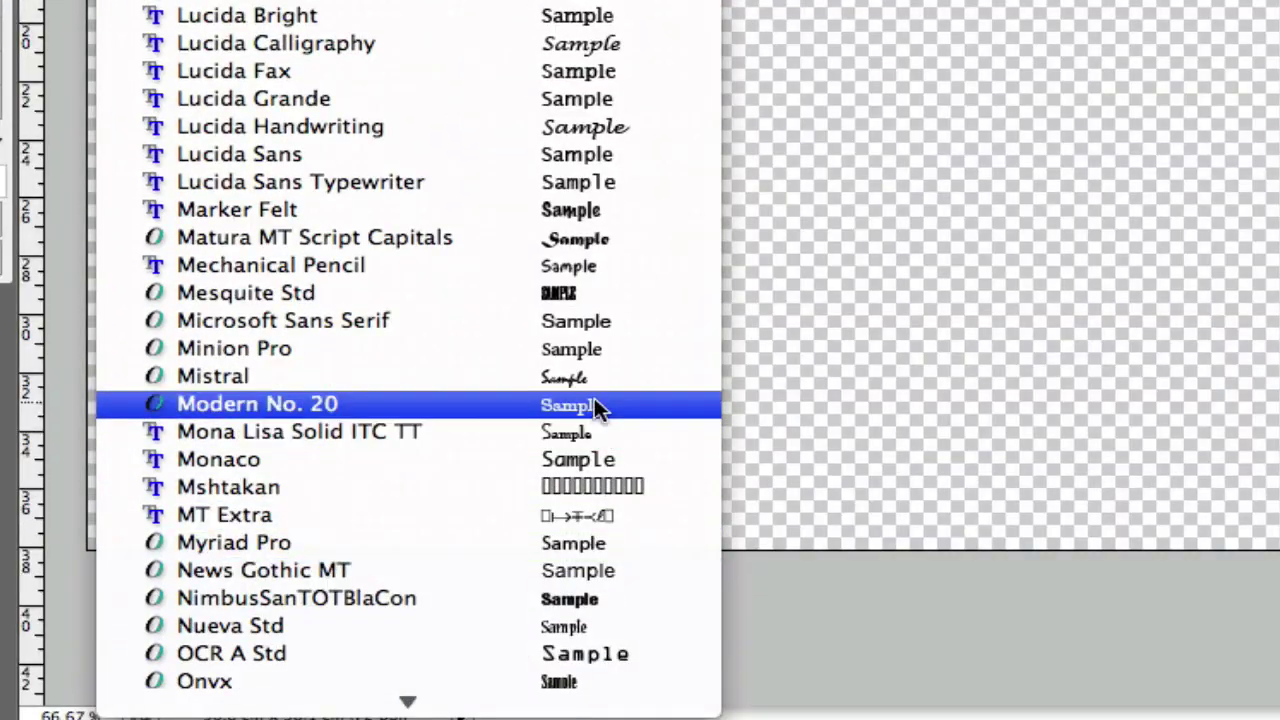
left_click(476, 302)
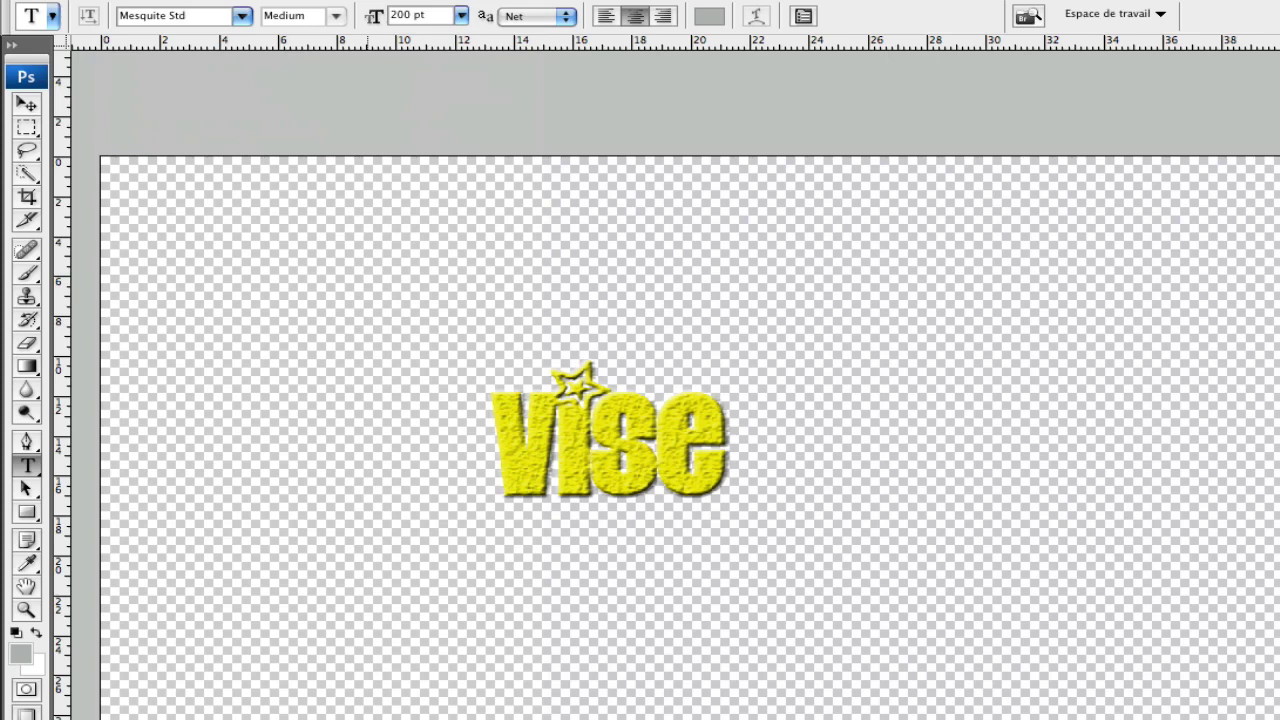
left_click(872, 420)
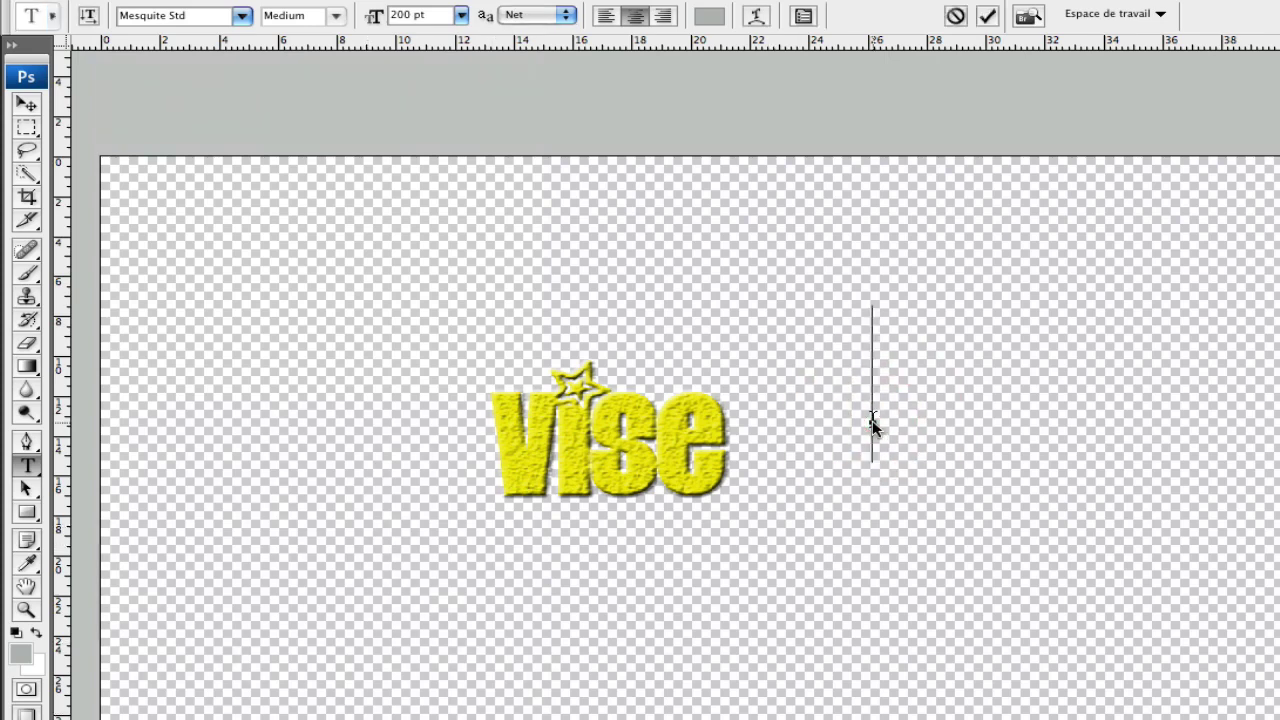
type("mon")
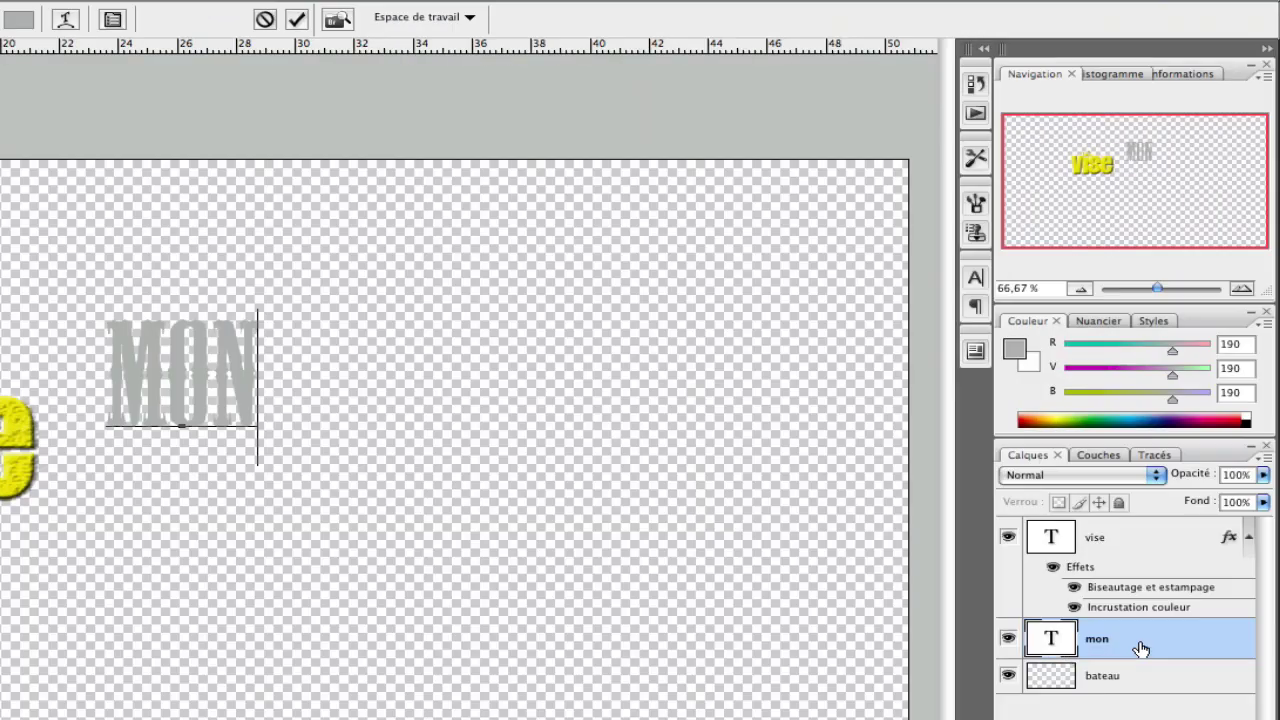
Give the mon layer a Color Overlay (Incrustation couleur) in dark red.
double_click(1137, 646)
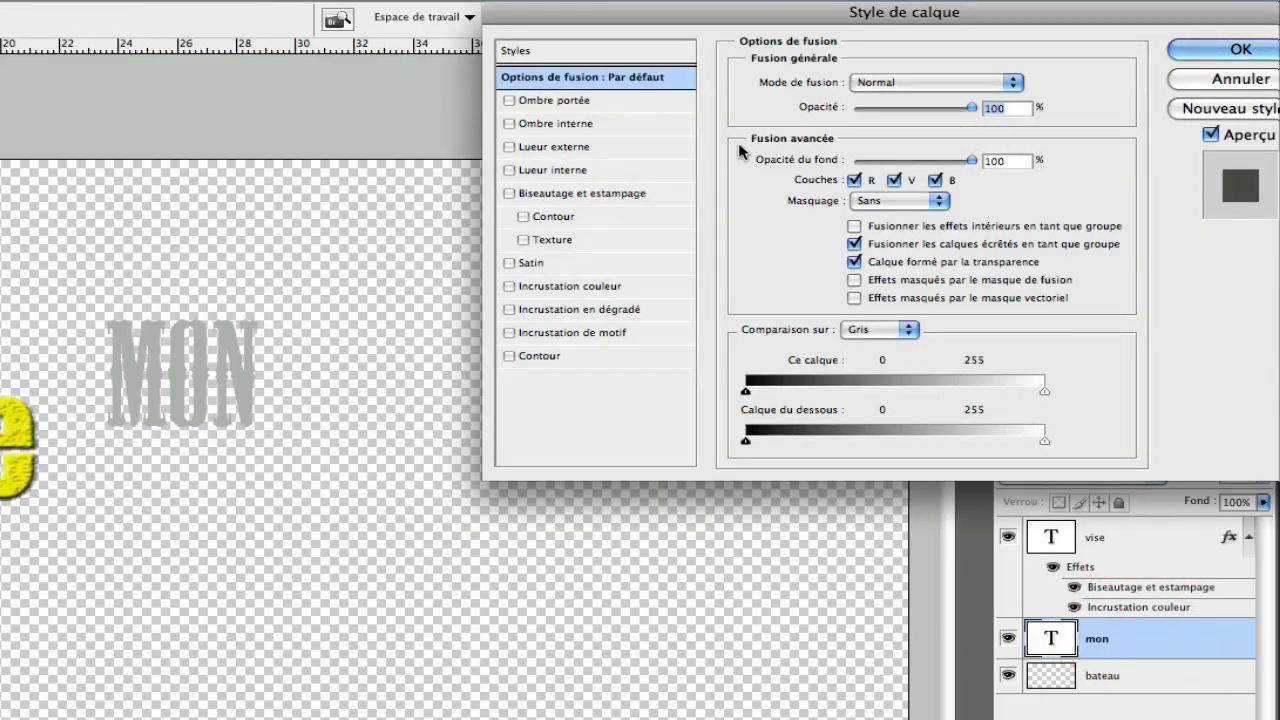
left_click(511, 287)
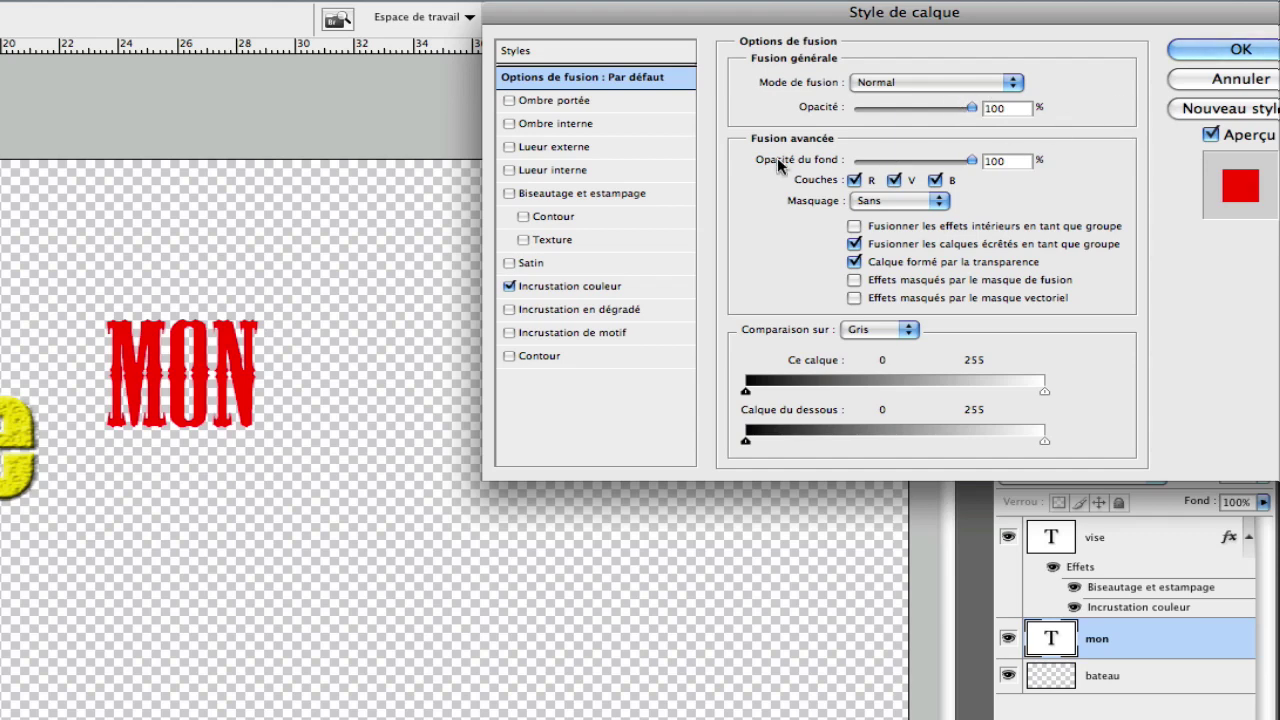
left_click(572, 286)
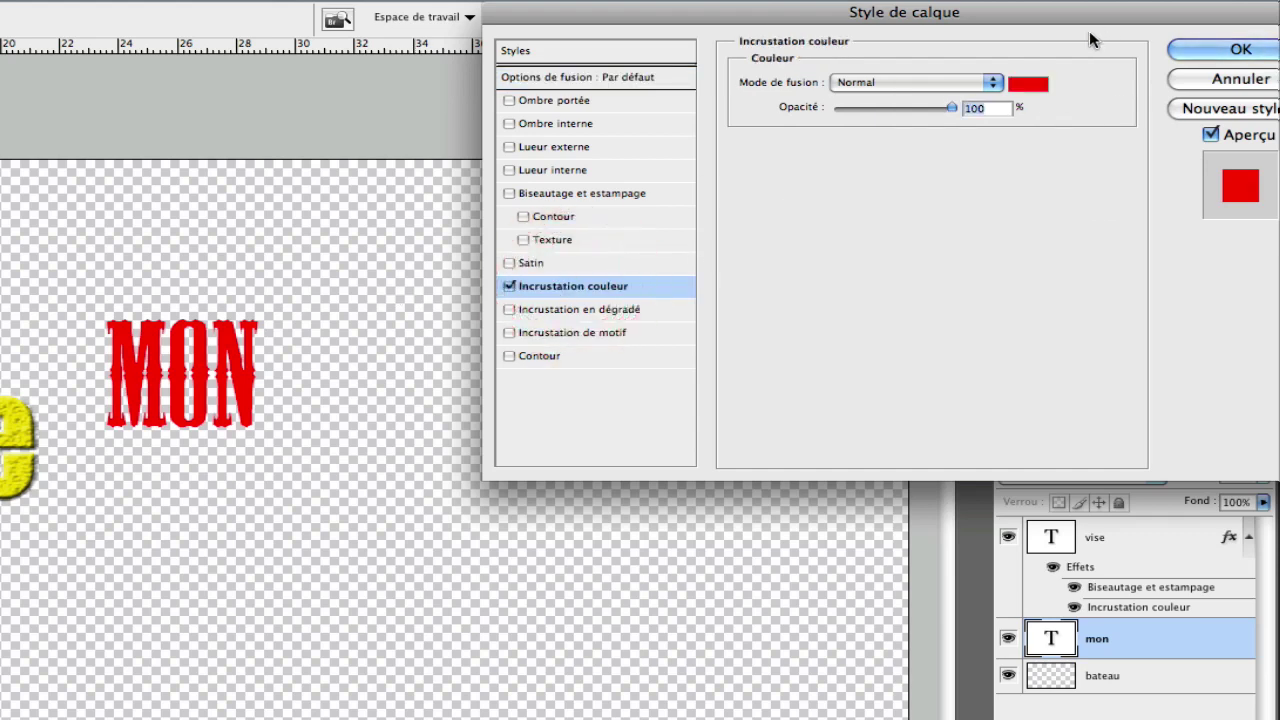
left_click(1022, 88)
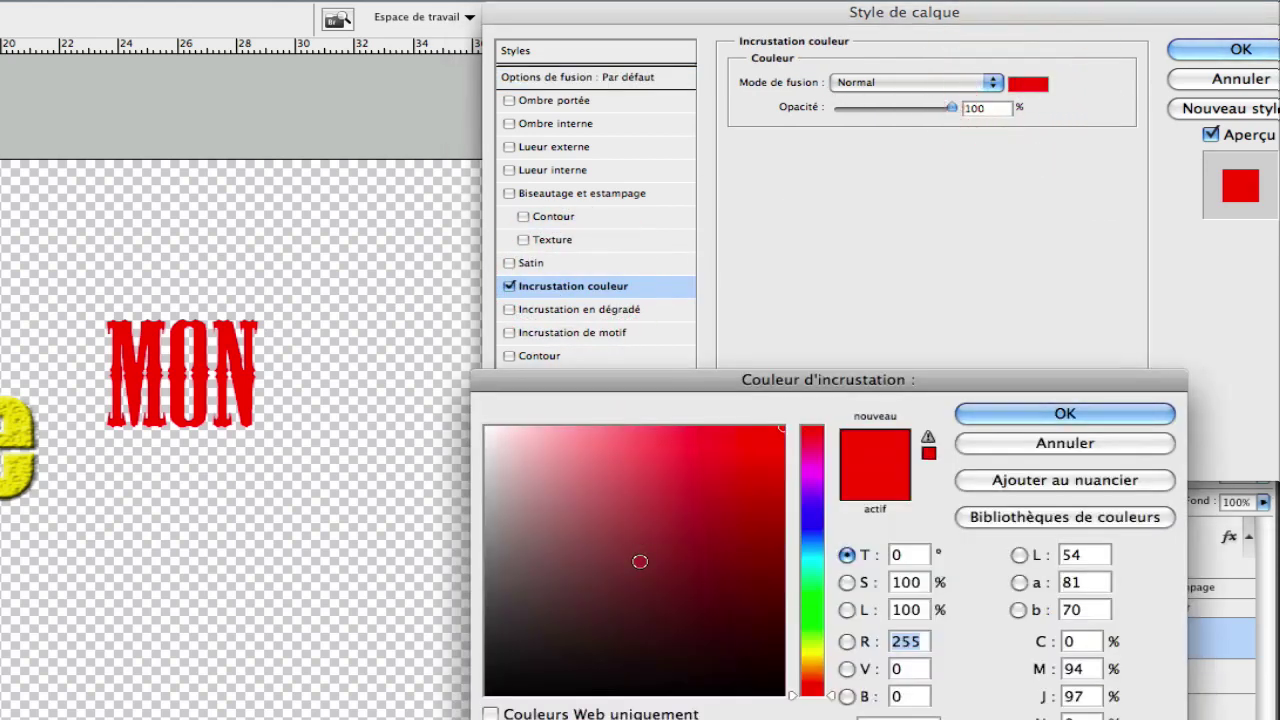
mouse_move(640, 557)
left_mouse_down()
mouse_move(660, 506)
mouse_move(694, 490)
mouse_move(706, 457)
mouse_move(697, 590)
mouse_move(706, 562)
mouse_move(637, 530)
mouse_move(662, 518)
mouse_move(630, 490)
mouse_move(650, 472)
mouse_move(730, 500)
left_mouse_up()
left_click(1048, 415)
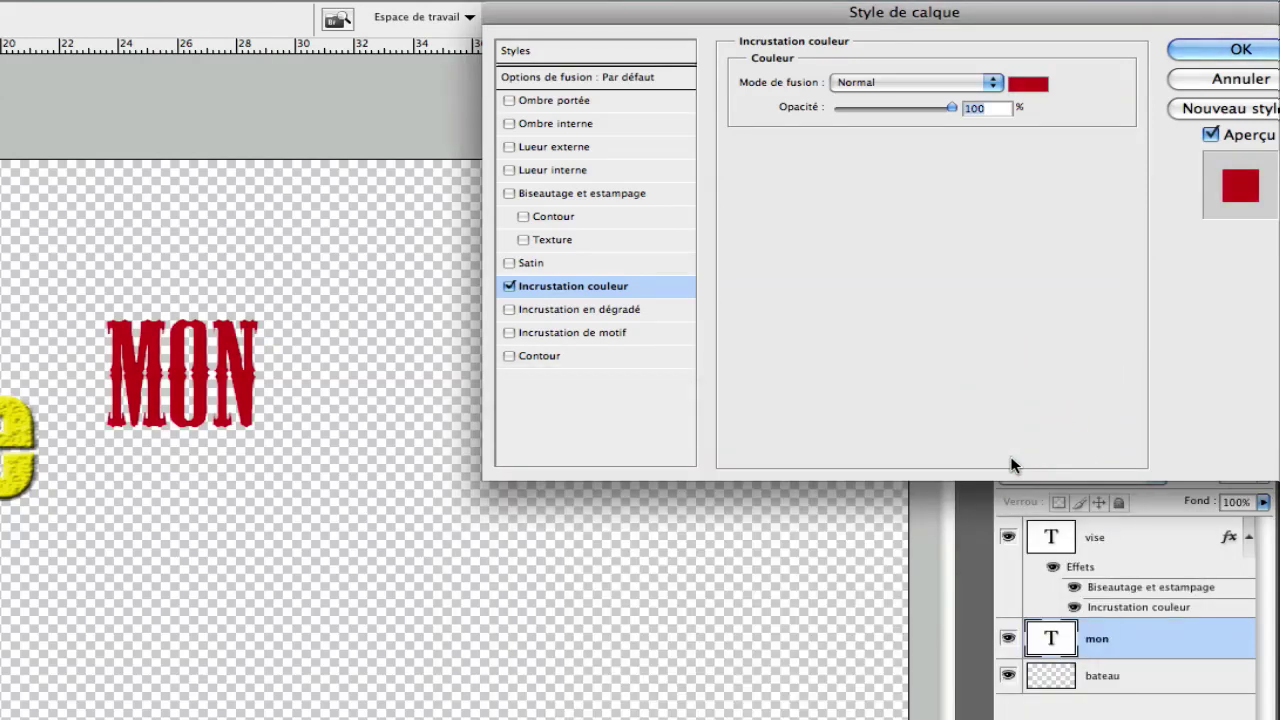
Add a drop shadow to the mon text with a 130° lighting angle and raised opacity, and apply the layer style.
left_click(509, 99)
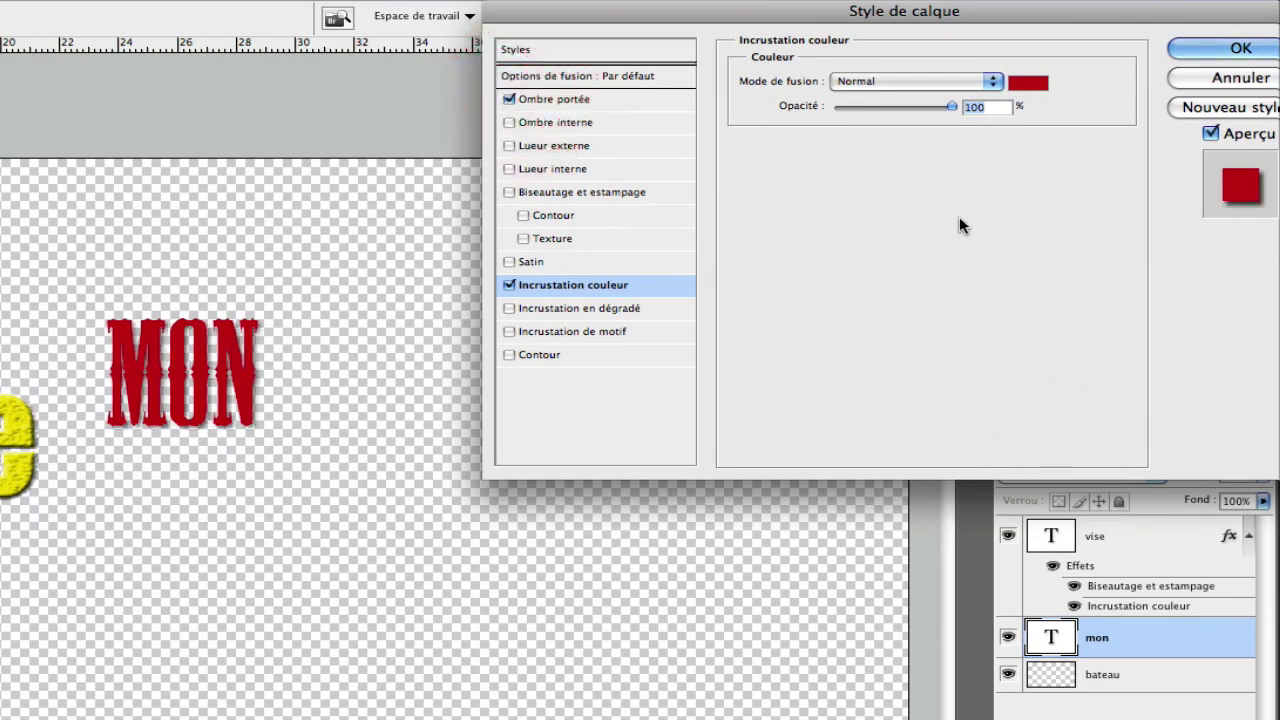
left_click(550, 99)
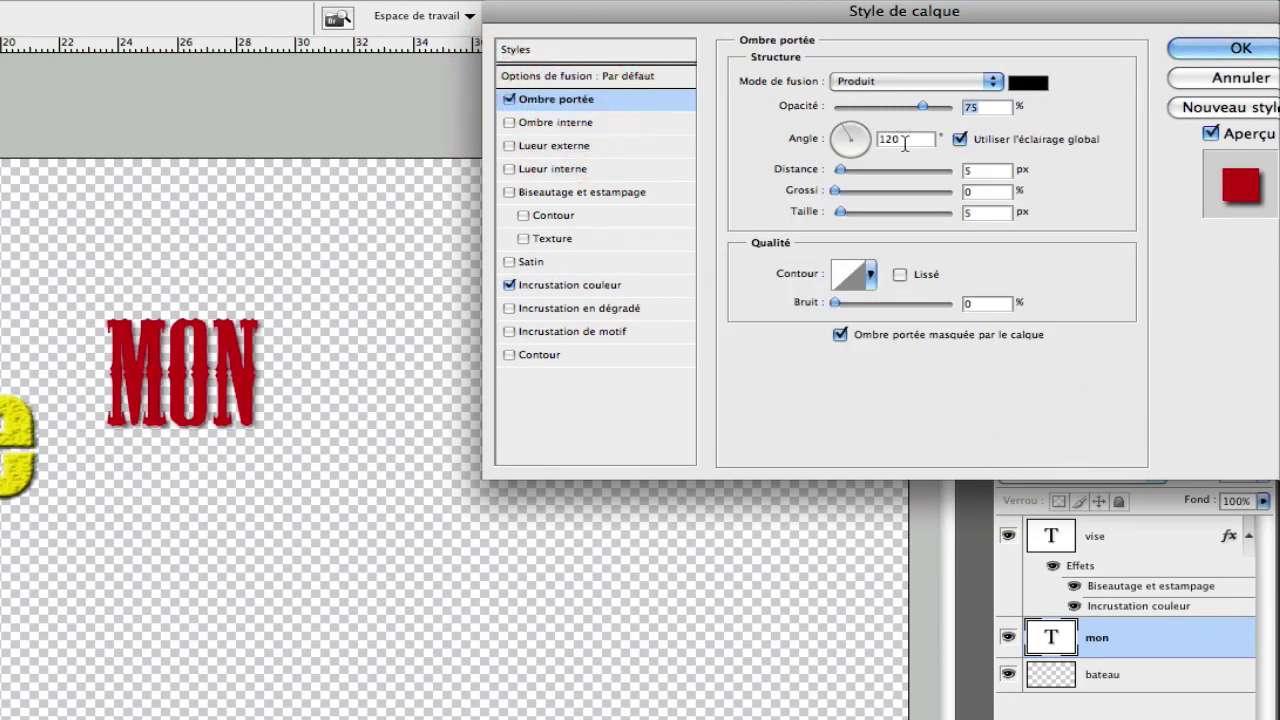
left_click(838, 127)
left_click_drag(938, 106, 945, 104)
key("Return")
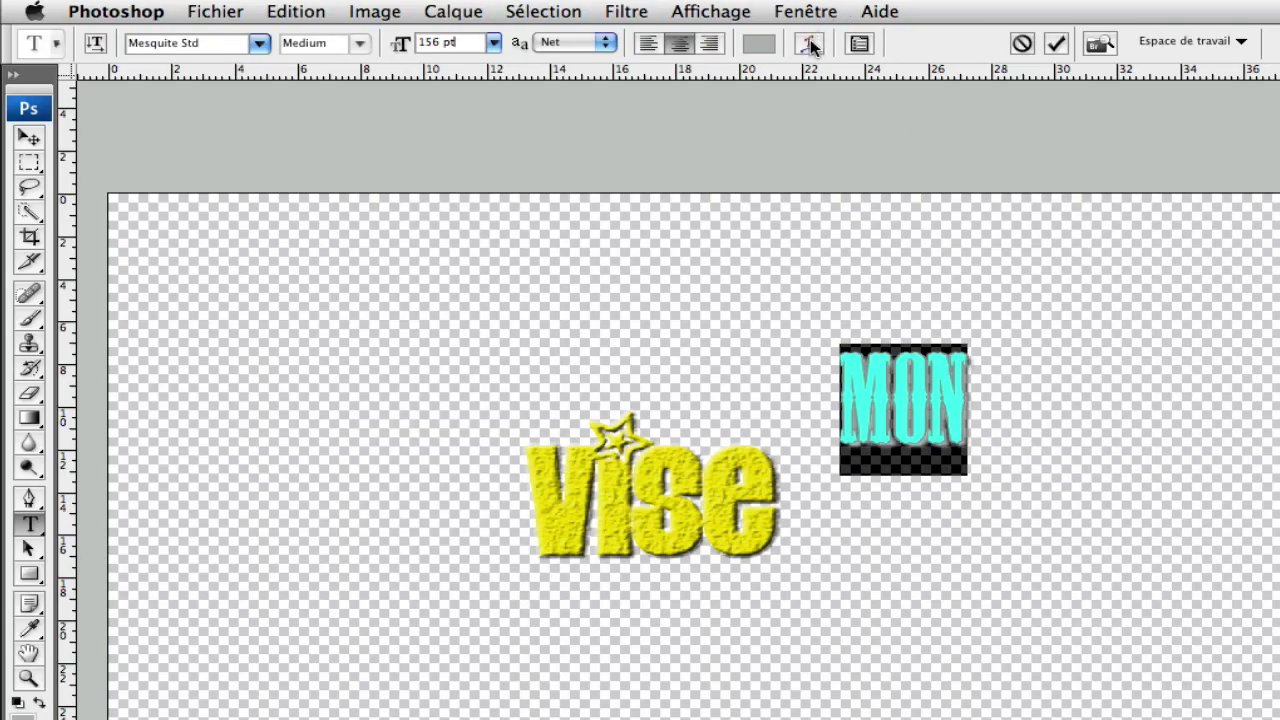
Warp the mon text with Arc supérieur, horizontal, bend +65%, horizontal distortion -3% and vertical distortion -25%.
left_click(811, 44)
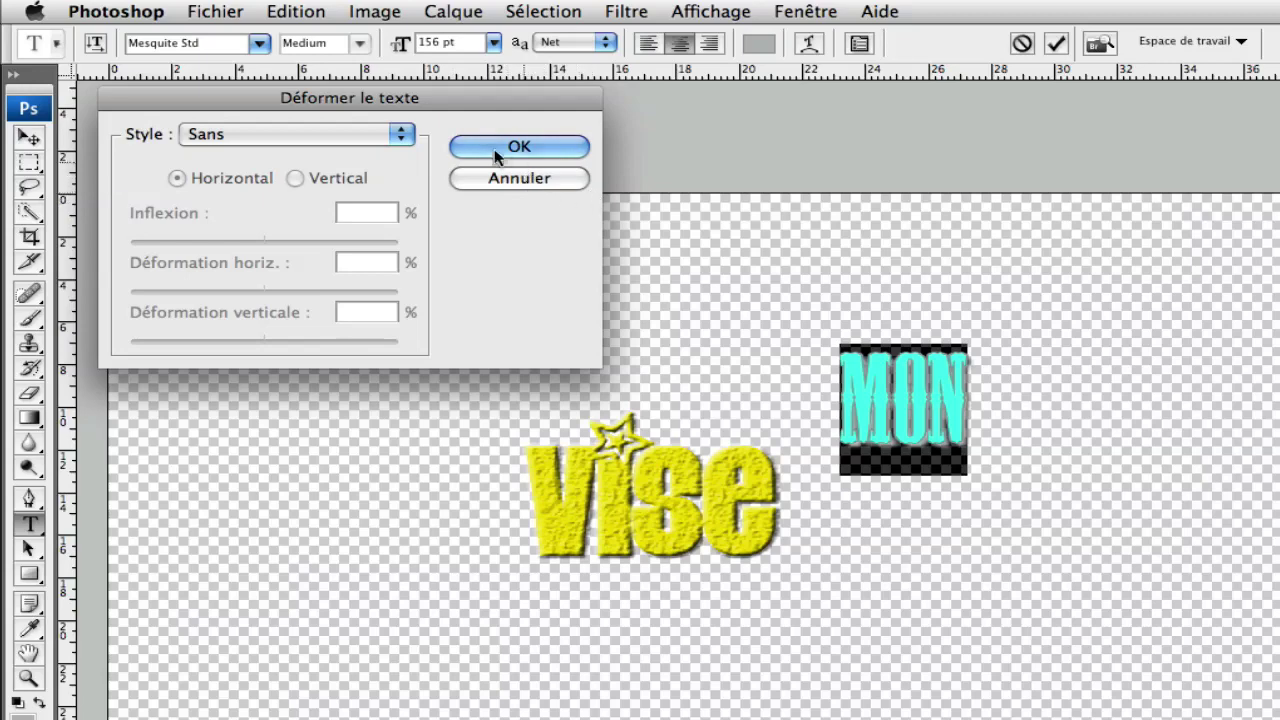
left_click(400, 134)
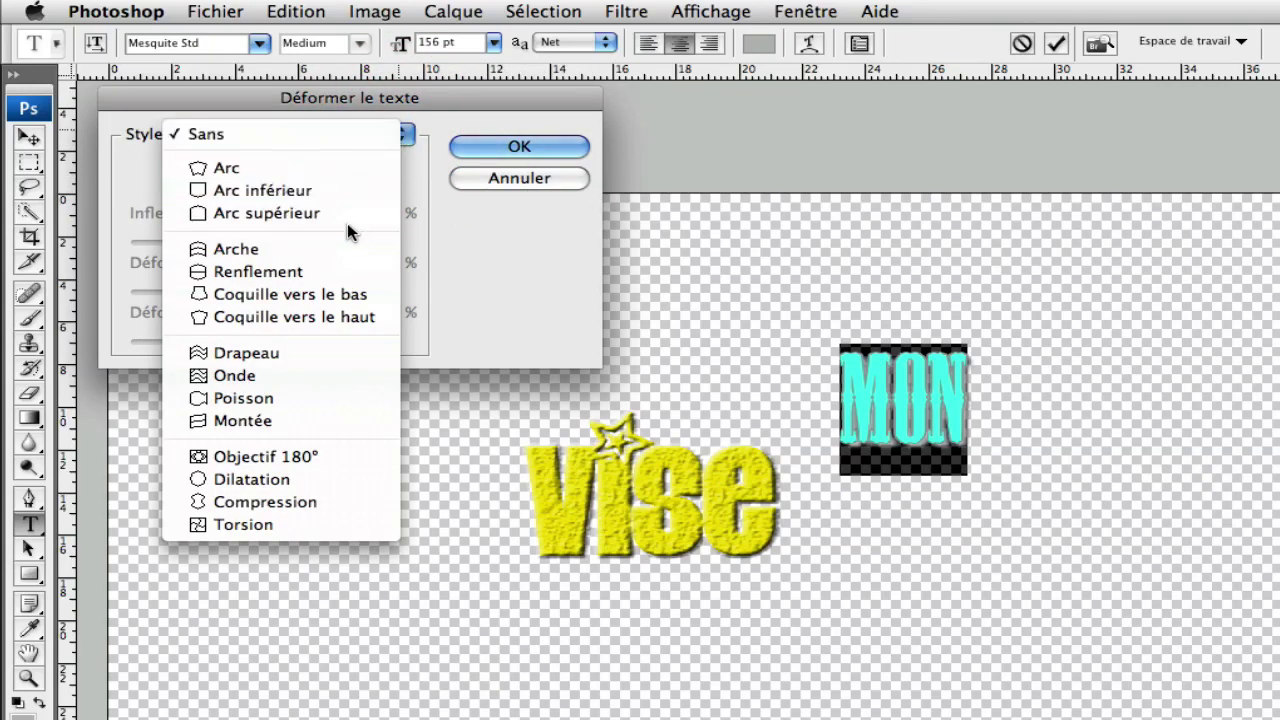
left_click(263, 210)
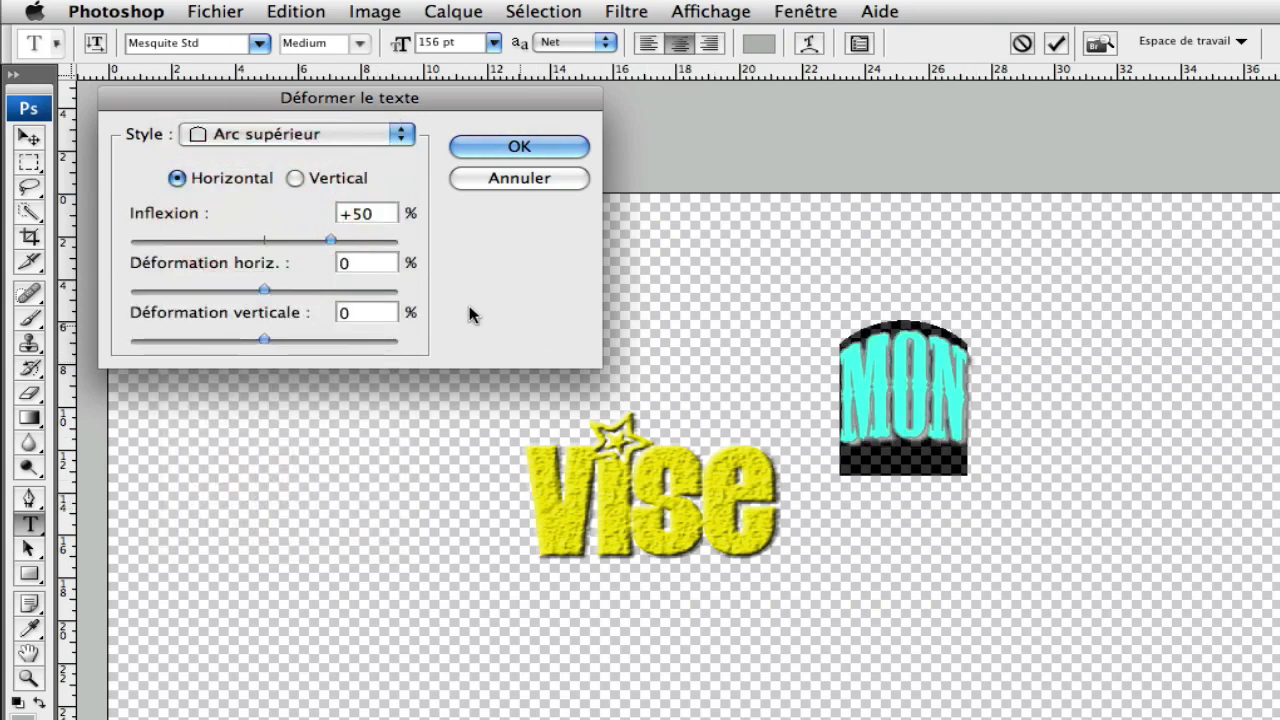
mouse_move(330, 241)
left_mouse_down()
mouse_move(278, 243)
mouse_move(353, 250)
left_mouse_up()
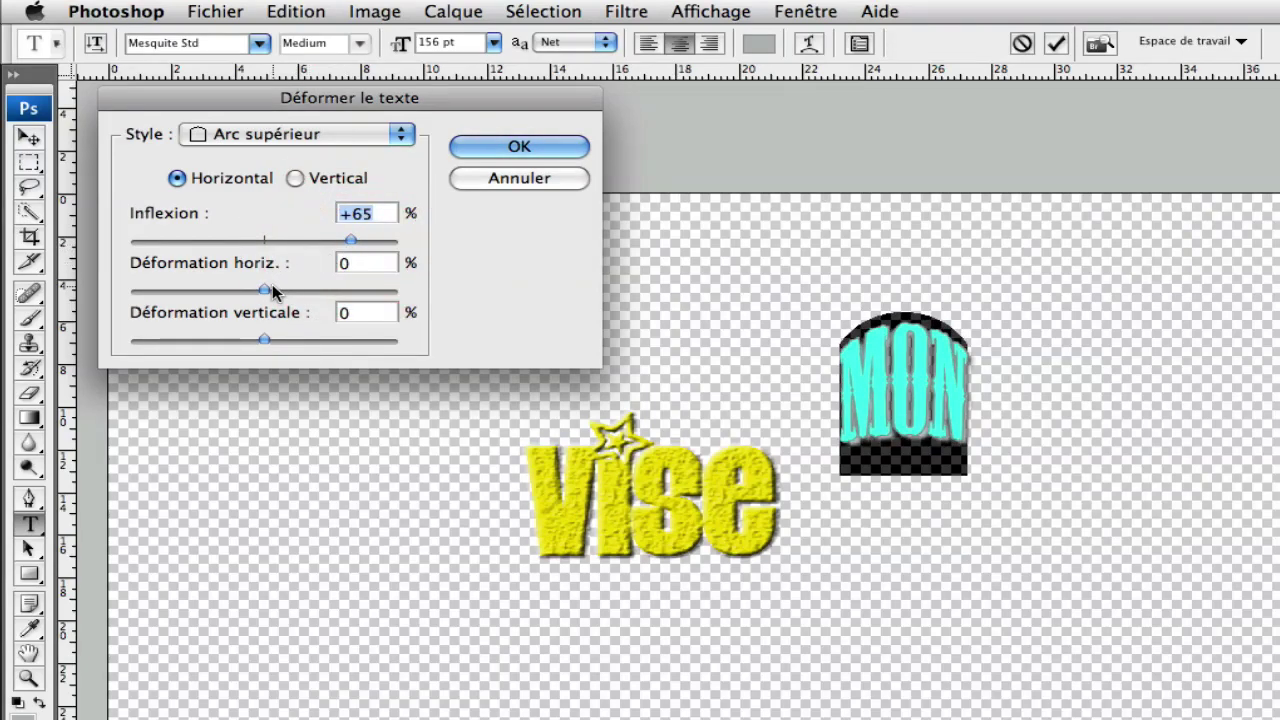
mouse_move(277, 289)
left_mouse_down()
mouse_move(293, 291)
mouse_move(237, 286)
mouse_move(260, 288)
left_mouse_up()
left_click_drag(264, 340, 232, 342)
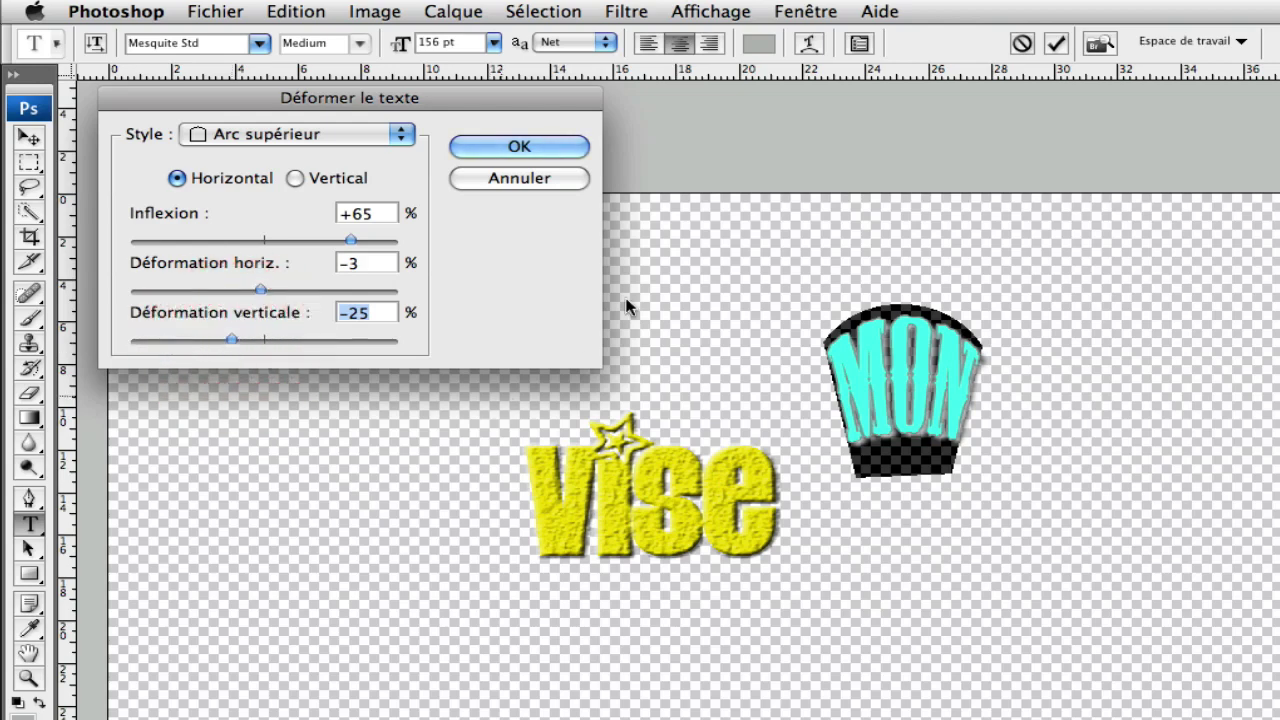
left_click(533, 148)
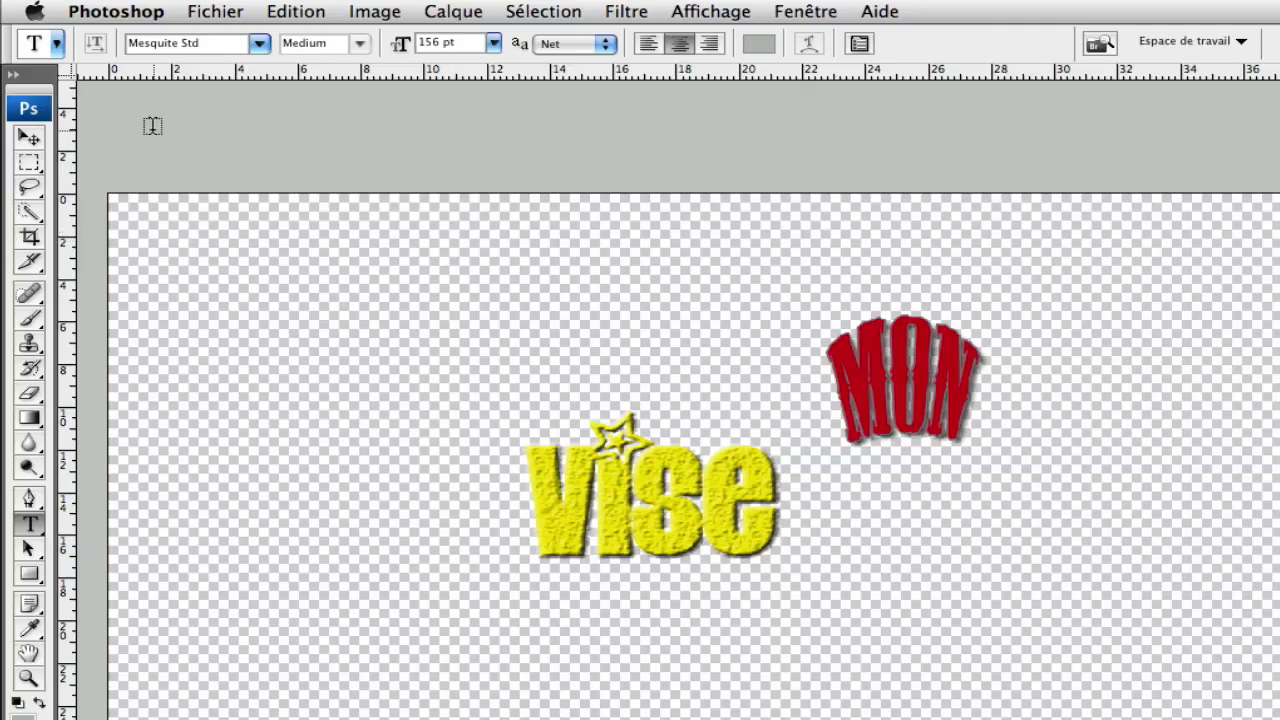
Add the text "bateau" in 156 pt Stencil on the canvas, below and beside the word mon.
left_click(262, 45)
scroll(340, 400, "down", 8)
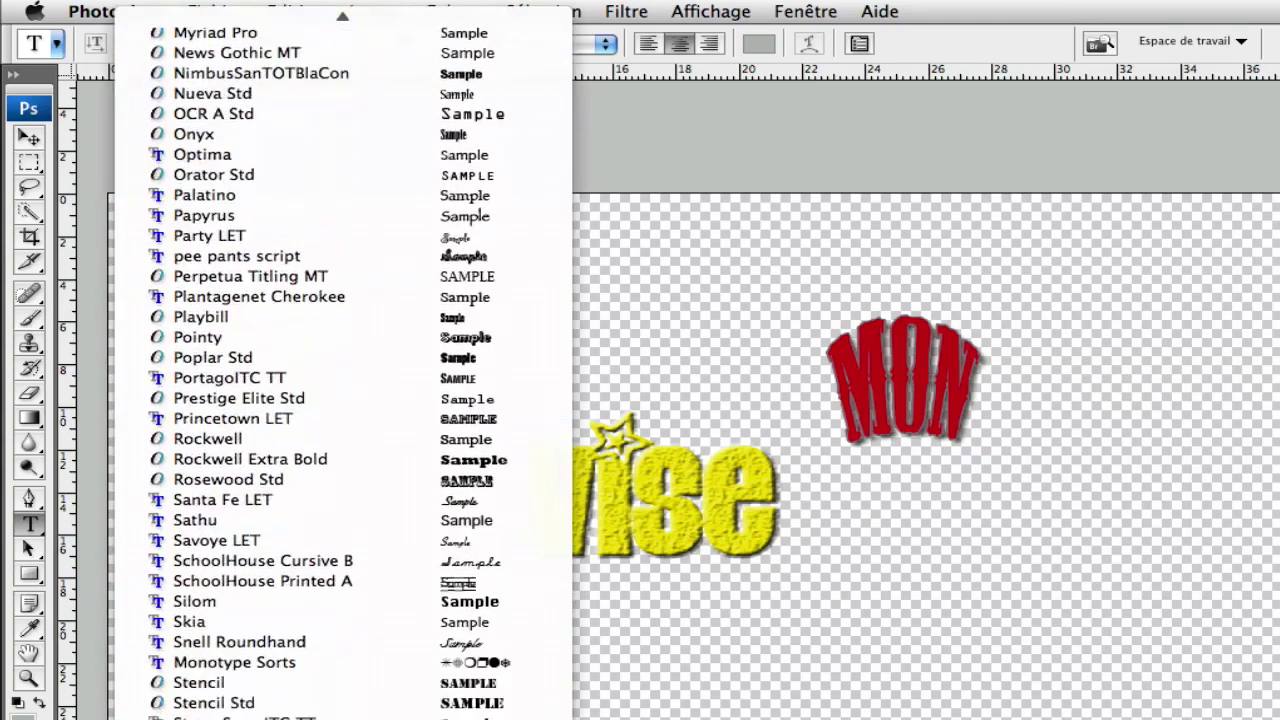
scroll(268, 630, "down", 5)
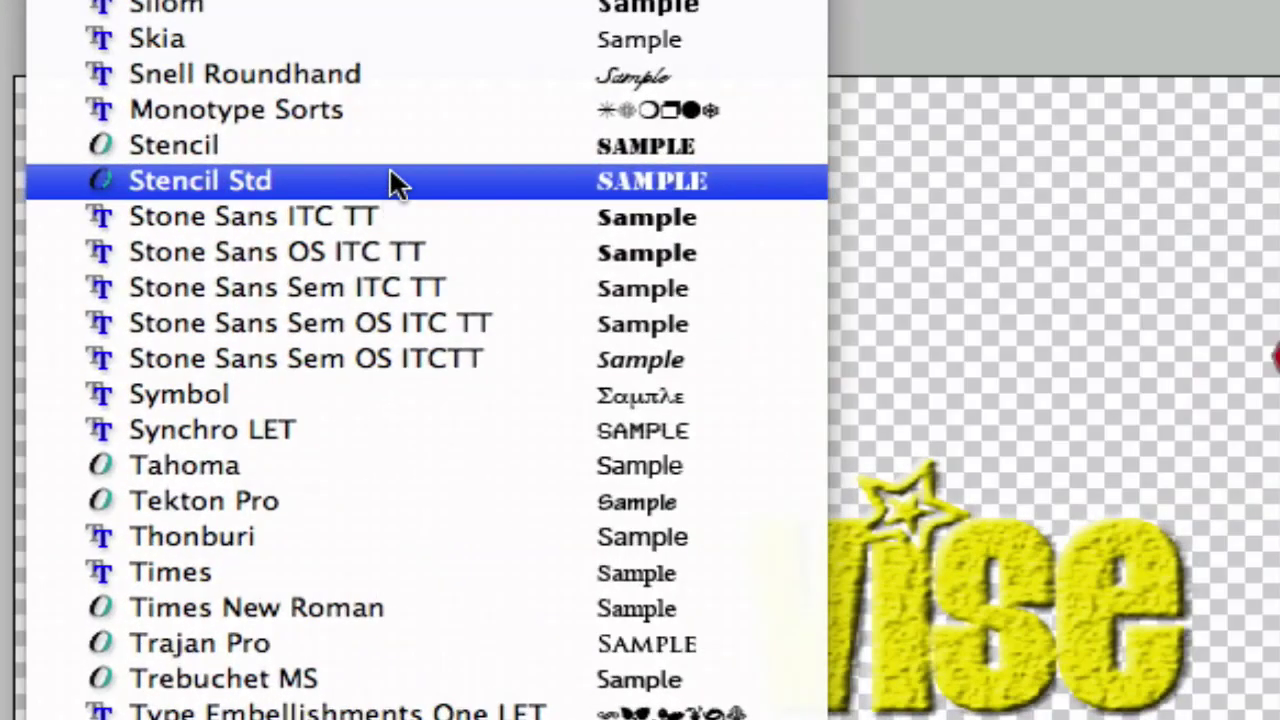
left_click(394, 158)
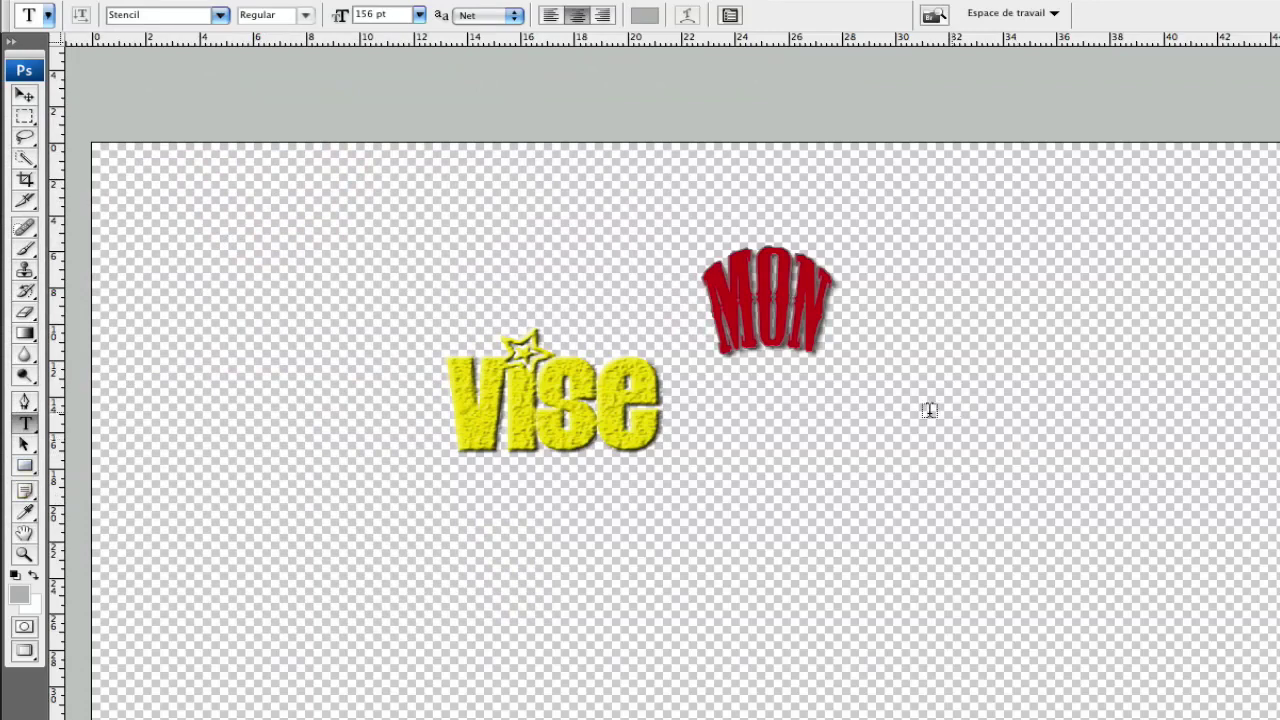
left_click(927, 410)
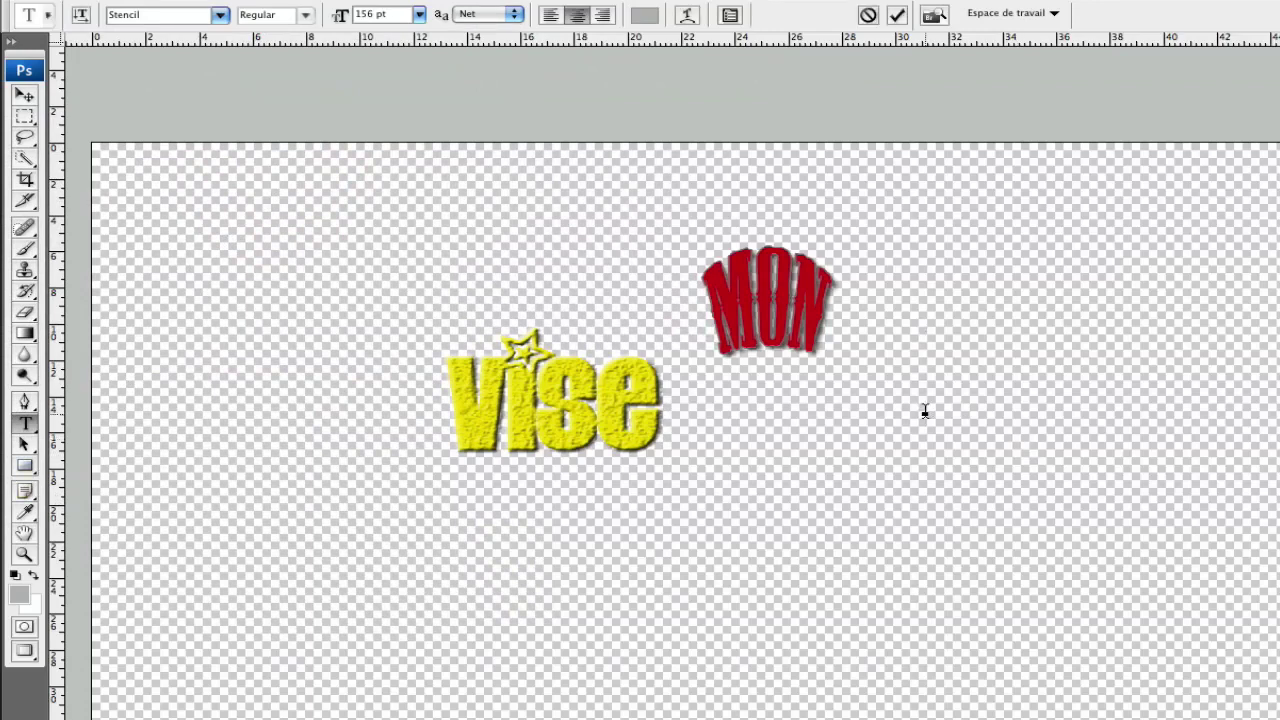
type("Bateau")
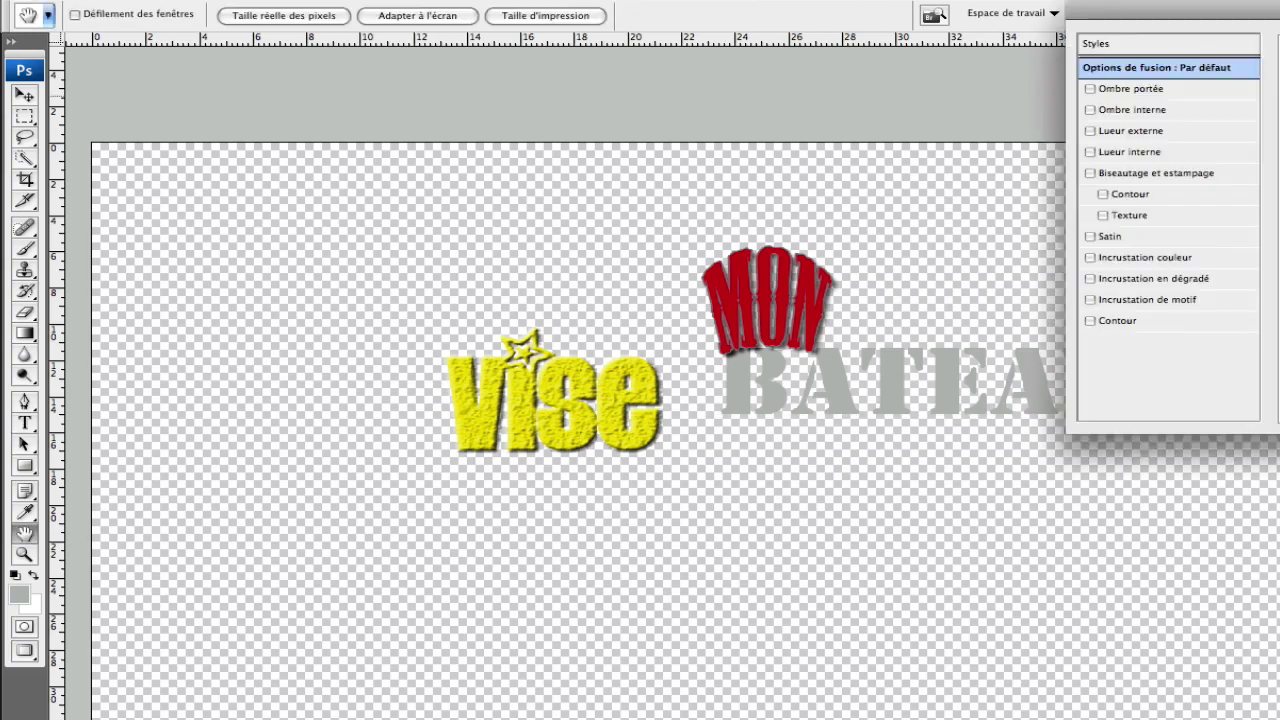
Add an inner shadow (Ombre interne) to the bateau text and apply the layer style.
left_click(1116, 111)
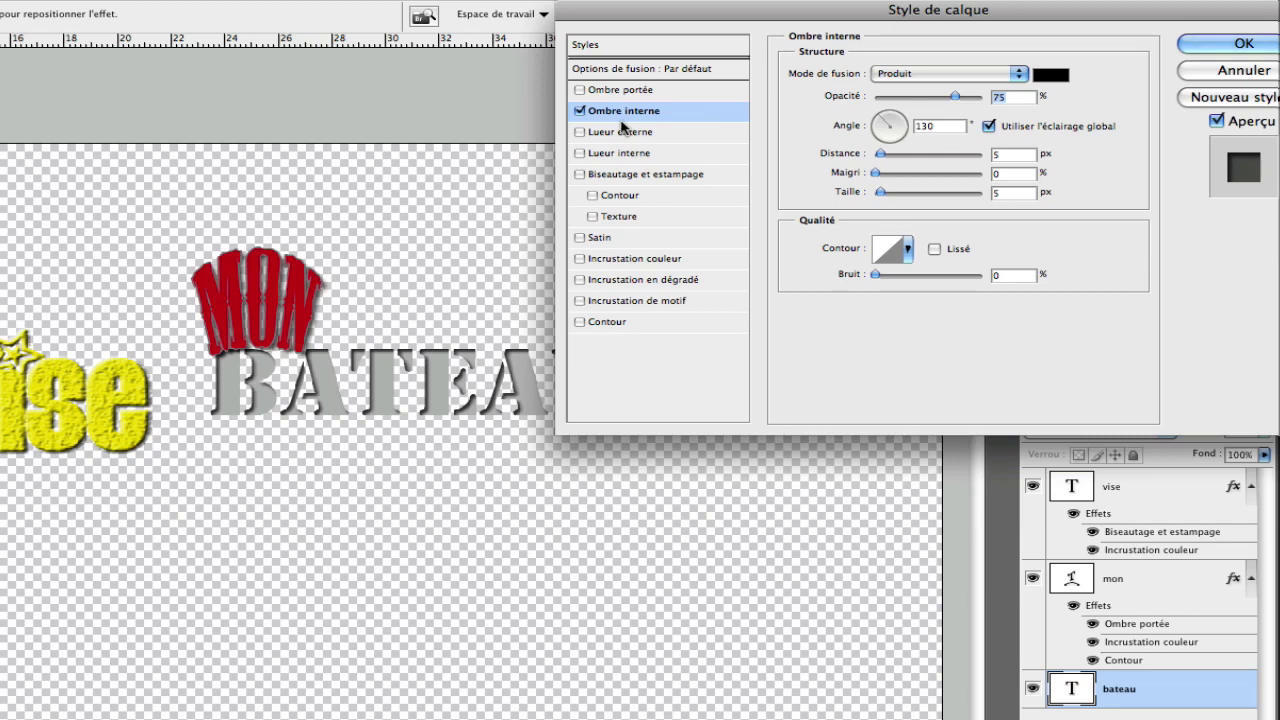
left_click(1262, 43)
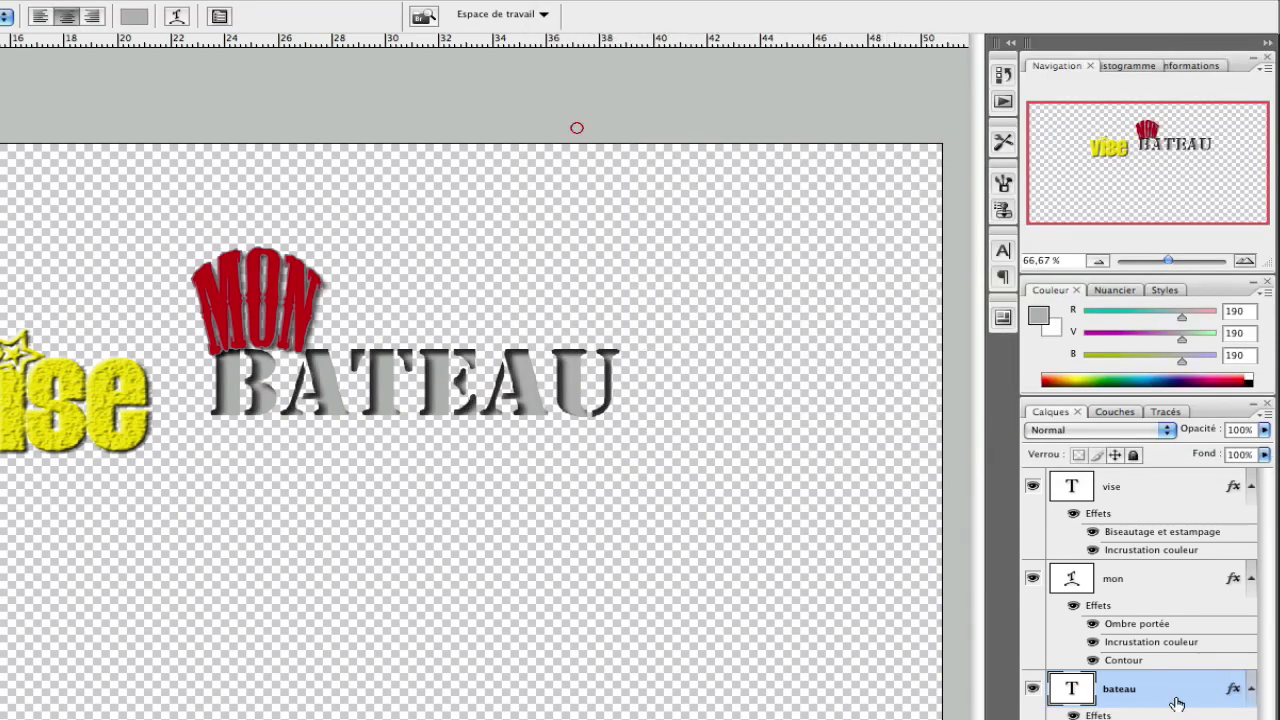
Give the bateau layer a Color Overlay (Incrustation couleur) in light orange.
double_click(1177, 704)
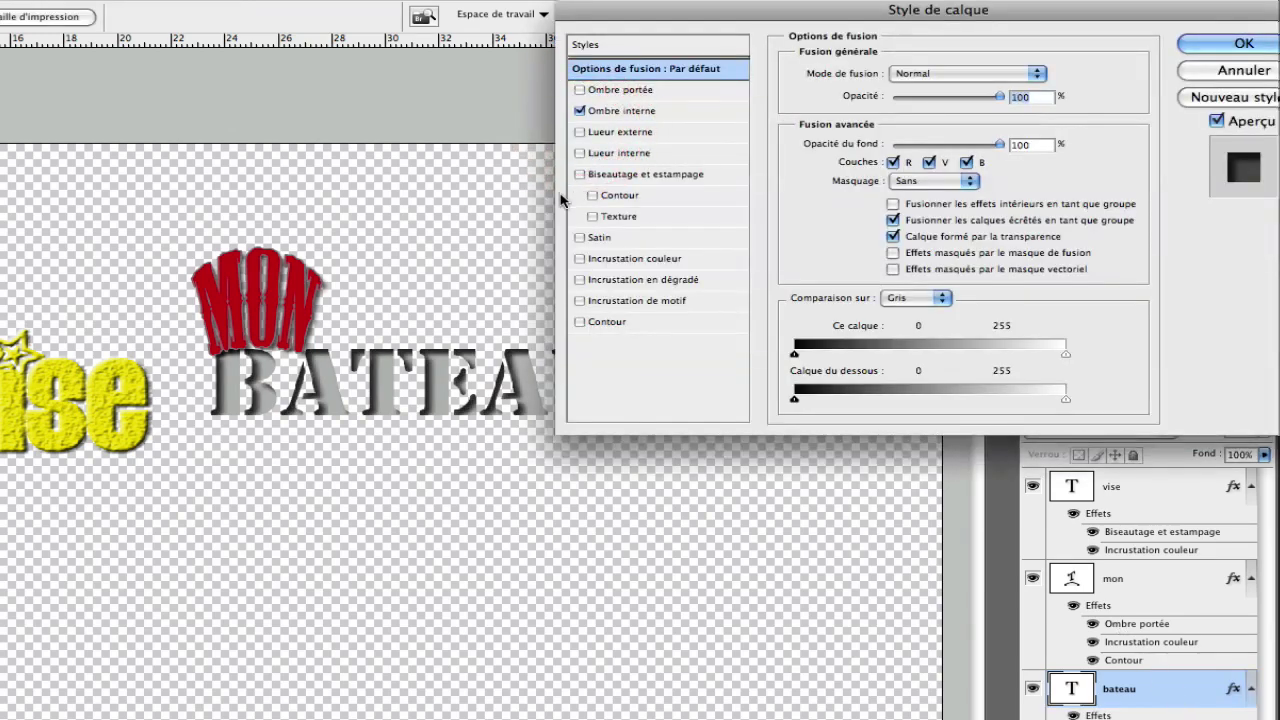
left_click(580, 259)
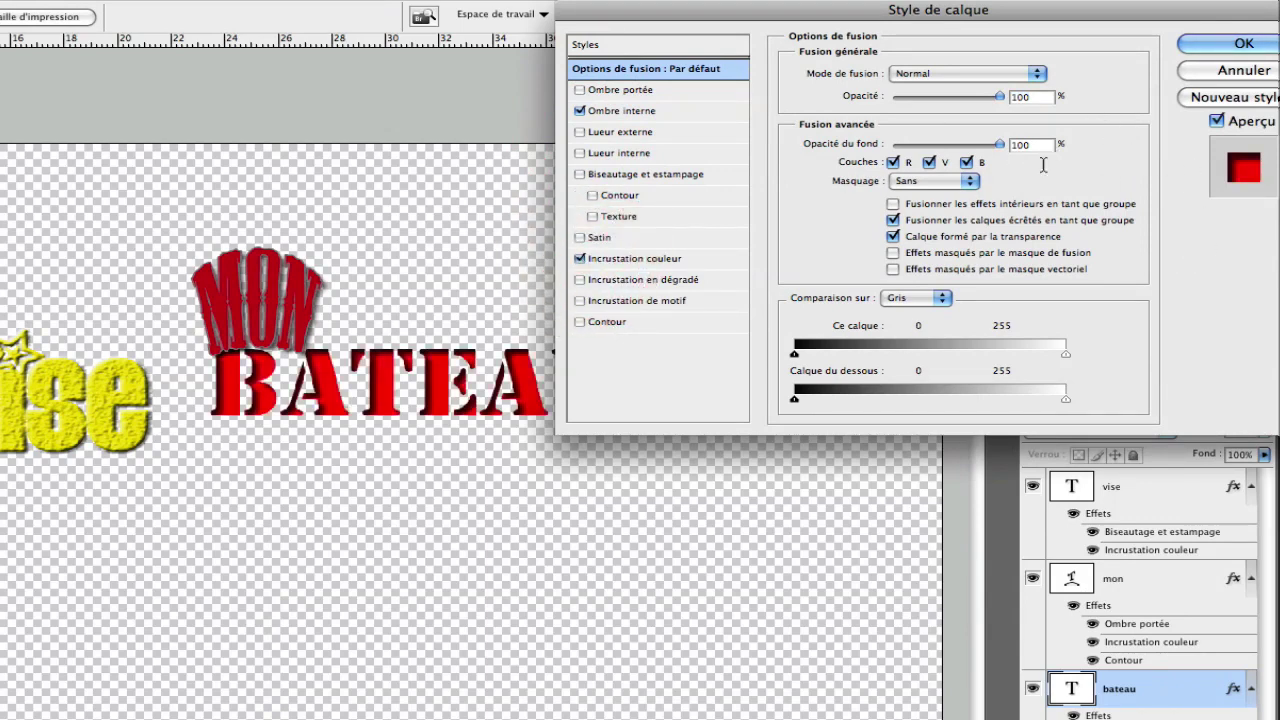
left_click(685, 262)
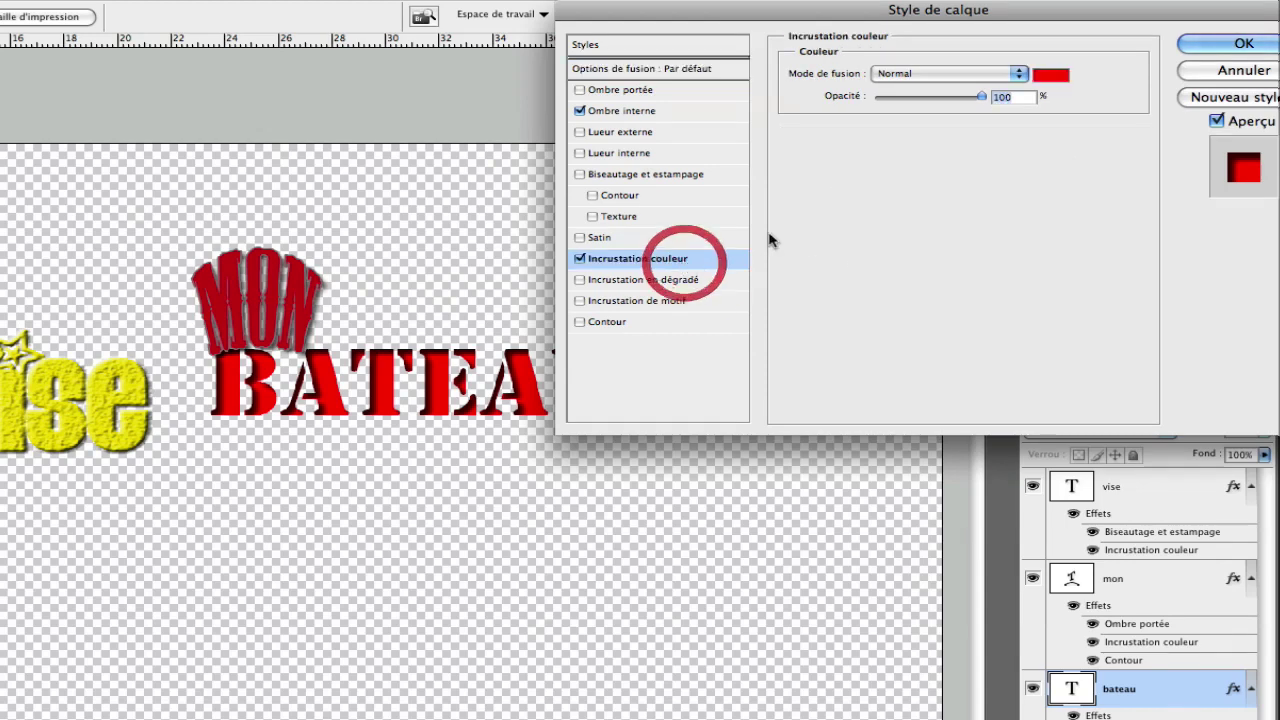
left_click(1053, 78)
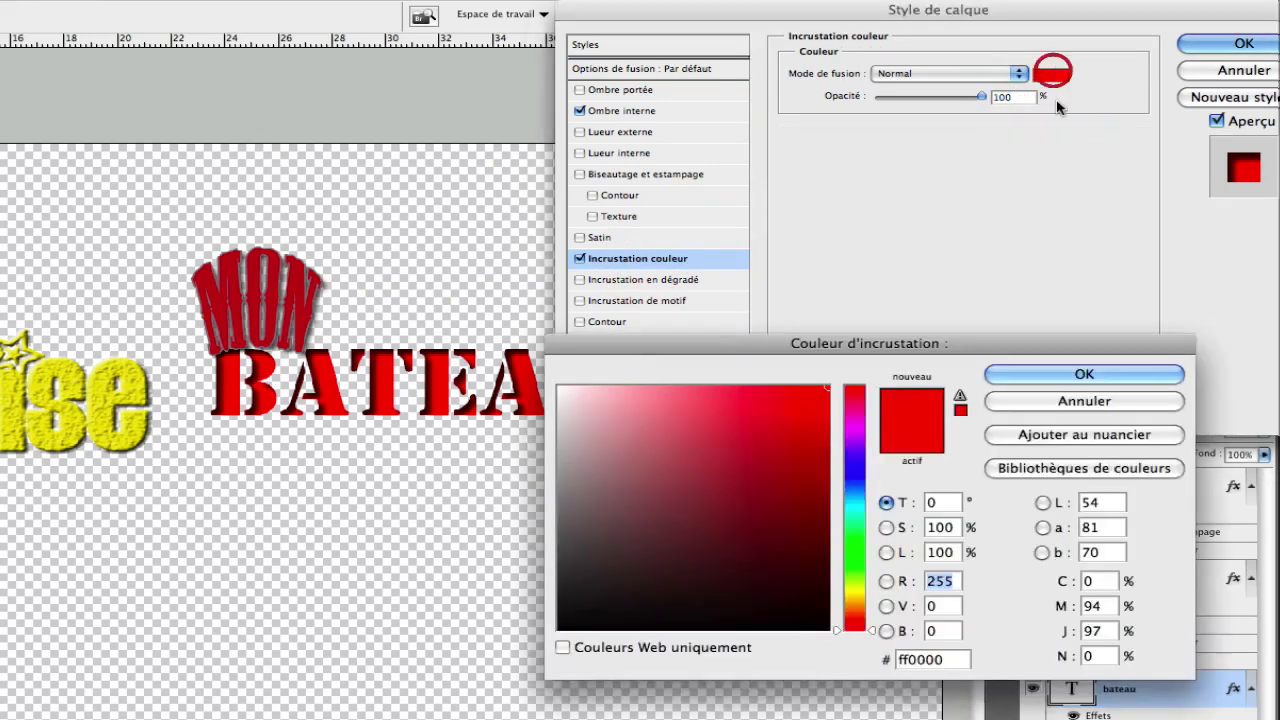
left_click_drag(852, 555, 855, 613)
left_click_drag(777, 457, 715, 397)
left_click(1077, 372)
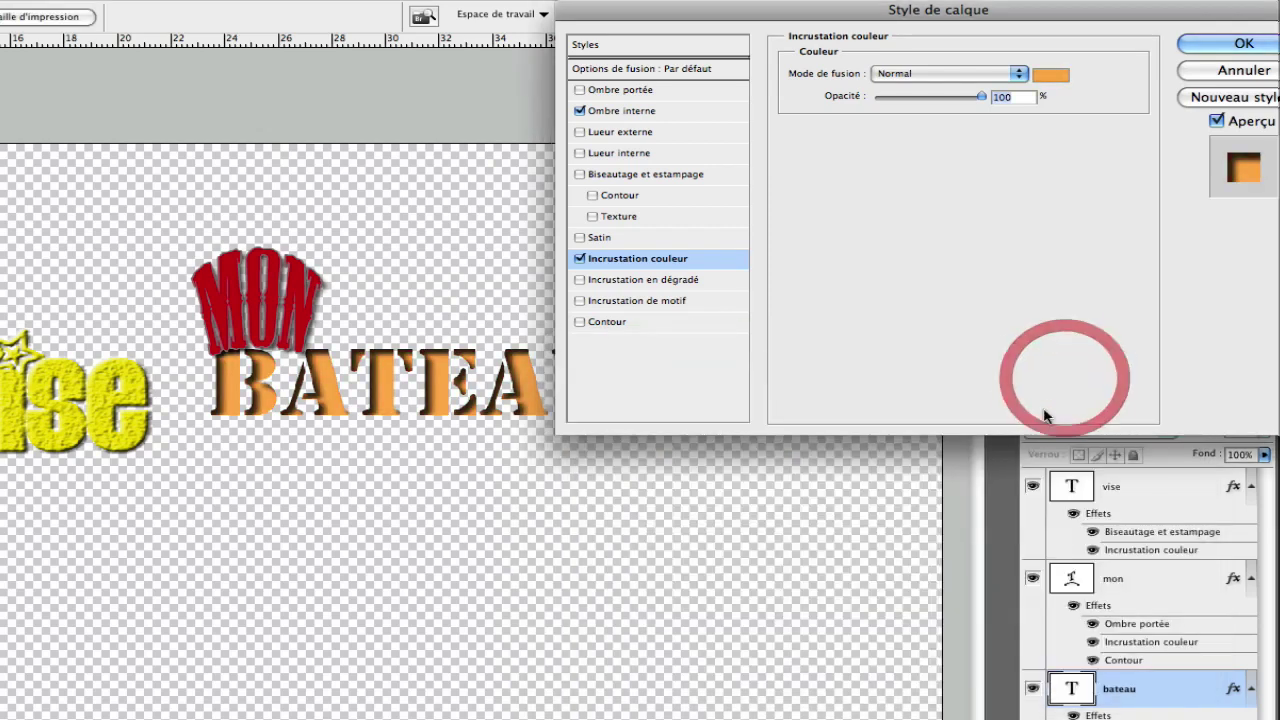
Replace the bateau layer's inner shadow with a gradient outer glow (Lueur externe) at 100% opacity and 19% noise.
left_click(580, 111)
left_click(578, 132)
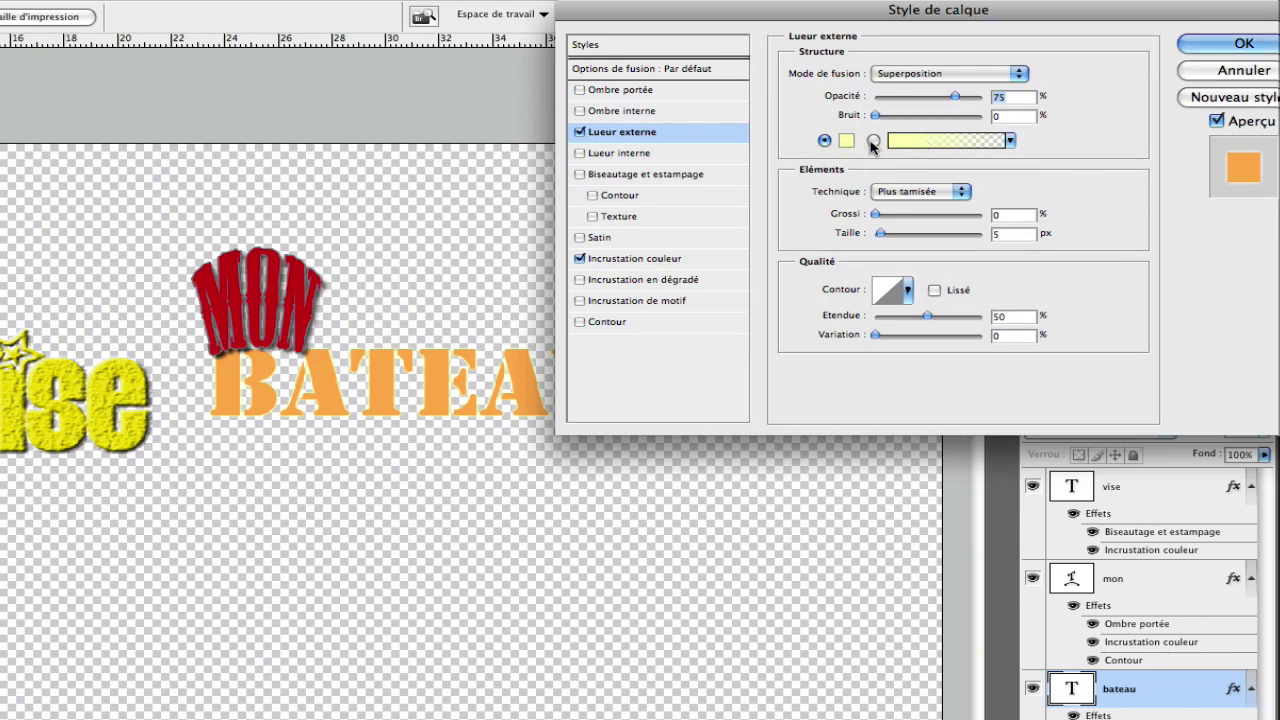
left_click(873, 141)
left_click_drag(881, 116, 896, 118)
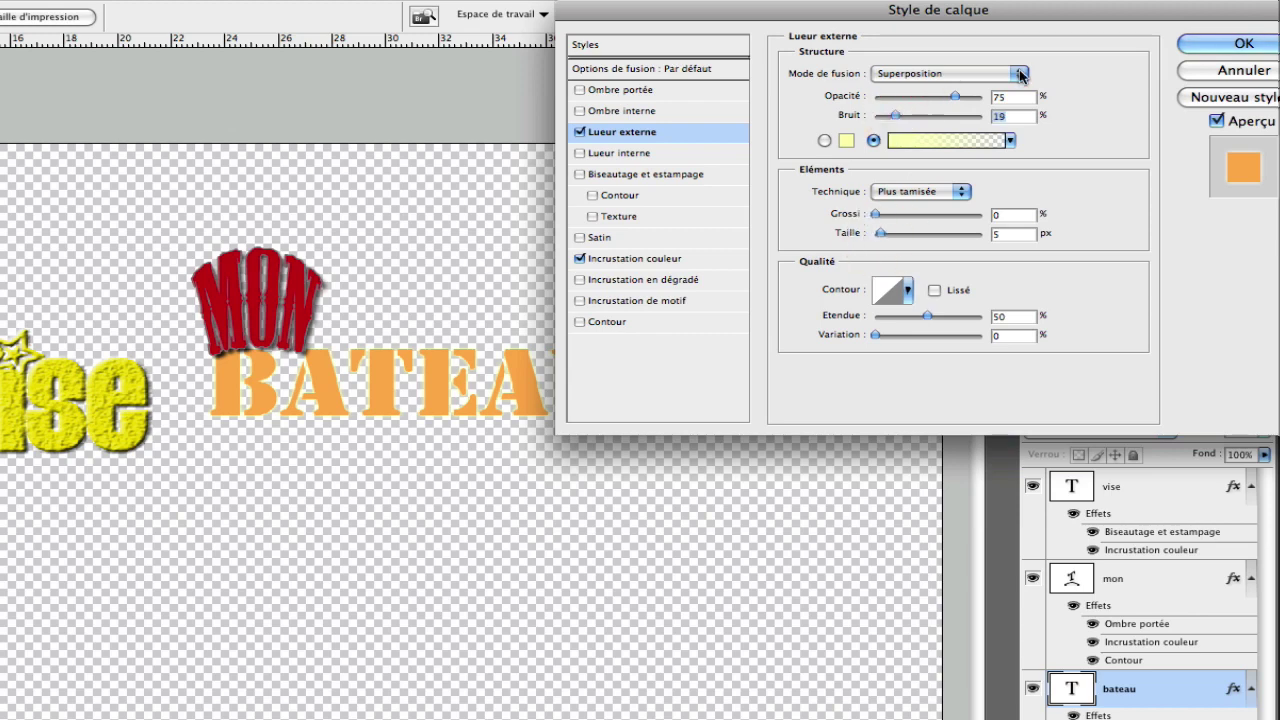
left_click_drag(966, 92, 985, 95)
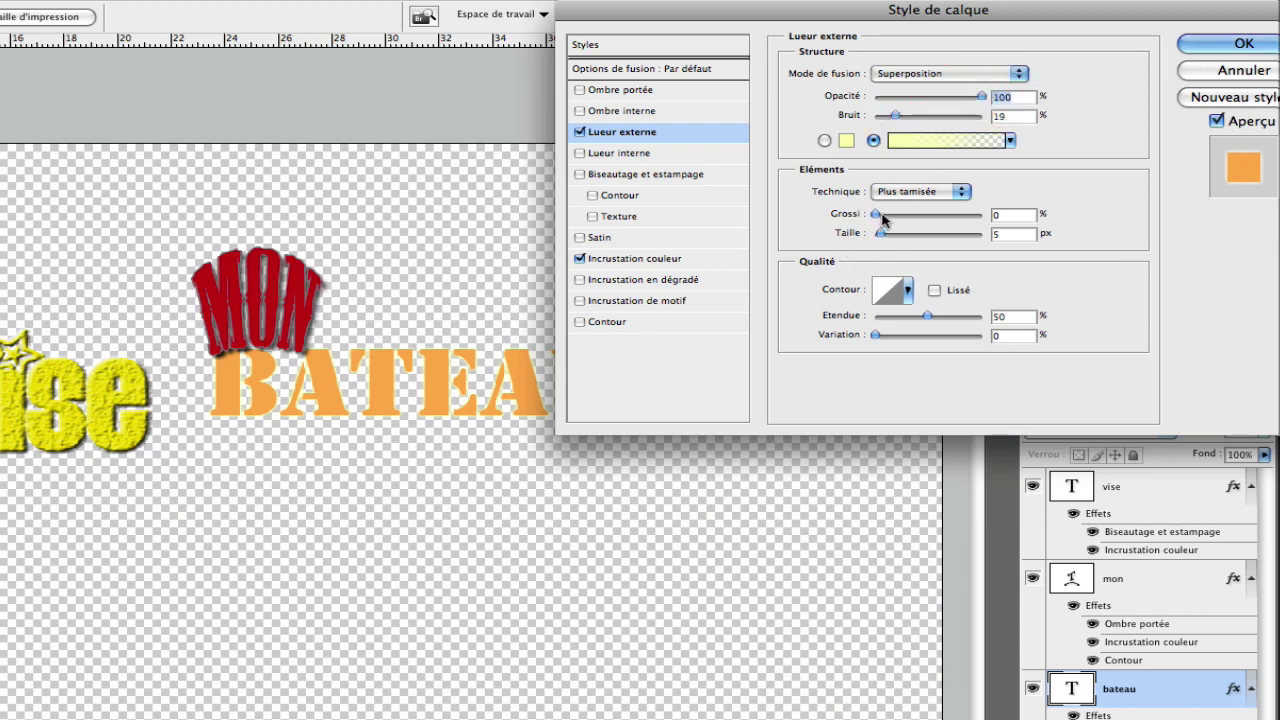
Set the outer glow's technique to Précise, with Grossi 55%, Taille 7 px and Etendue 57%.
left_click(959, 191)
left_click(928, 205)
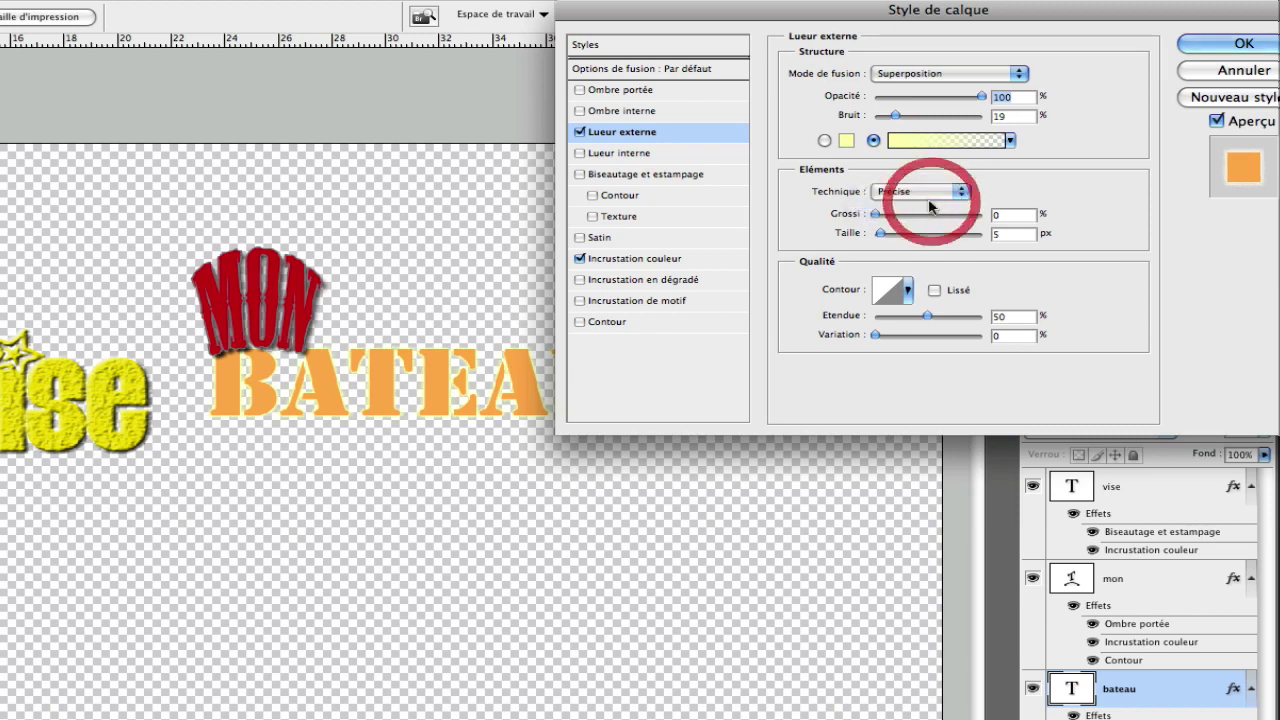
left_click_drag(931, 216, 882, 241)
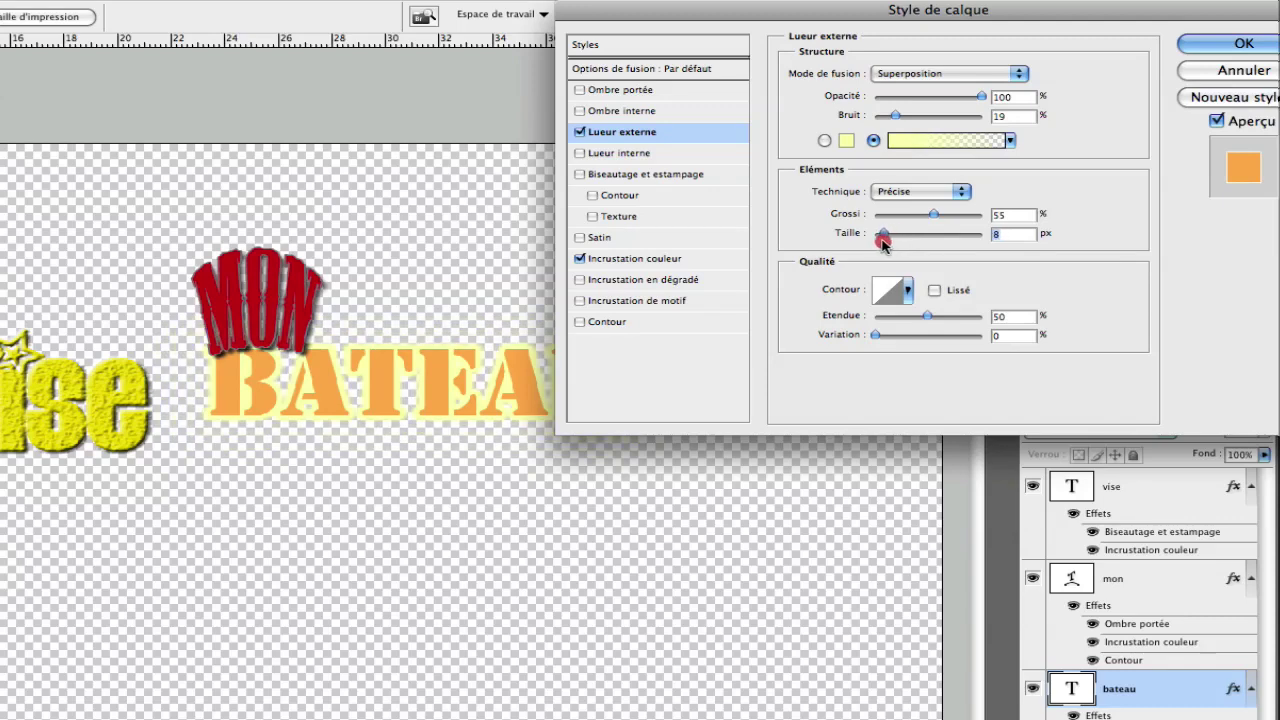
left_click_drag(927, 316, 935, 316)
Try several of the default gradient presets on the bateau layer's outer glow.
left_click(1010, 141)
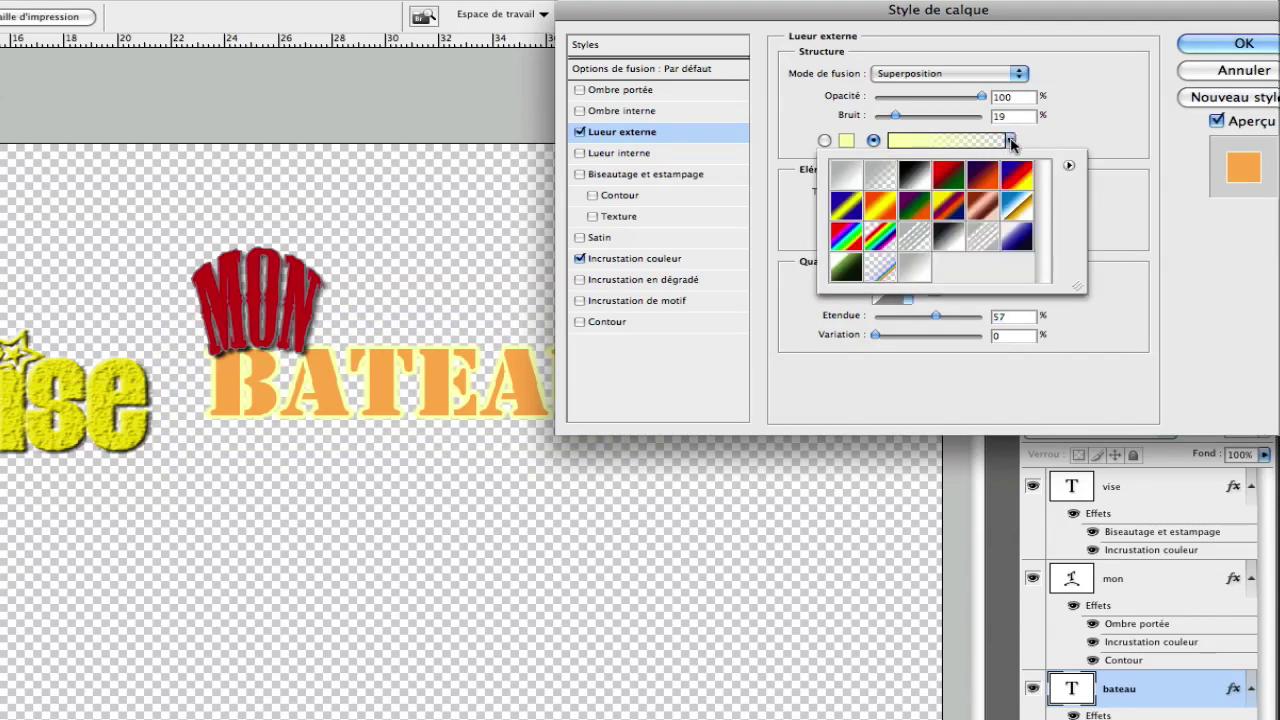
left_click(869, 240)
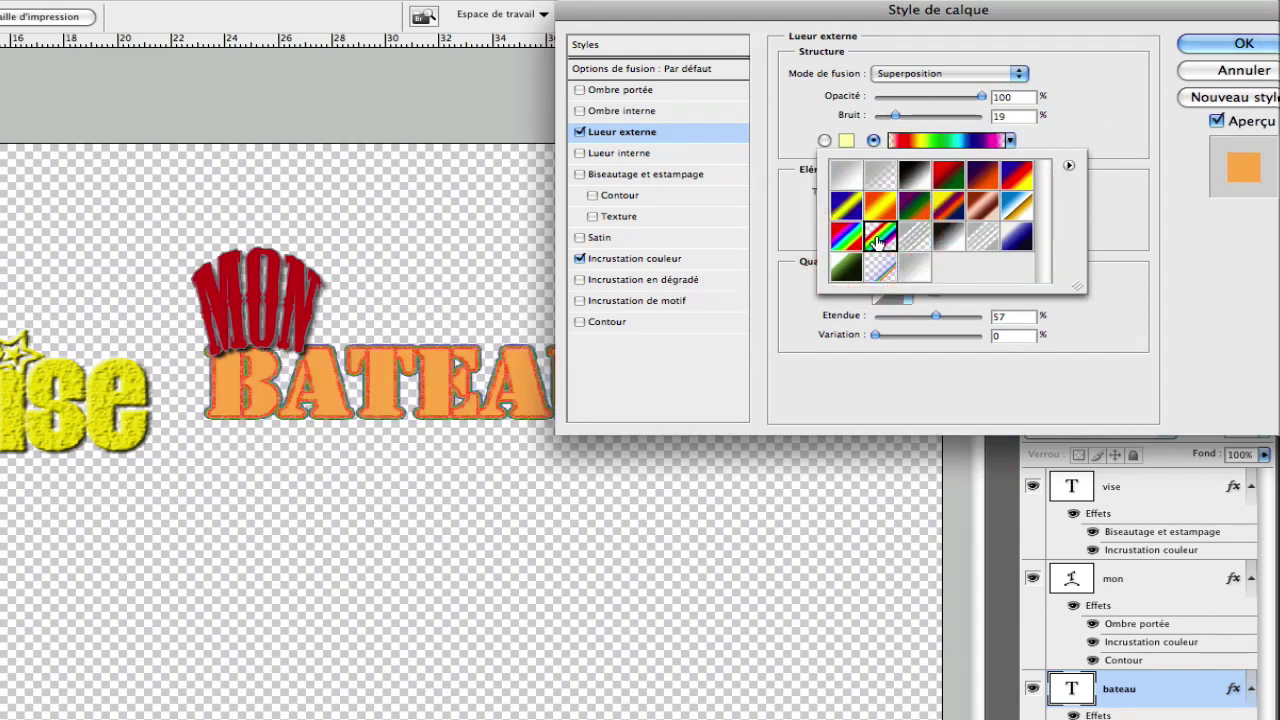
left_click(881, 208)
left_click(913, 205)
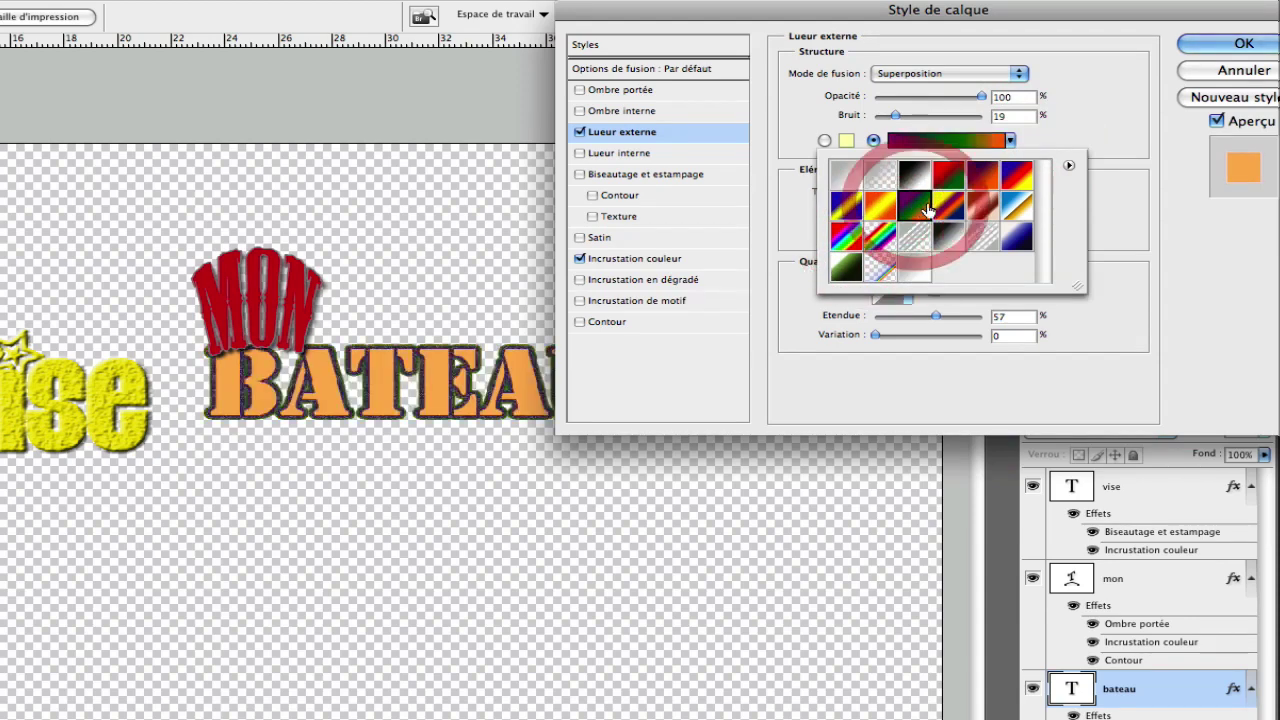
left_click(946, 210)
left_click(948, 240)
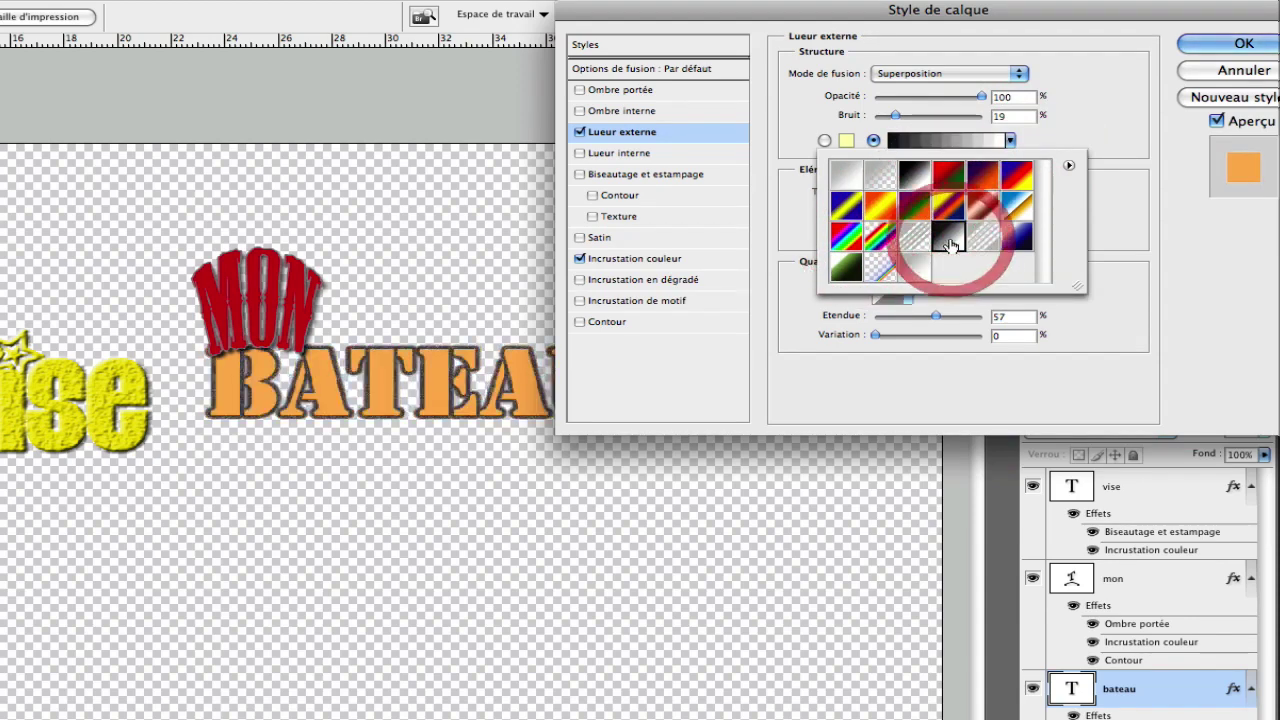
left_click(1017, 177)
Append the Pastels gradient set to the available outer glow gradients.
left_click(1069, 165)
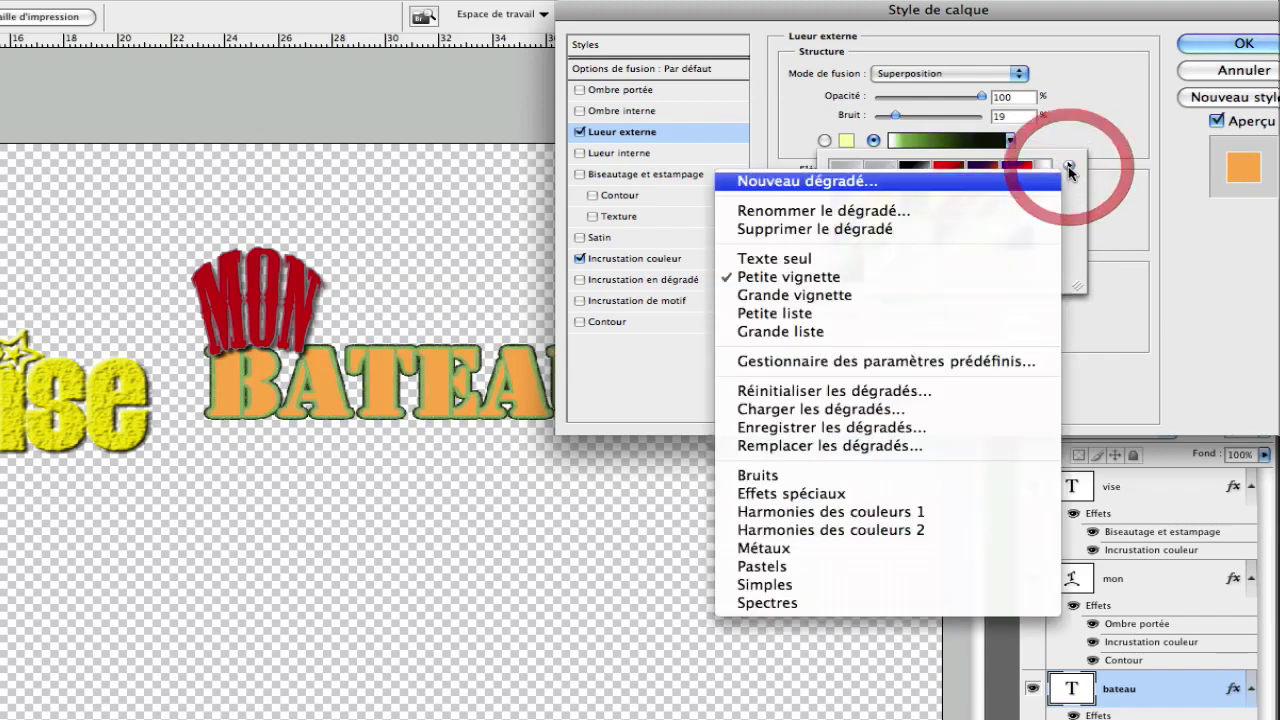
left_click(781, 567)
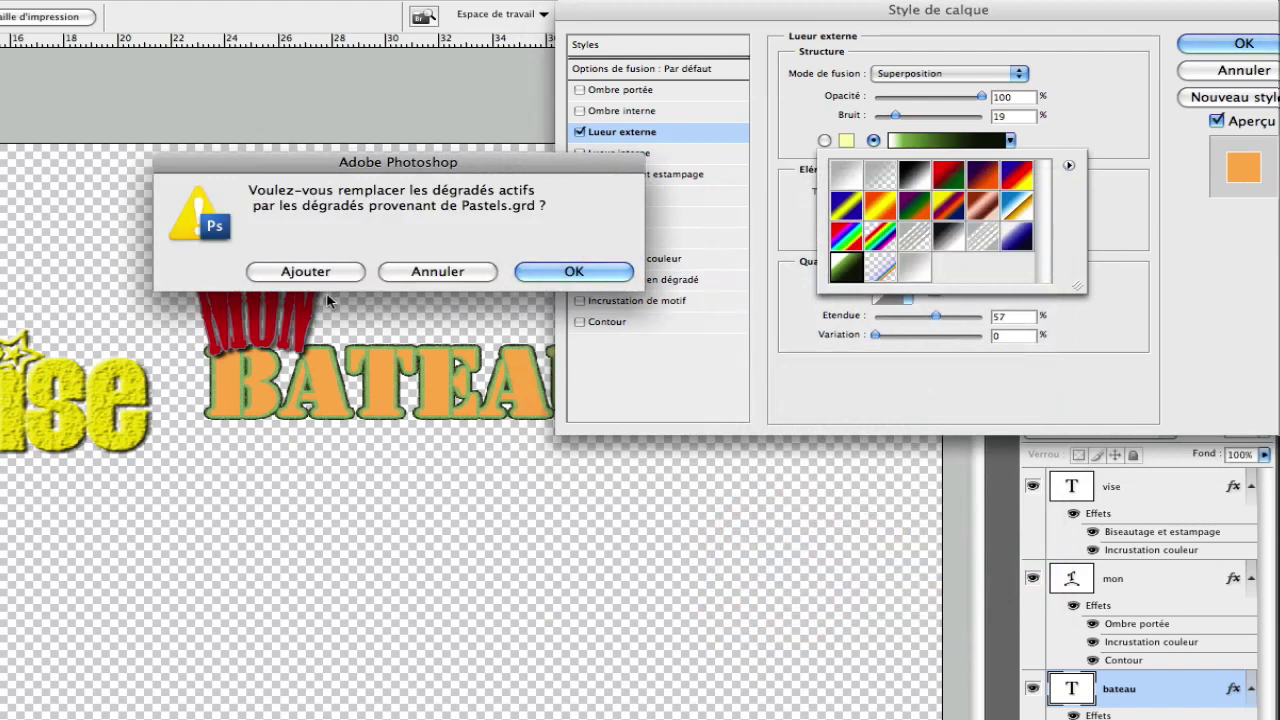
left_click(306, 272)
Try out the pastel gradients on the outer glow and choose the green, purple and blue one.
left_click(946, 270)
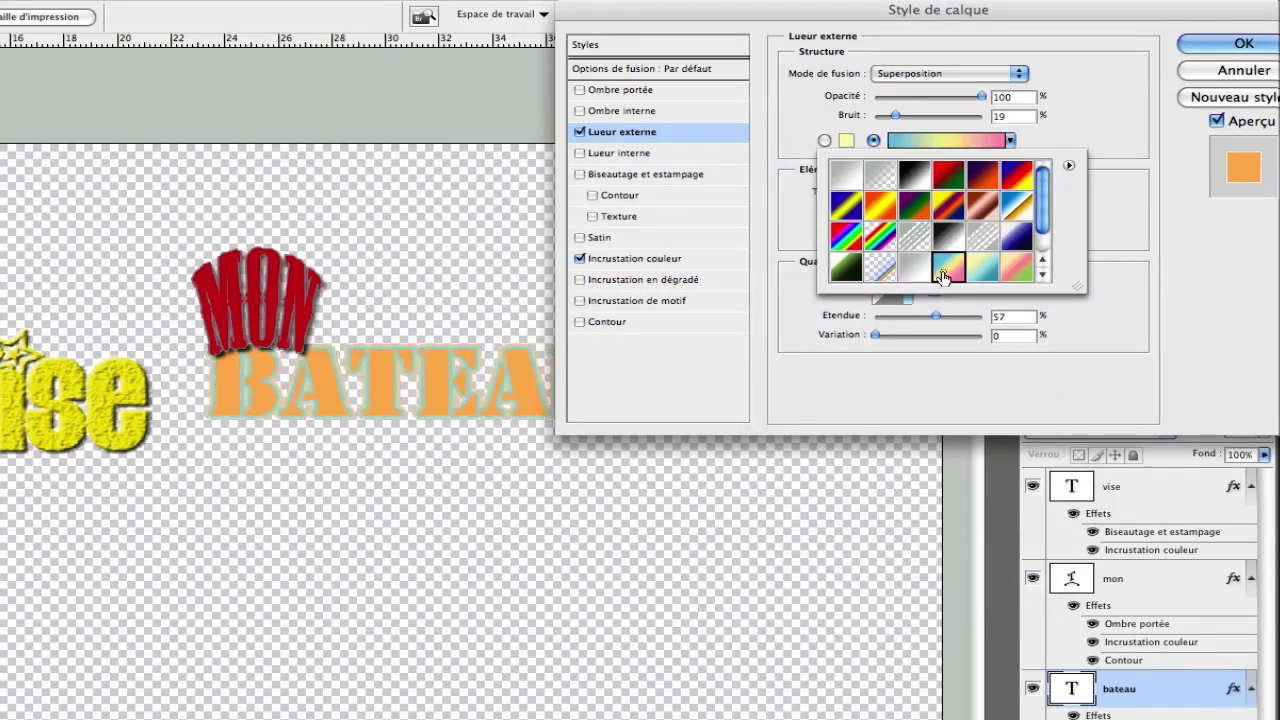
left_click(1042, 274)
left_click(958, 268)
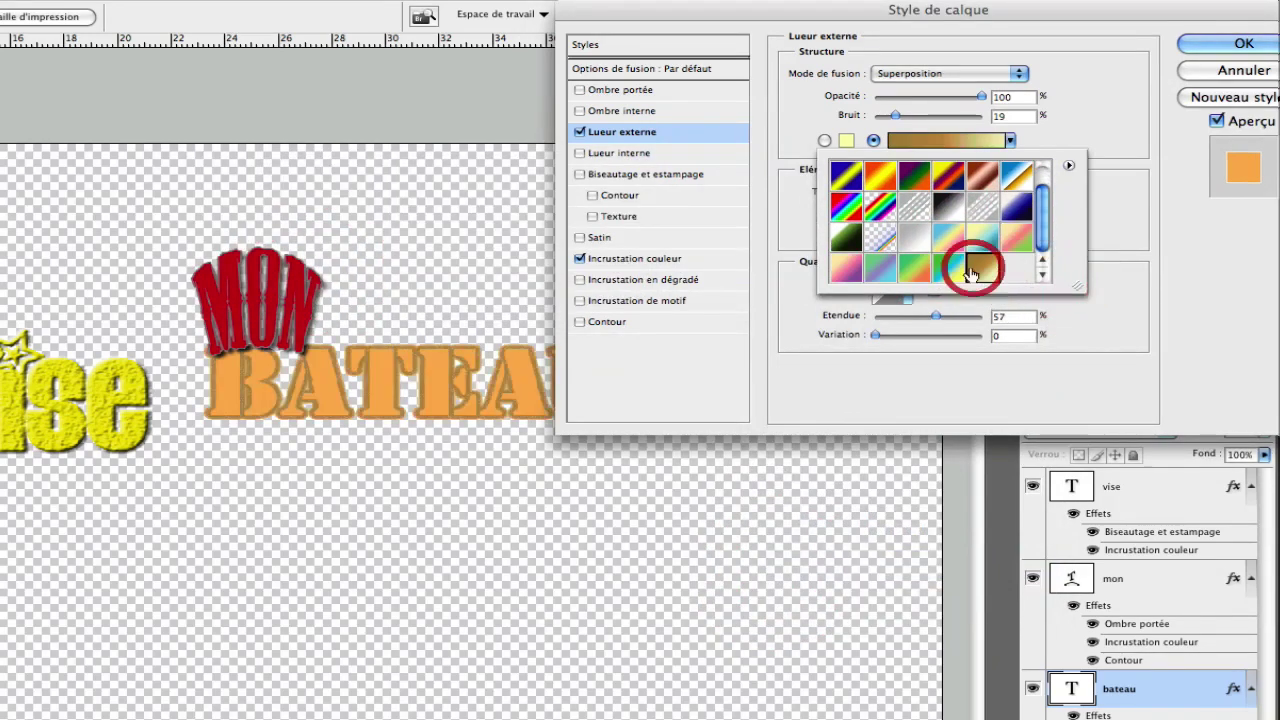
left_click(922, 266)
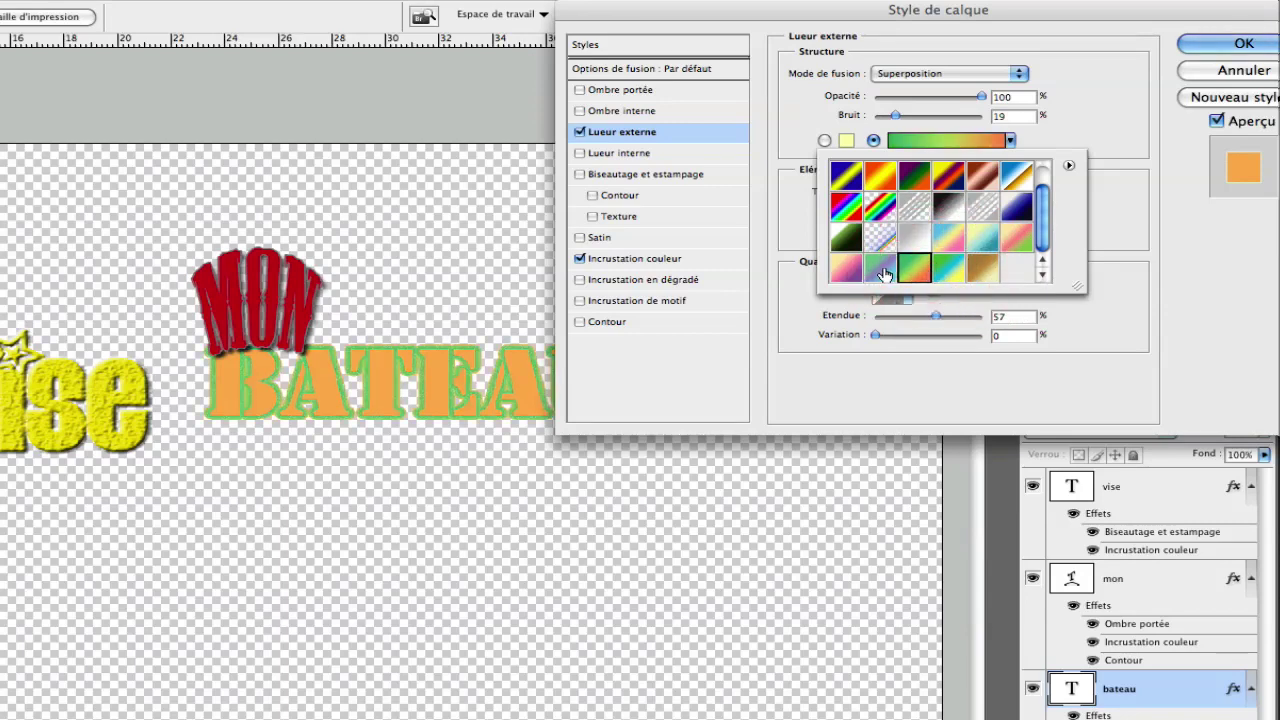
left_click(884, 272)
left_click(849, 270)
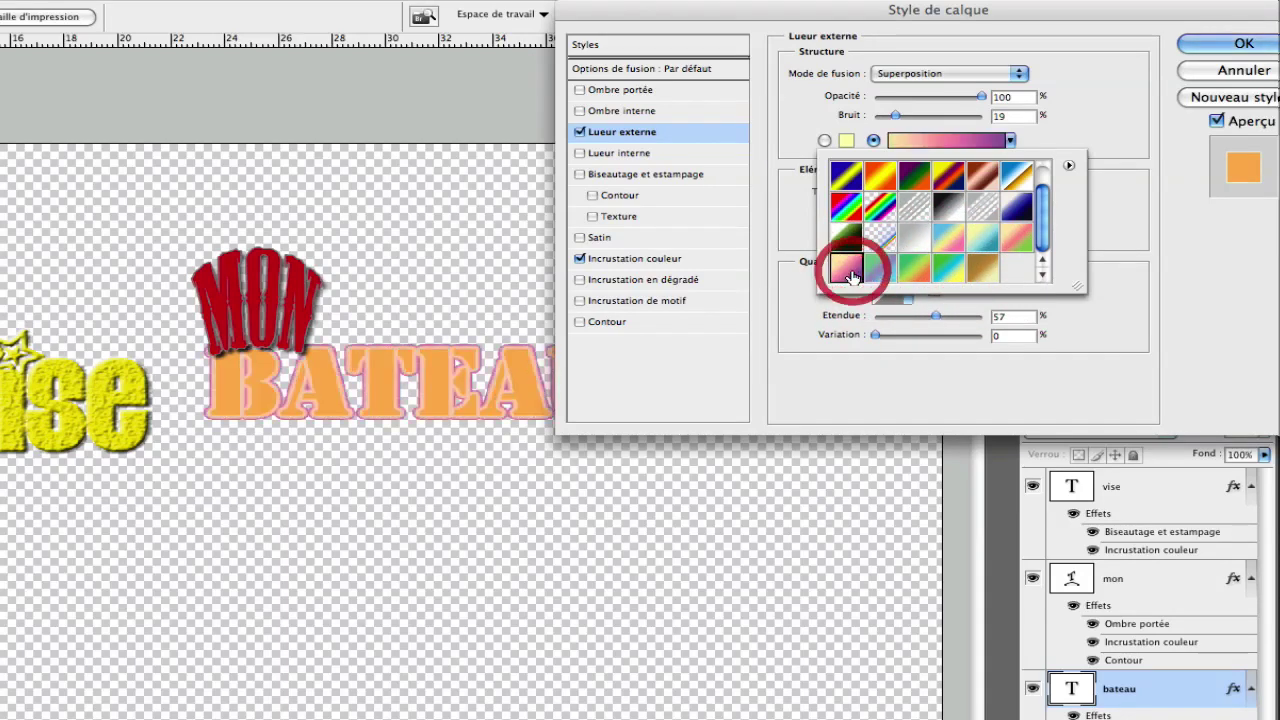
left_click(880, 267)
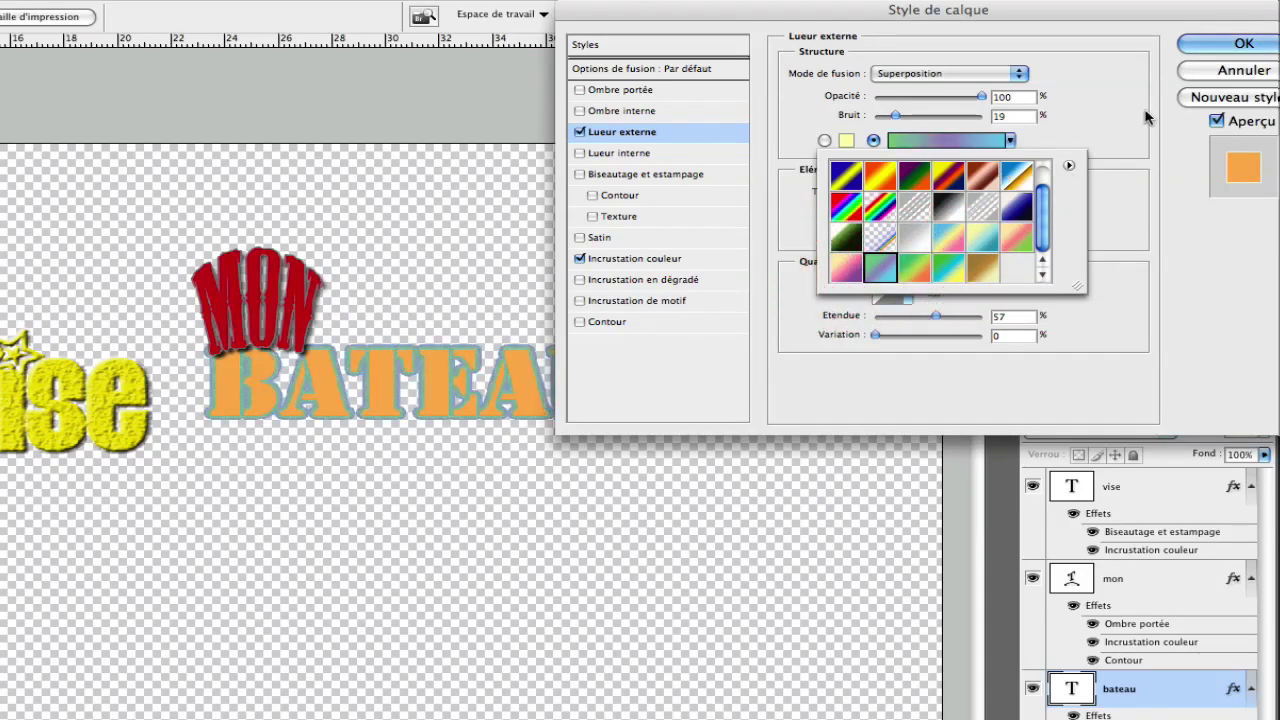
left_click(1100, 93)
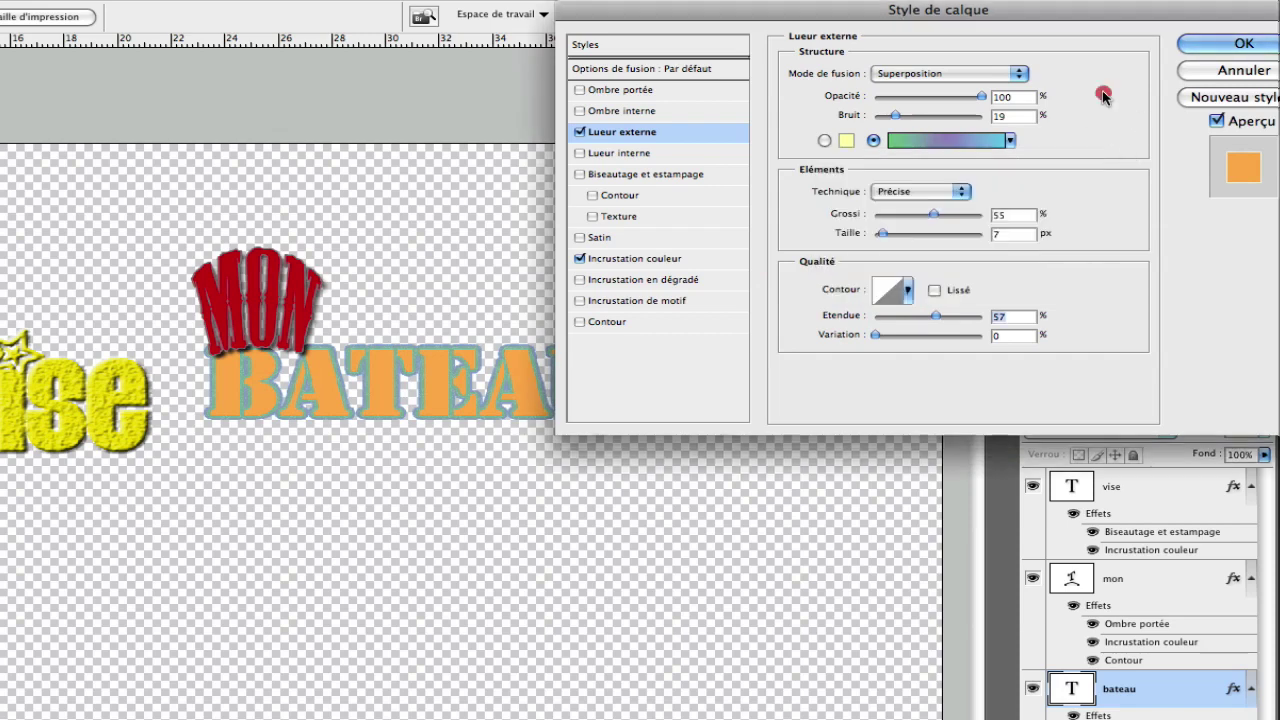
Change the bateau layer's color overlay to turquoise (#66f3e1).
left_click(637, 259)
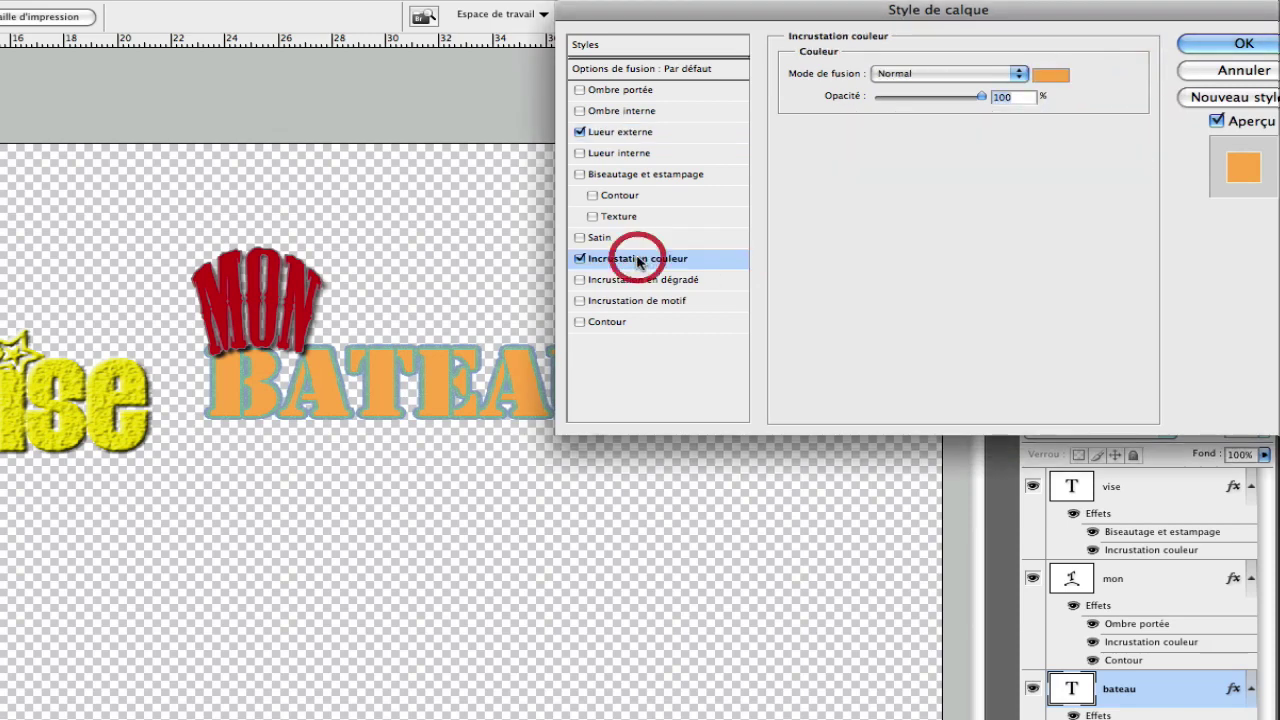
left_click(1040, 78)
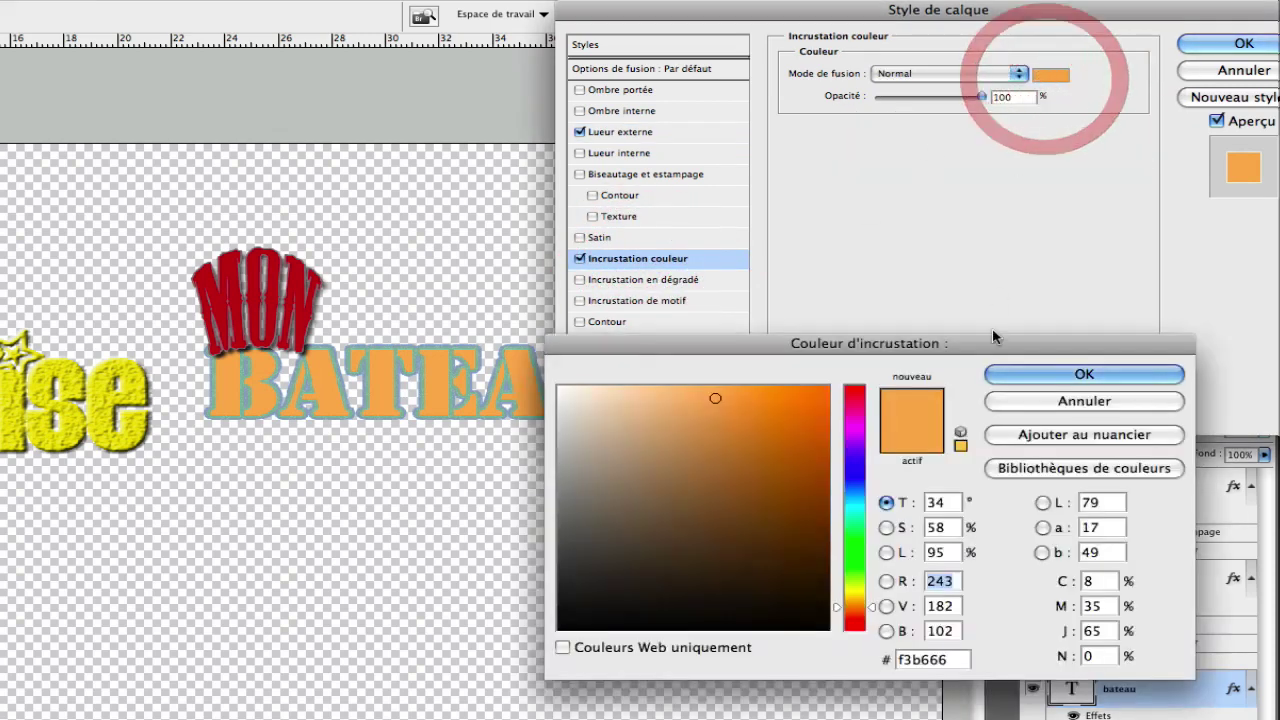
left_click(853, 462)
left_click_drag(853, 487, 851, 513)
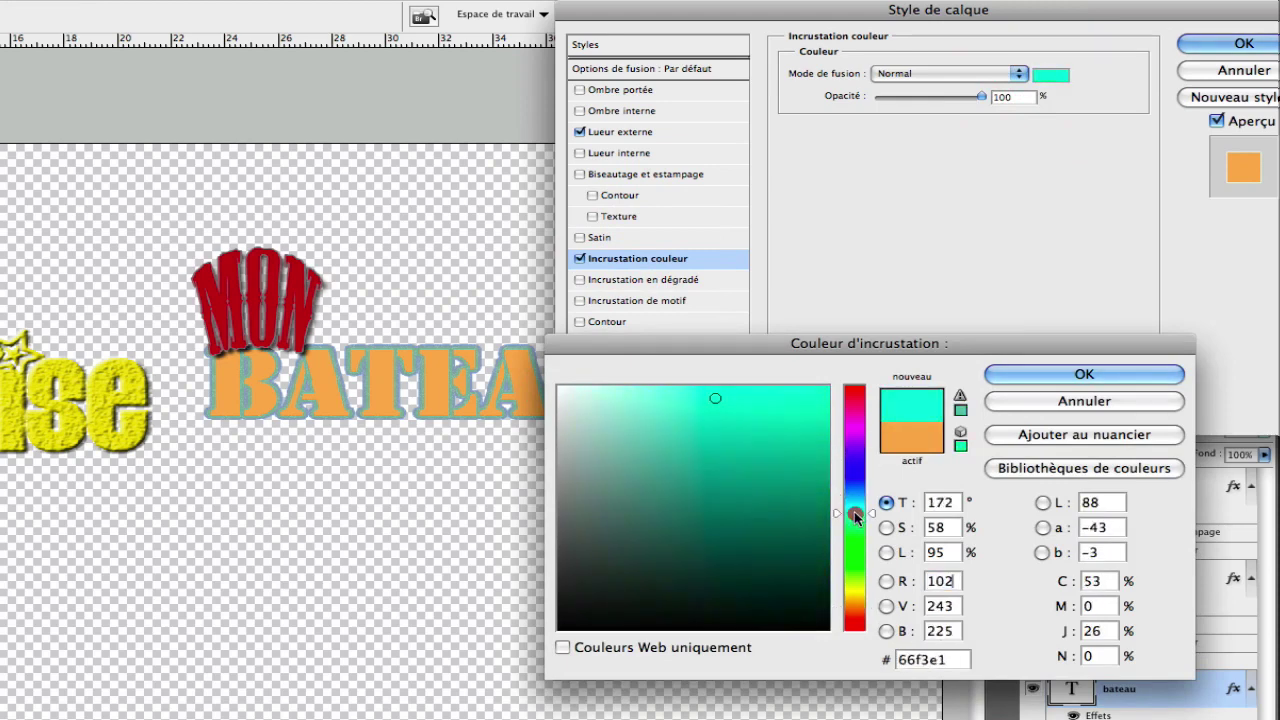
left_click(1073, 373)
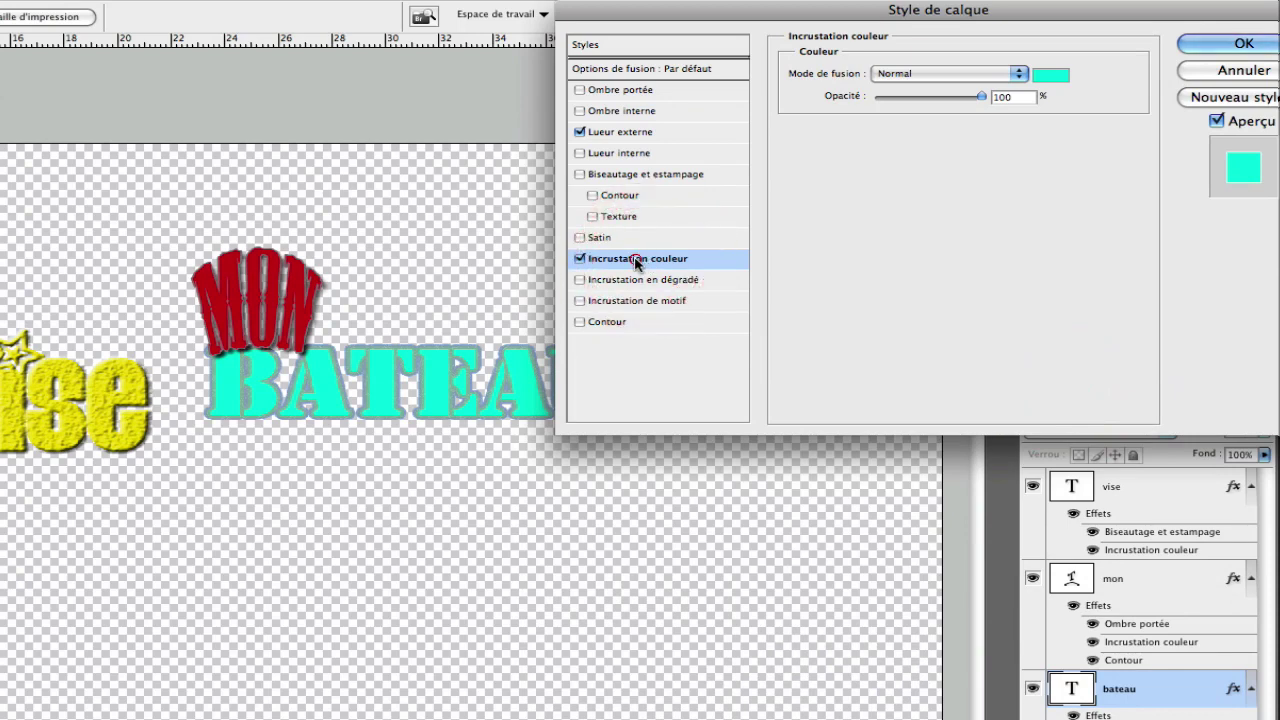
Set the bateau color overlay to a bright, fully saturated yellow and apply the layer style.
left_click(1050, 74)
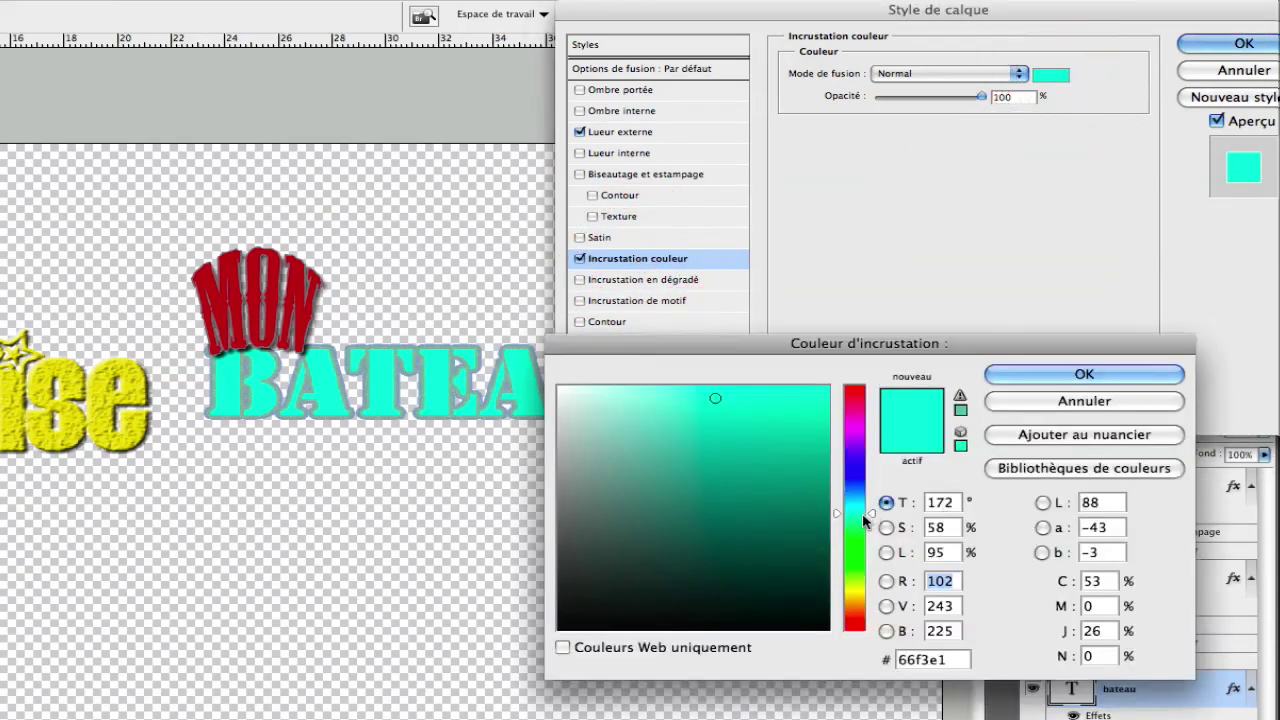
left_click_drag(862, 514, 849, 594)
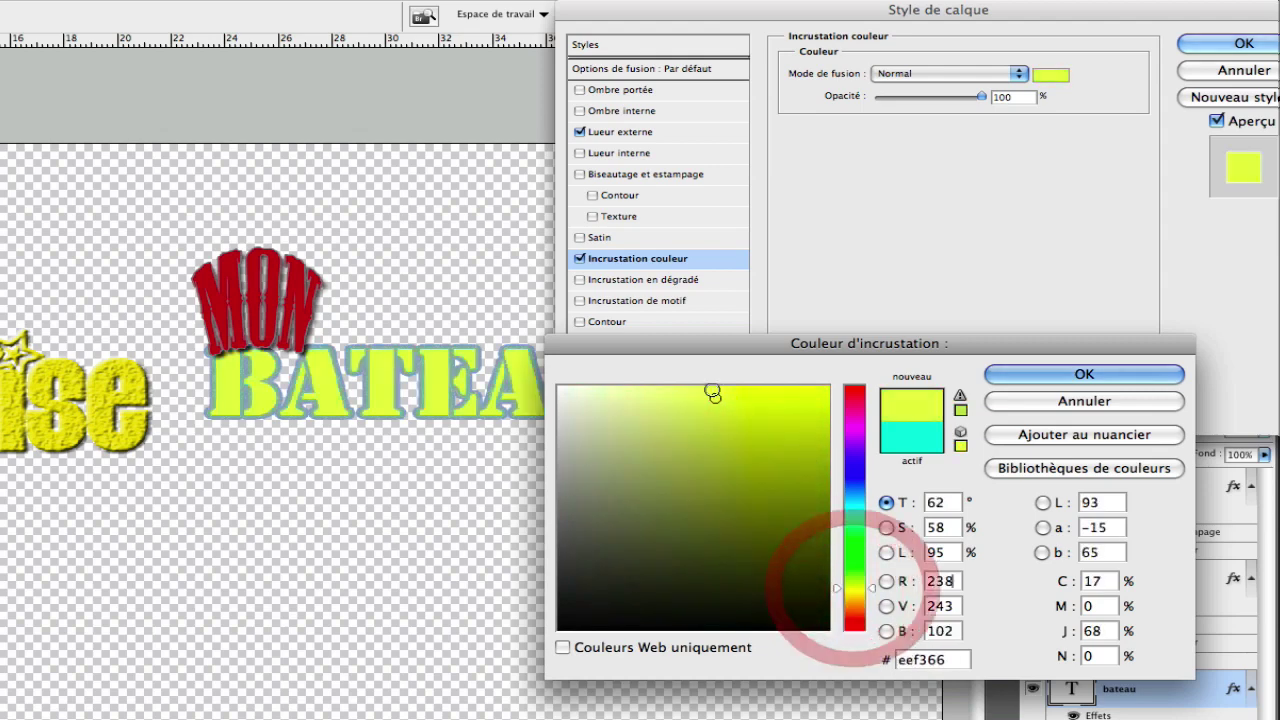
left_click_drag(717, 400, 829, 383)
left_click(1026, 373)
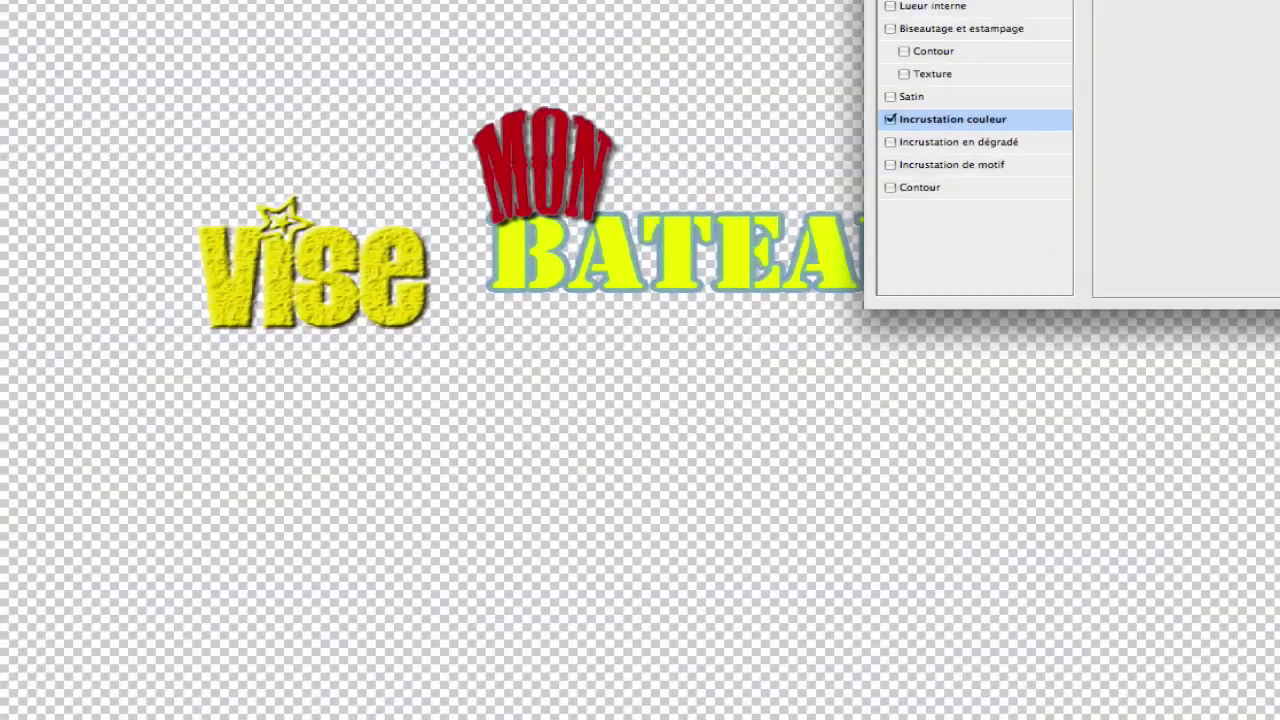
key("Return")
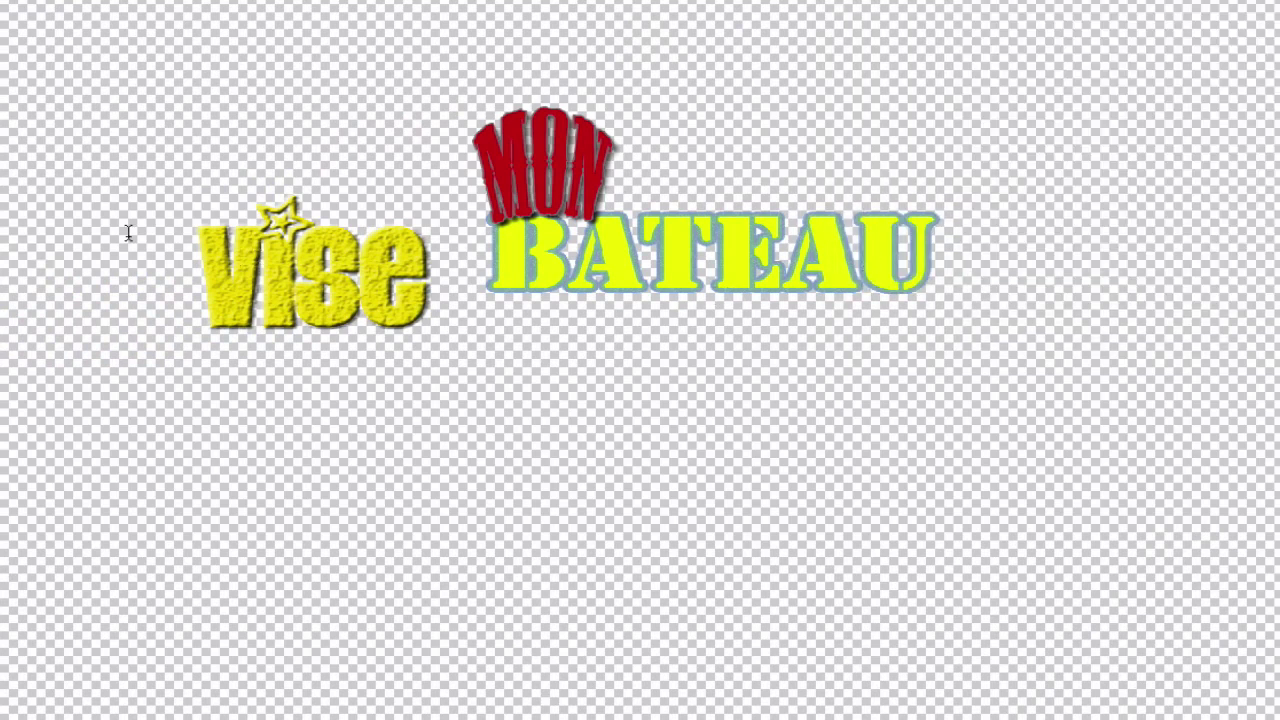
Enlarge the bateau text to about 221 pt with Free Transform and place it below the word mon.
key("ctrl+t")
left_click_drag(660, 283, 606, 363)
key("Return")
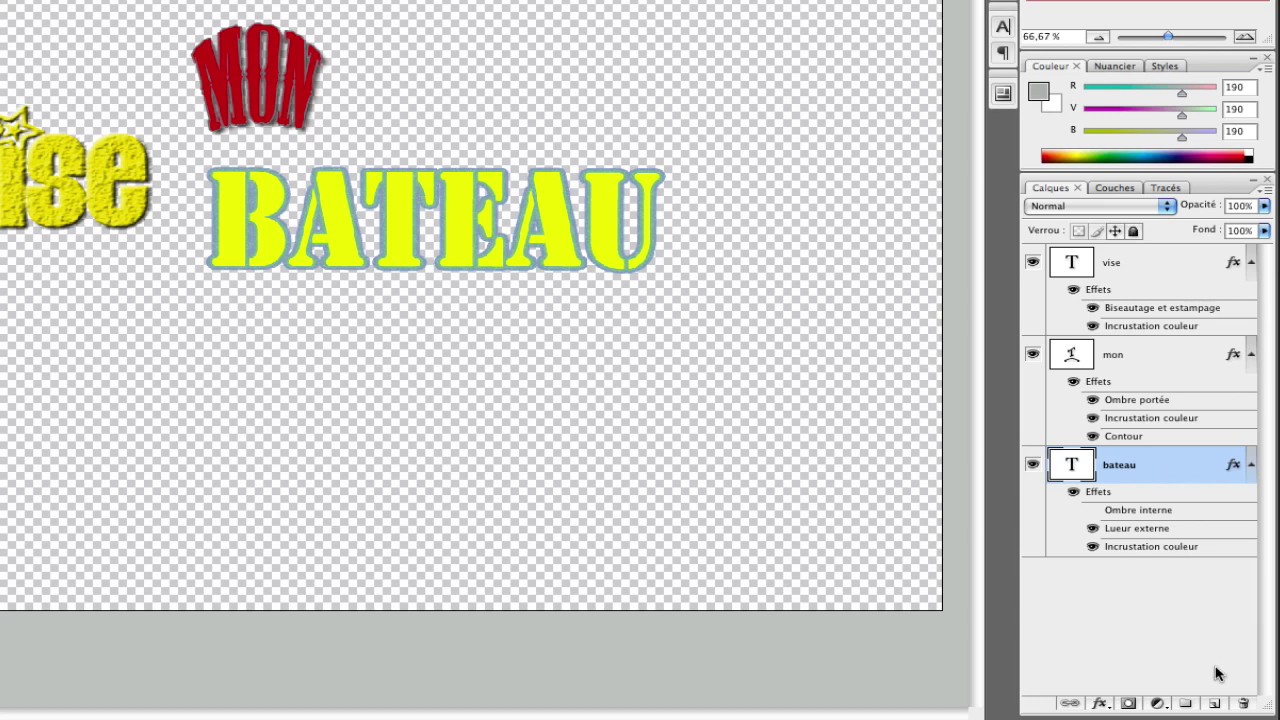
Create an empty layer beneath bateau and merge it with the bateau text layer into one pixel layer.
left_click(1215, 705)
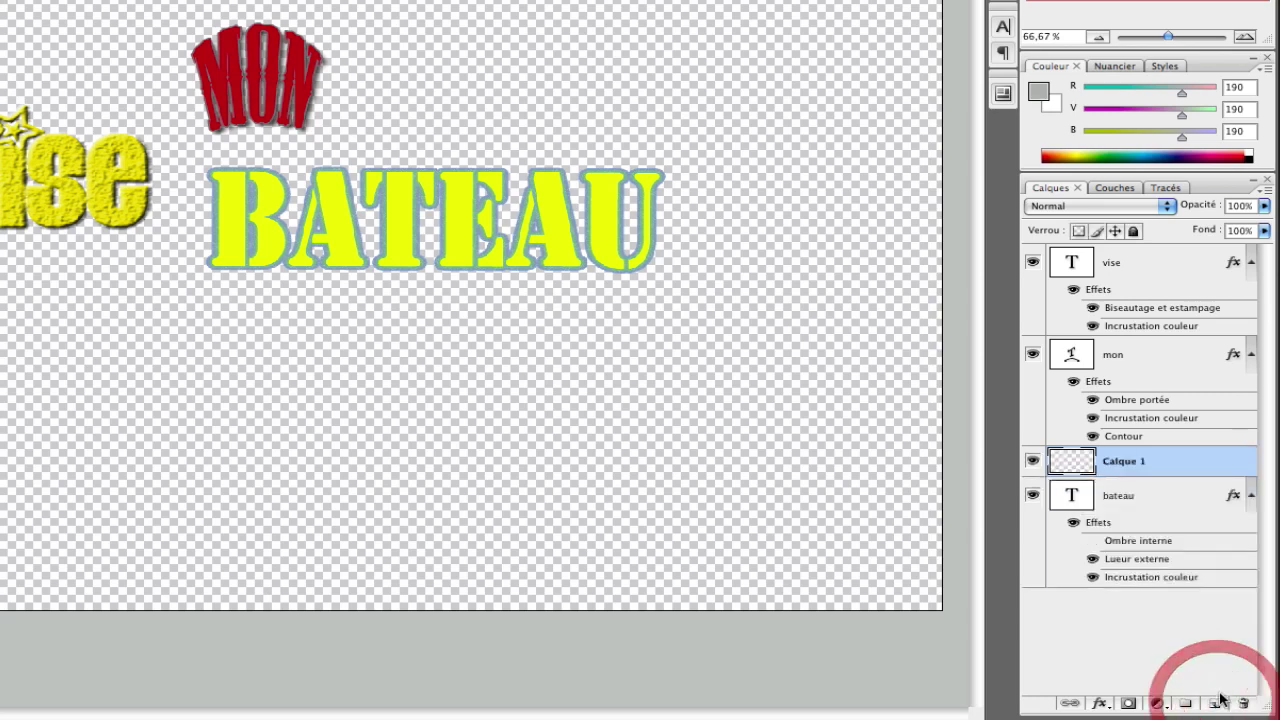
left_click_drag(1137, 463, 1143, 616)
left_click(1131, 487)
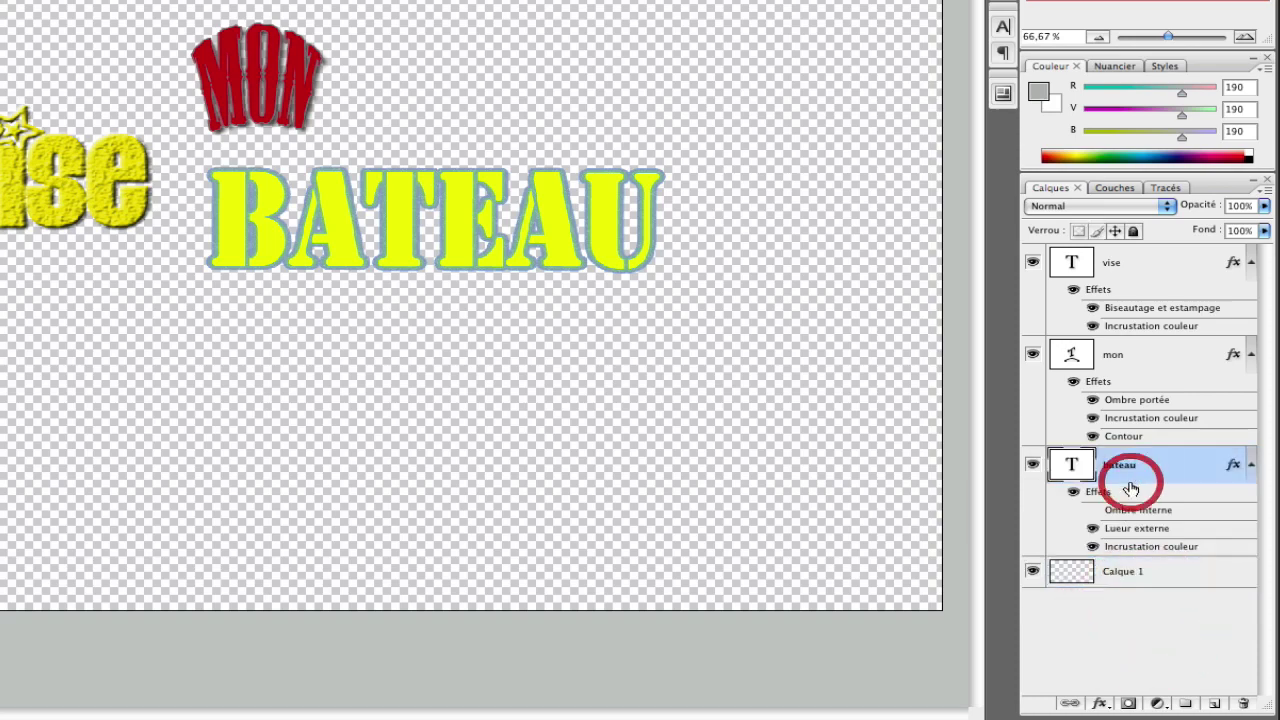
left_click(1143, 584, "shift")
key("super+z")
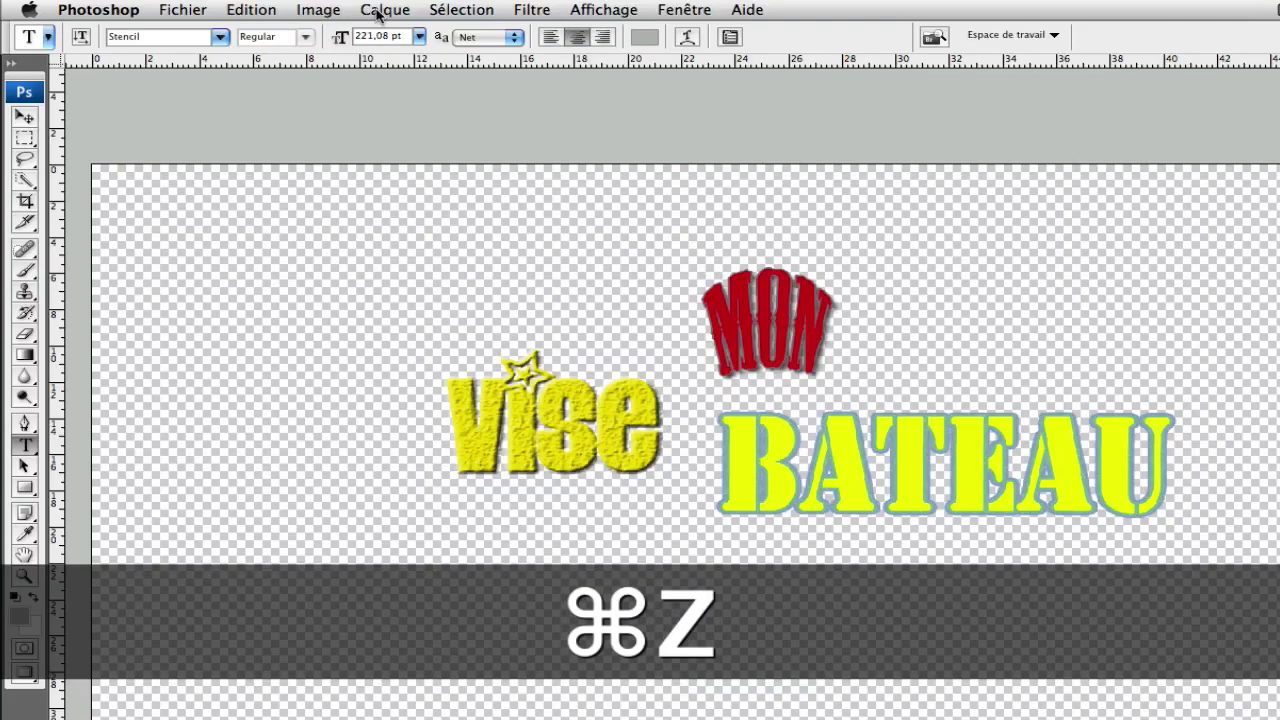
left_click(383, 10)
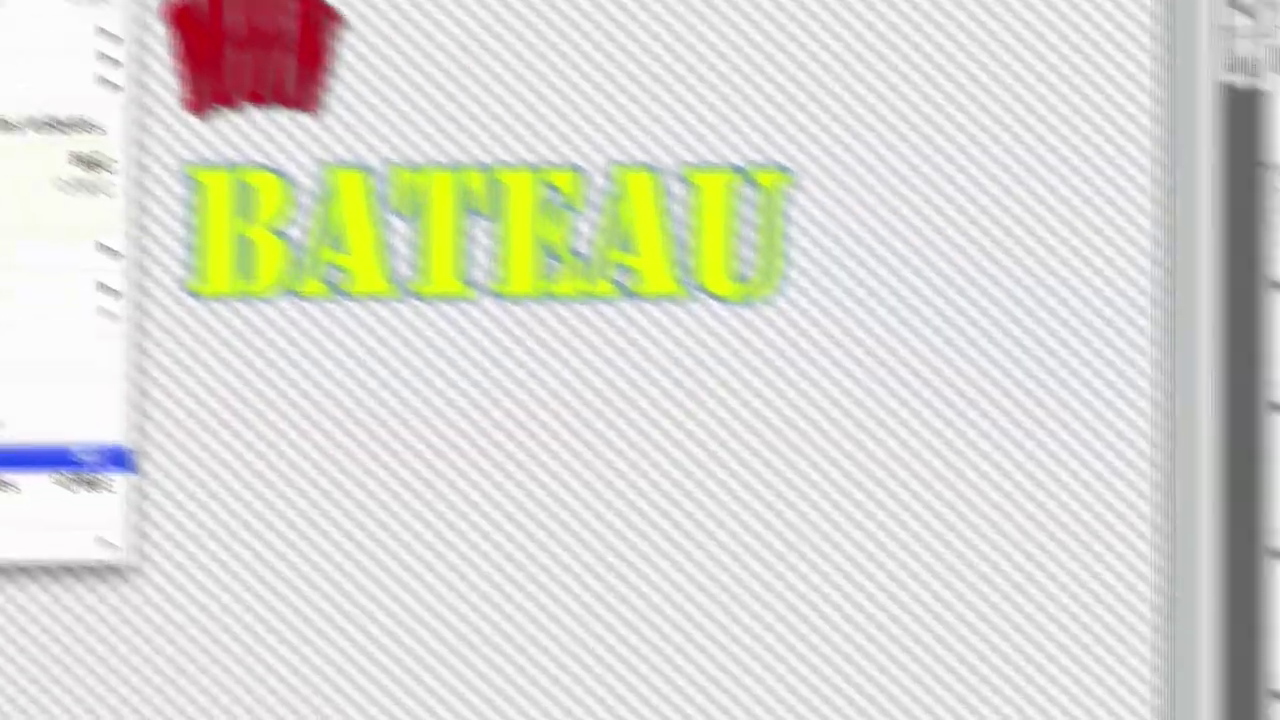
left_click(70, 459)
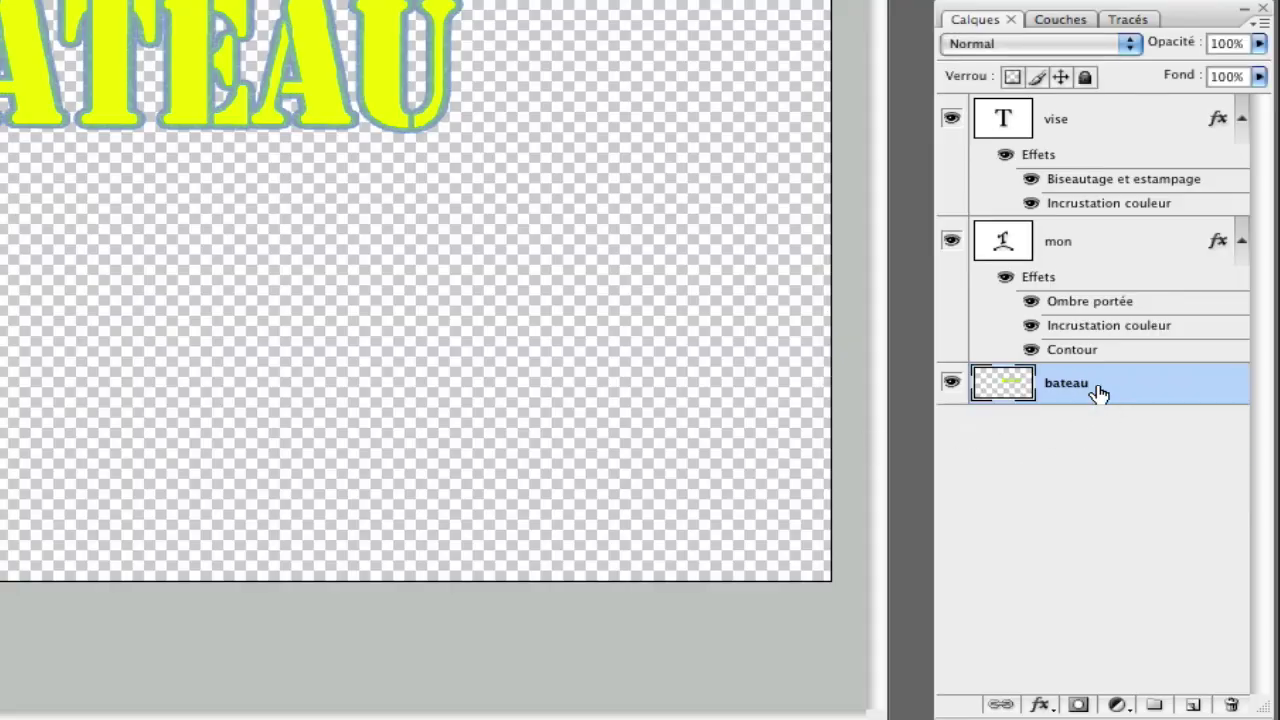
Examine the layer style options of the merged bateau layer.
double_click(1098, 392)
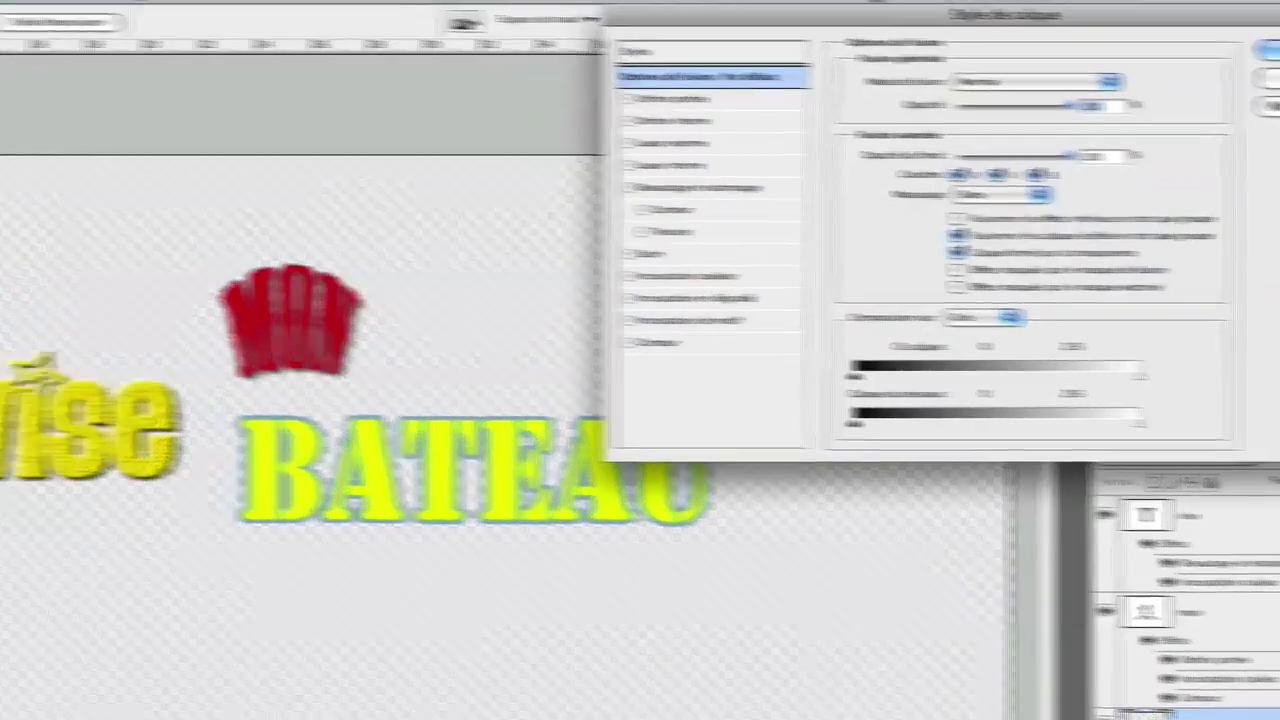
left_click(1243, 46)
Skew the bateau layer by pulling its lower-right corner down to about 189.3% height and 13° vertical skew, then apply the transform.
left_click(185, 15)
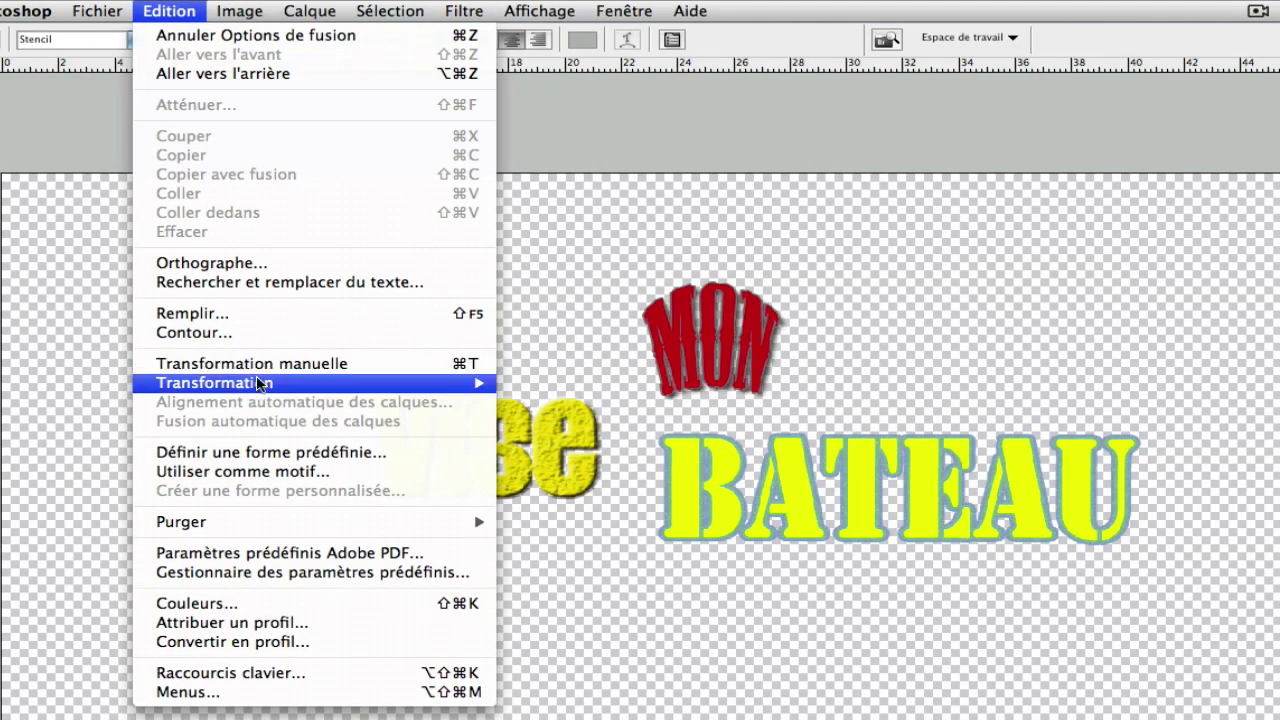
mouse_move(258, 384)
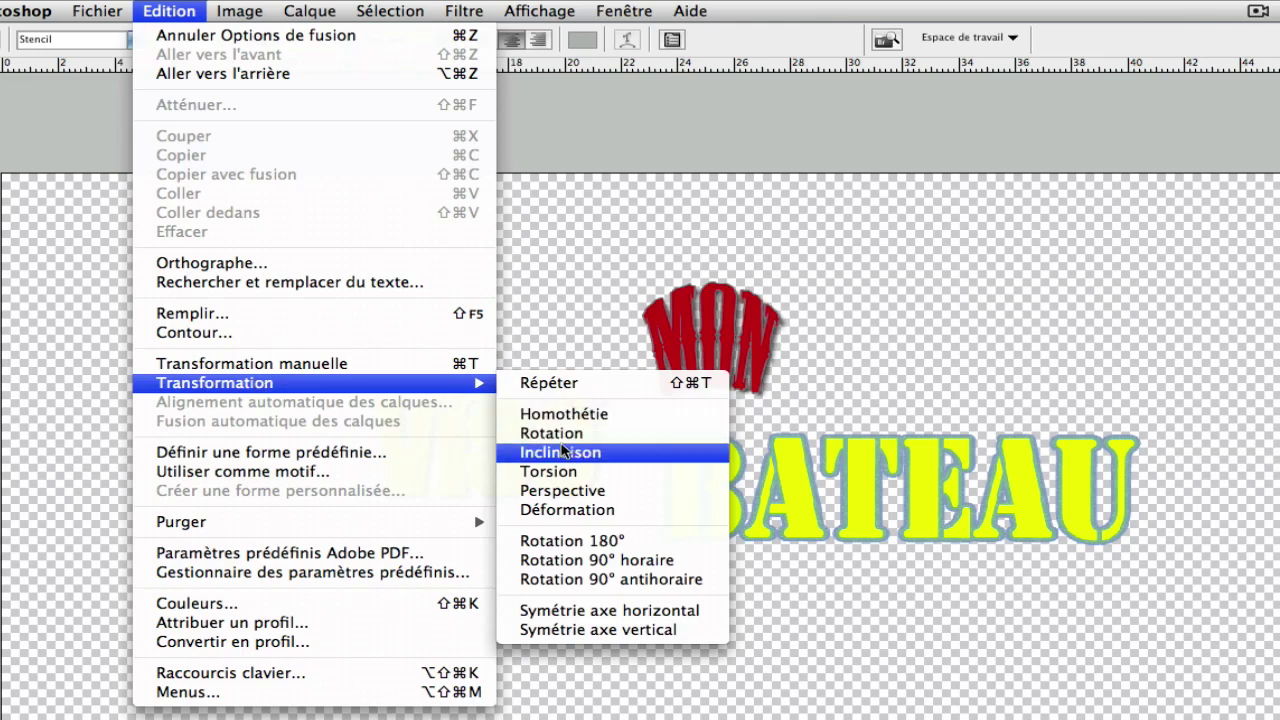
left_click(560, 452)
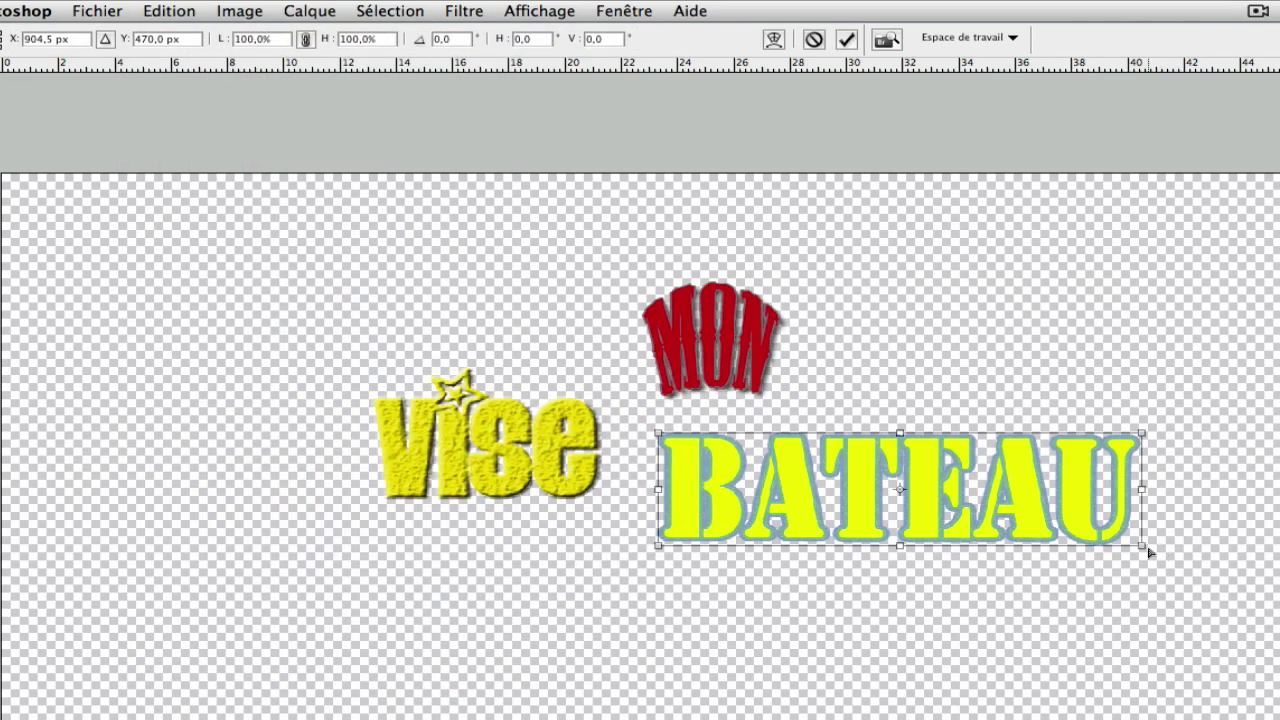
left_click_drag(1143, 549, 1166, 648)
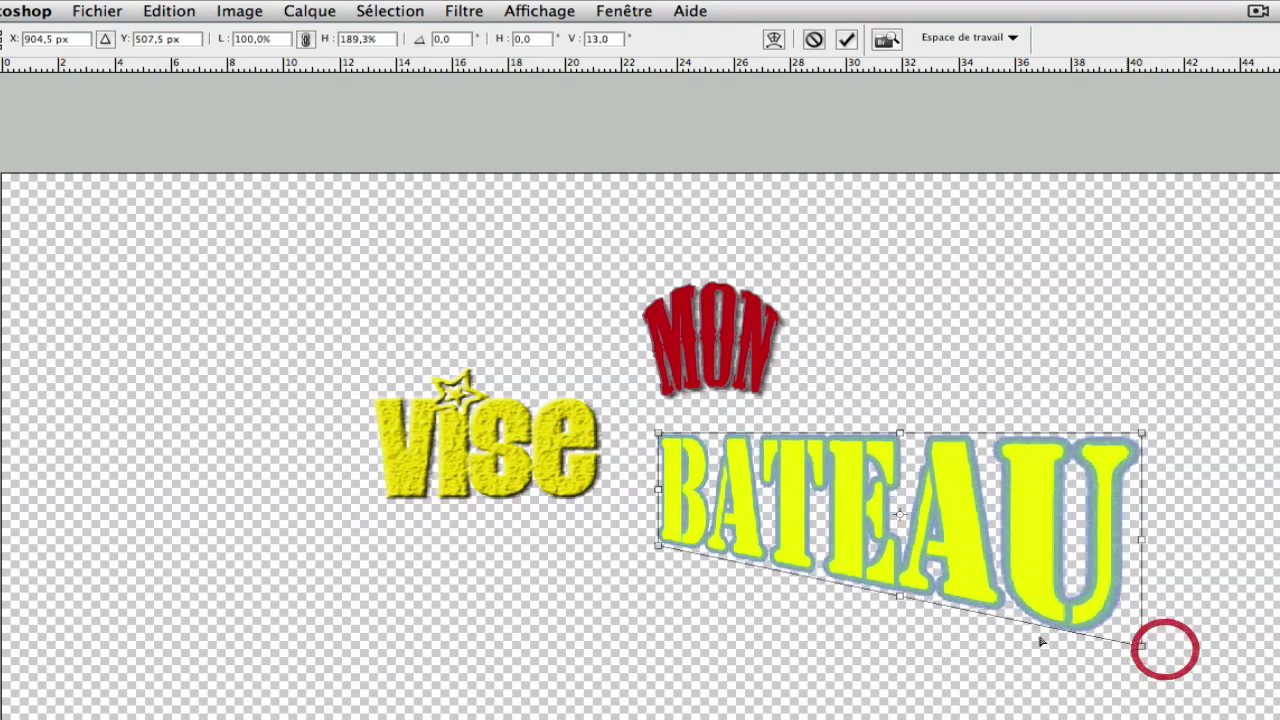
key("Return")
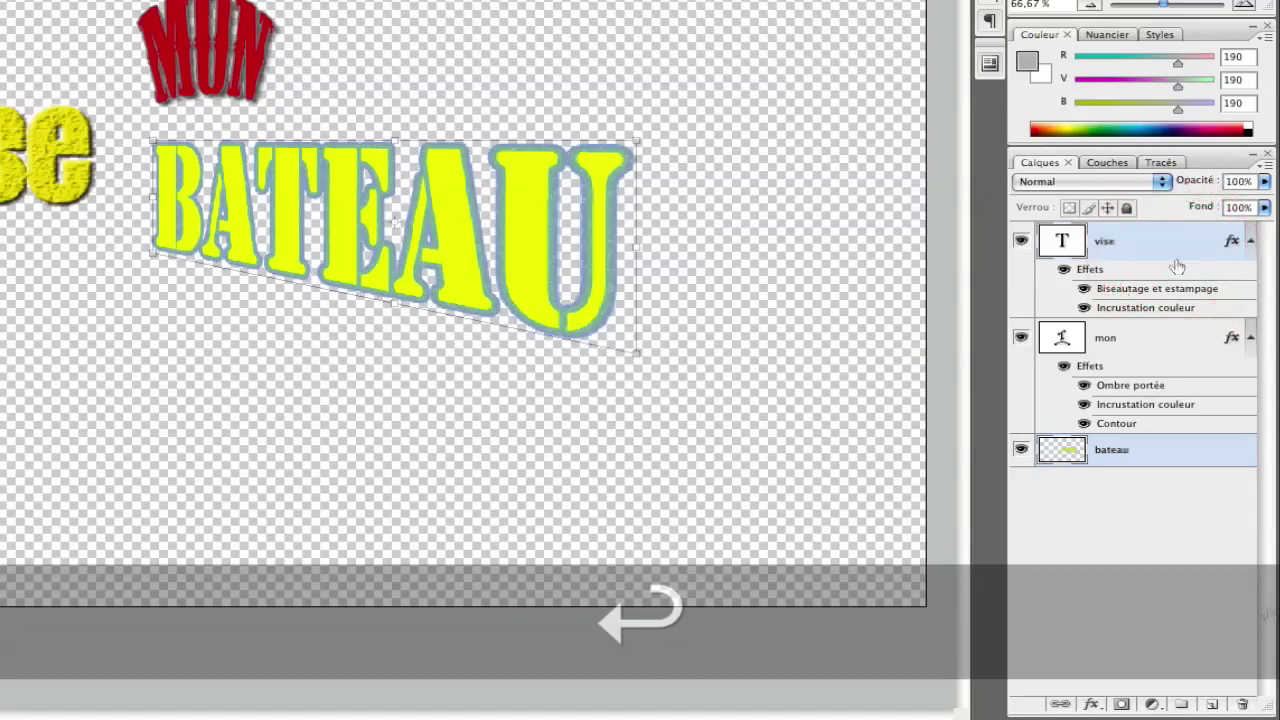
Select the vise text layer and create a new empty layer above it.
left_click(1178, 265)
left_click(1229, 674)
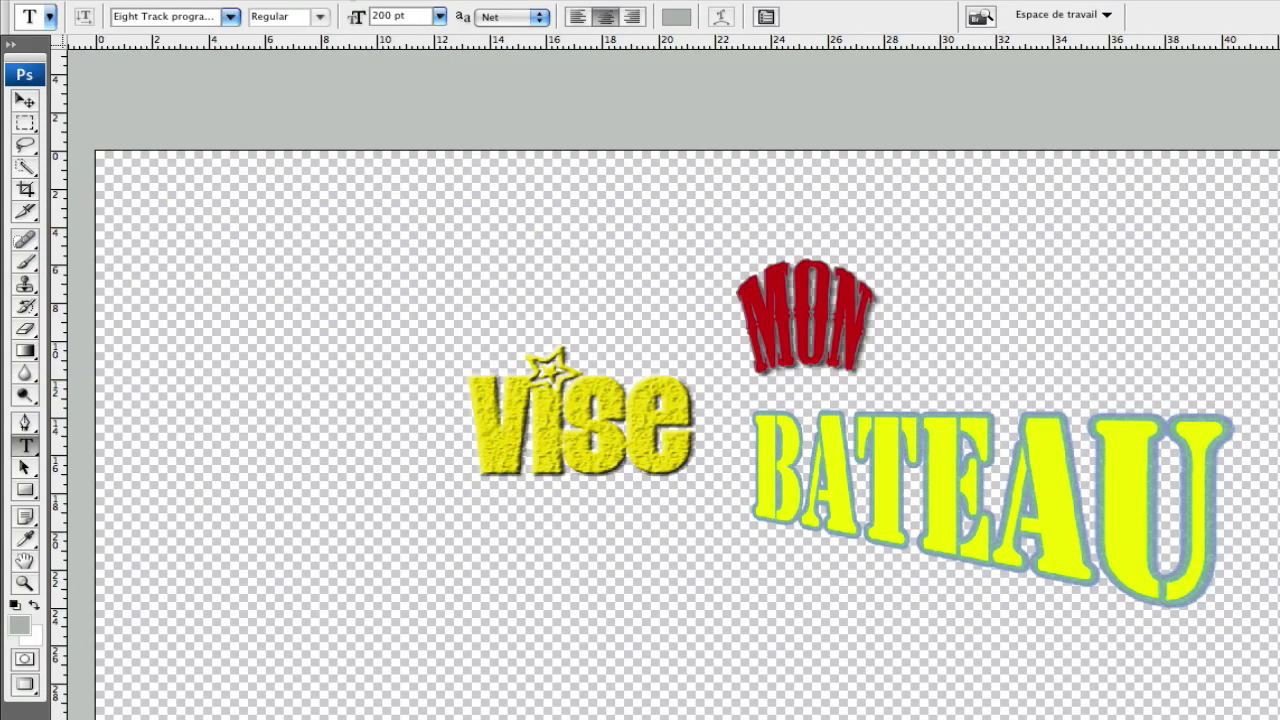
left_click(400, 0)
mouse_move(440, 12)
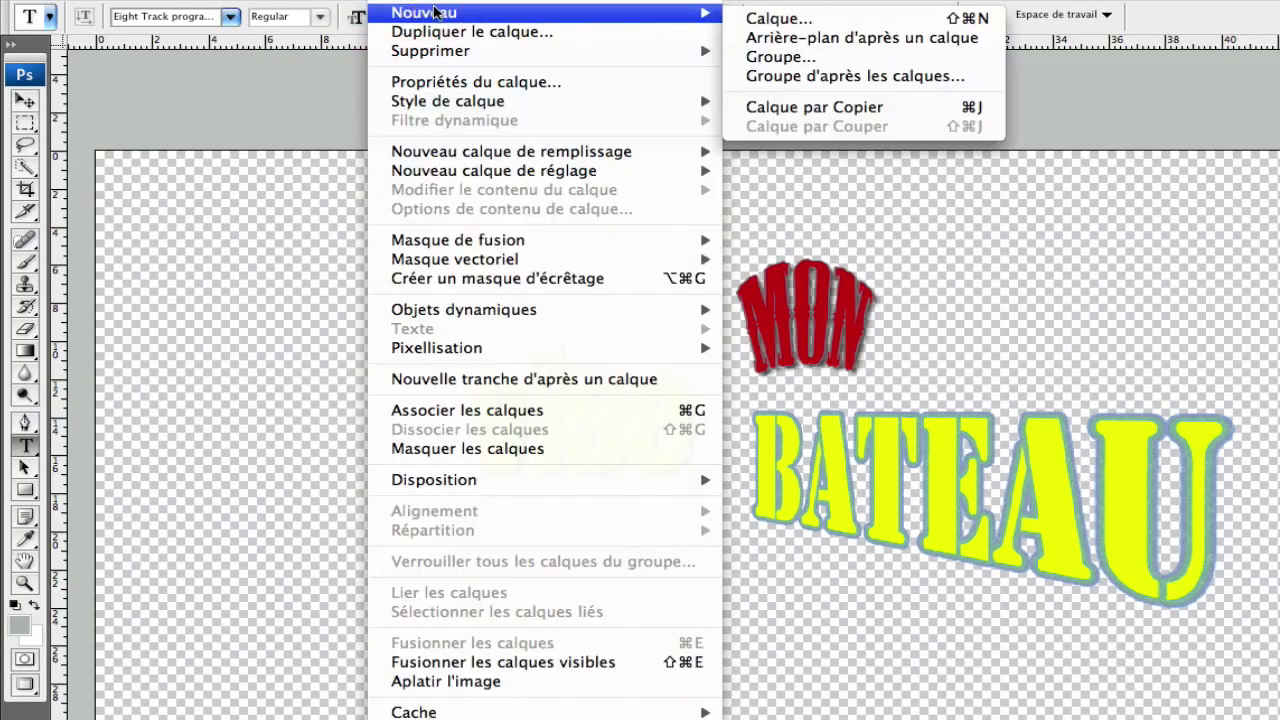
left_click(818, 19)
left_click(1213, 329)
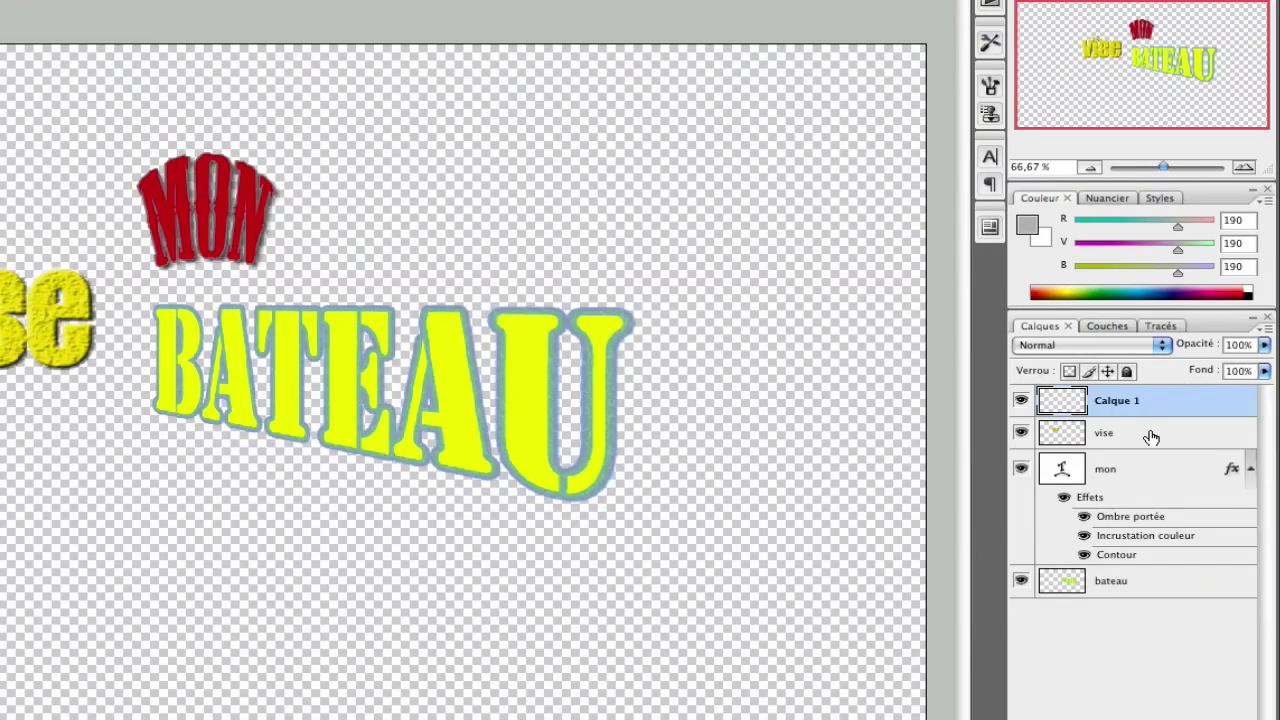
Place the vise layer above the empty Calque 1 layer and merge the two into one layer.
left_click_drag(1151, 437, 1154, 403)
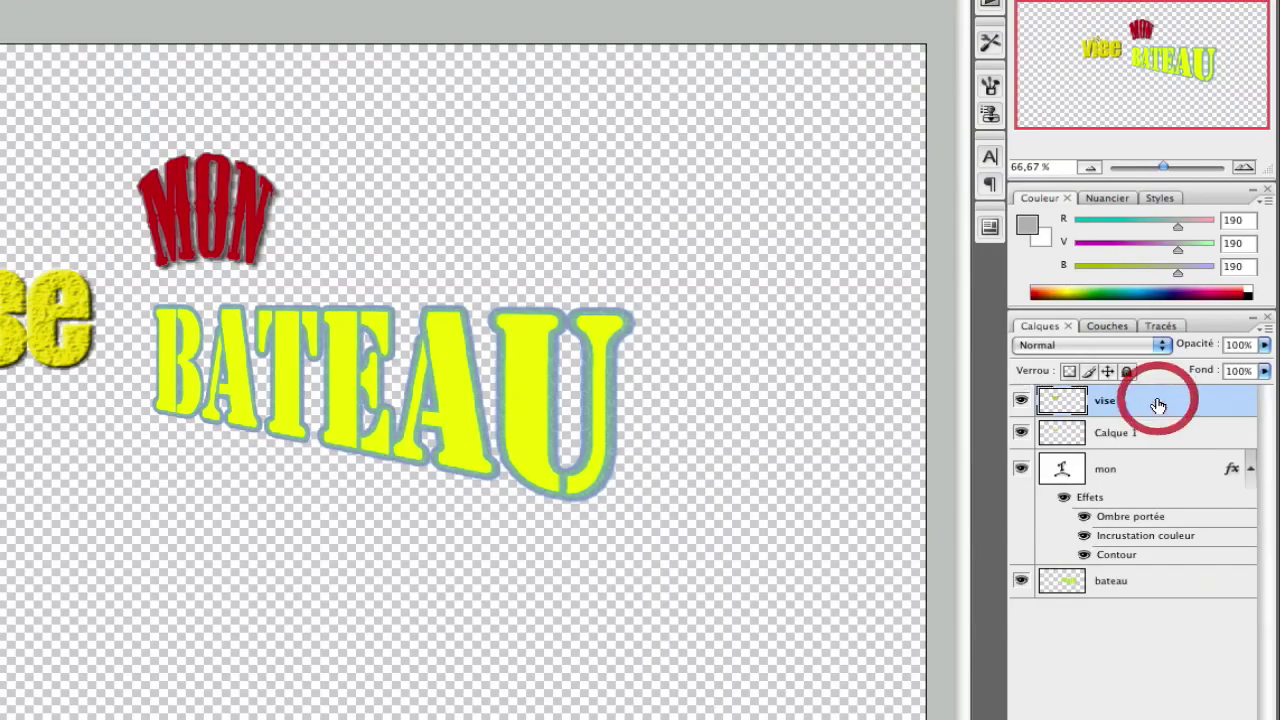
left_click(1133, 444, "shift")
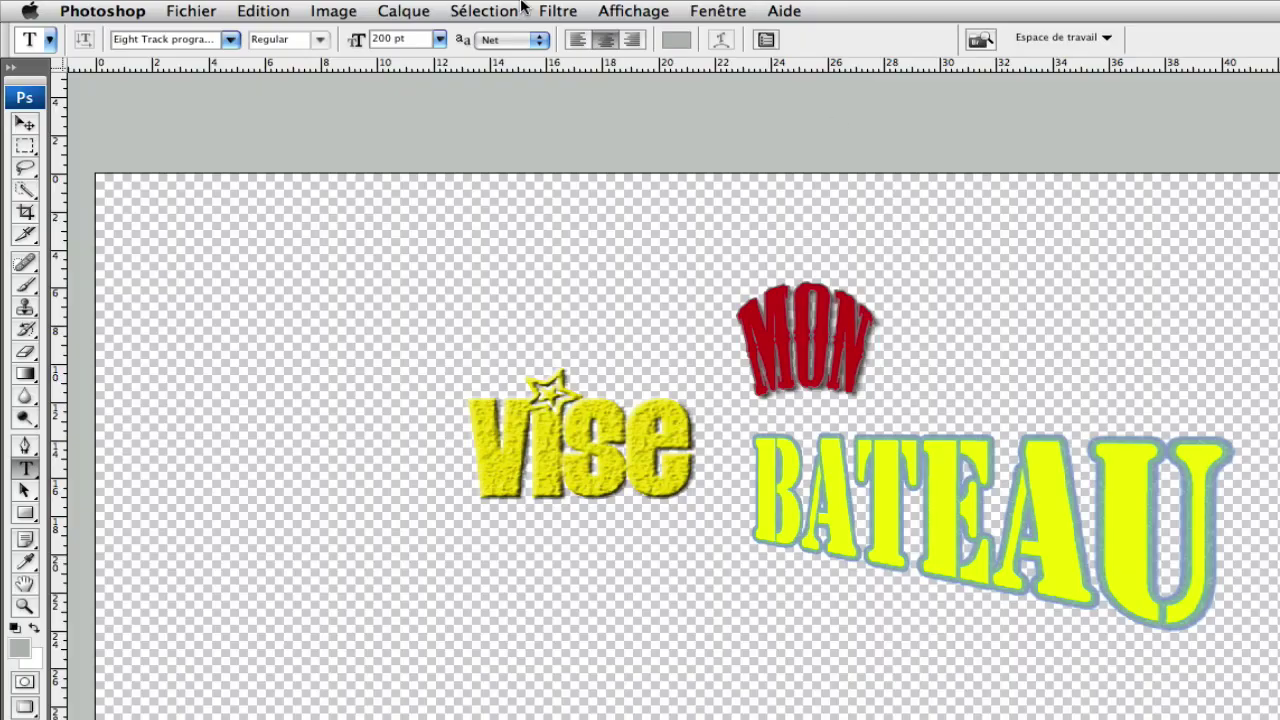
left_click(421, 12)
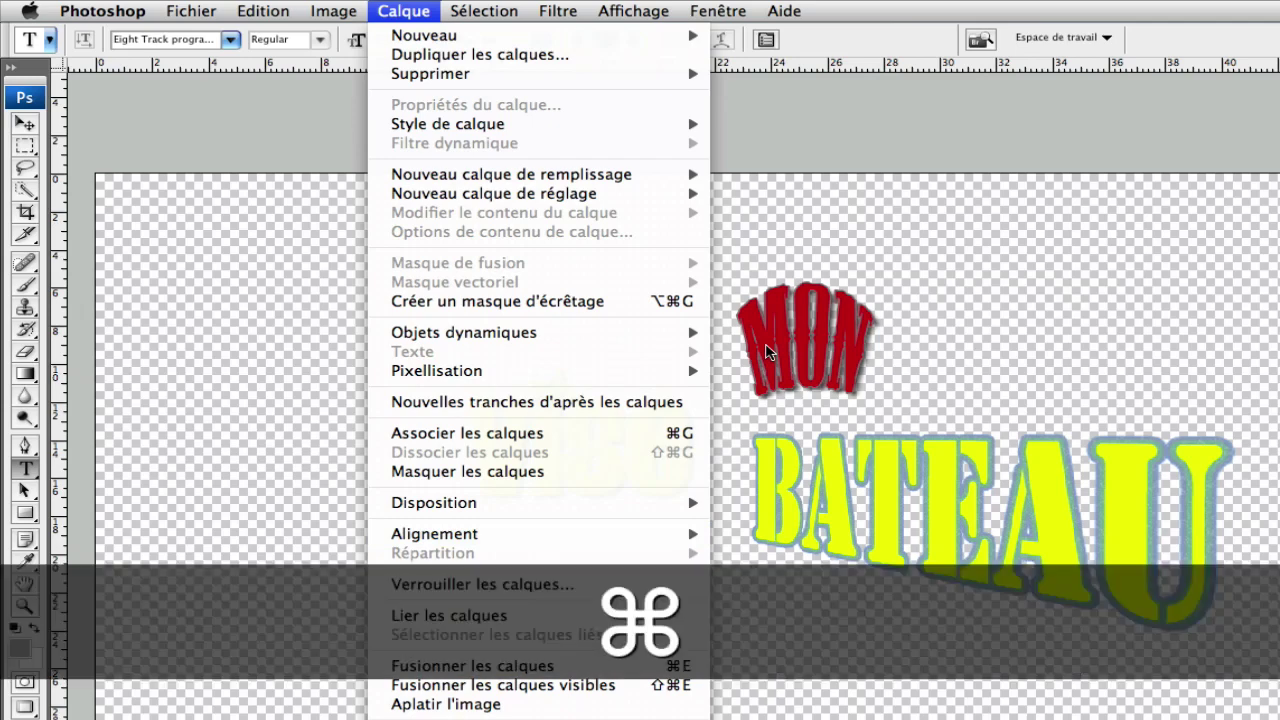
key("super+e")
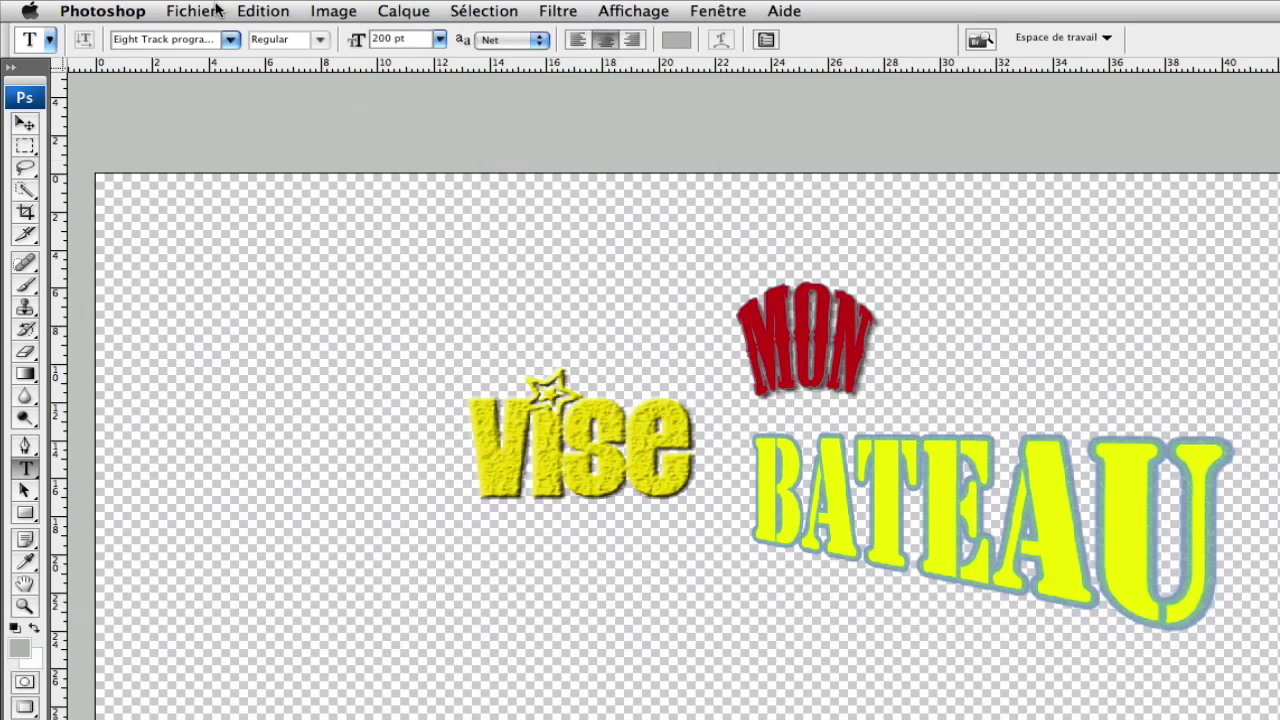
Skew the merged vise layer so the word widens towards its left end, to about 189.3% height and -20.6° vertical skew.
left_click(259, 11)
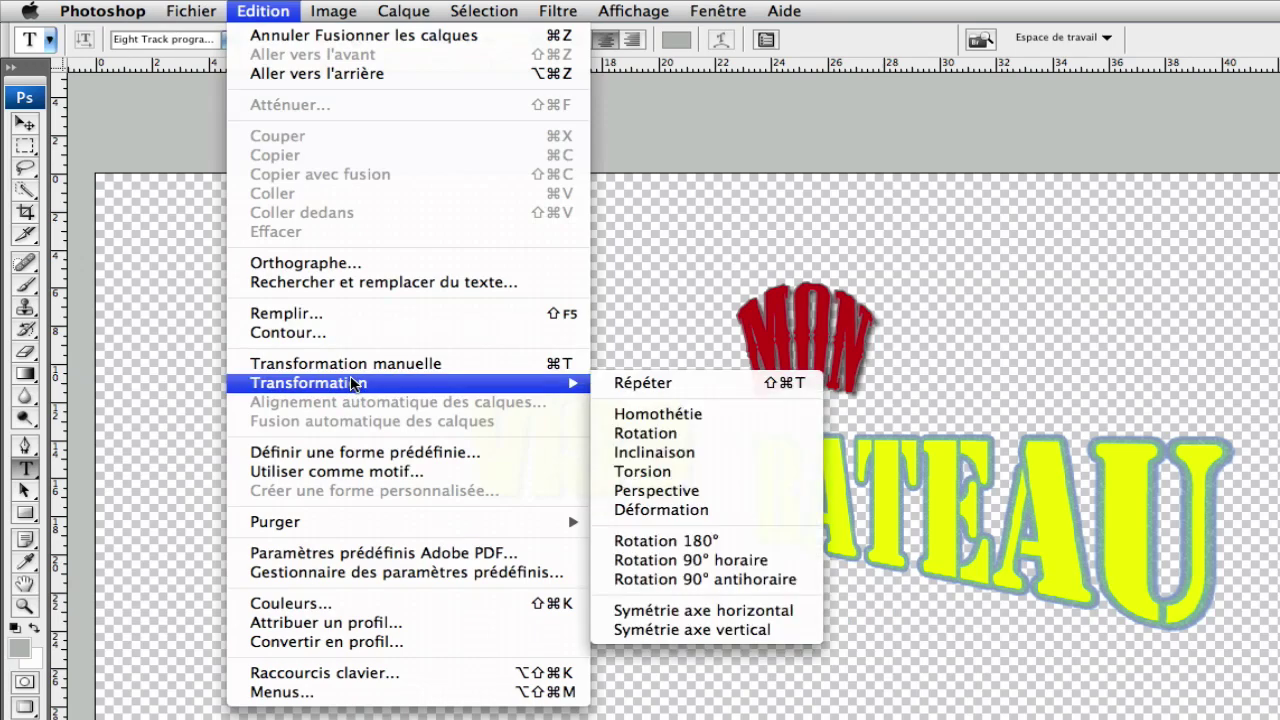
mouse_move(352, 385)
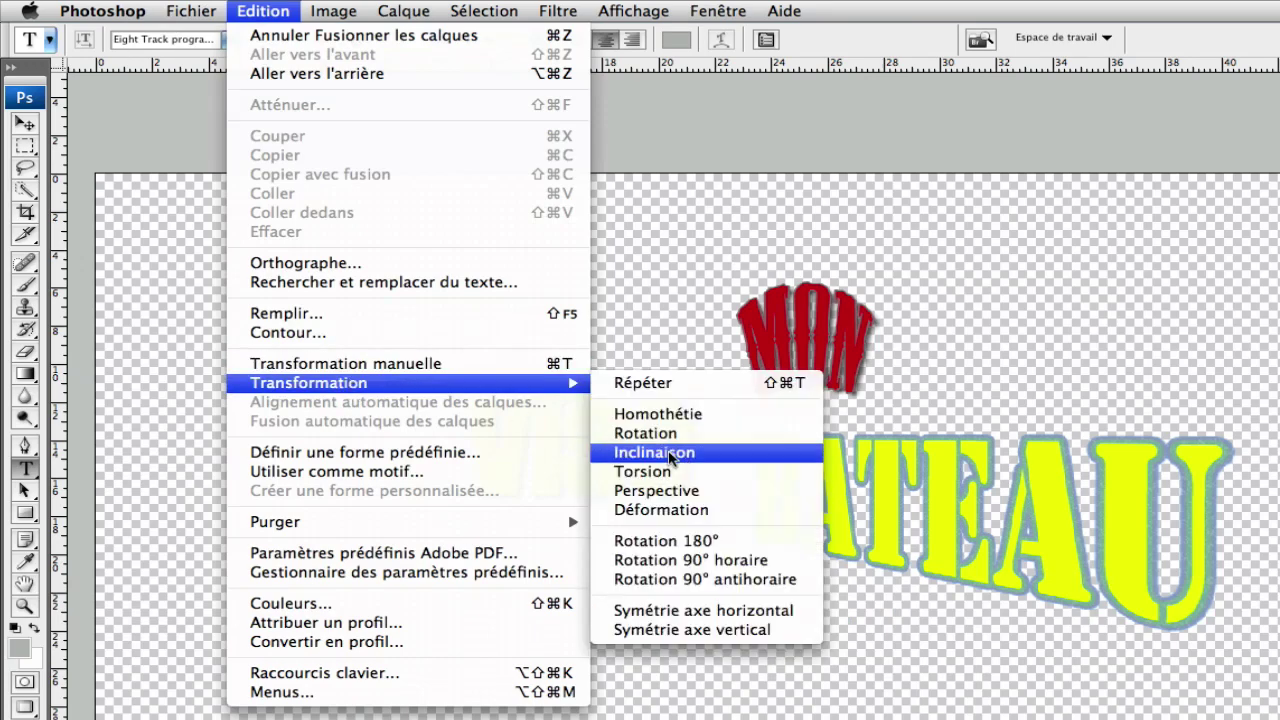
left_click(654, 453)
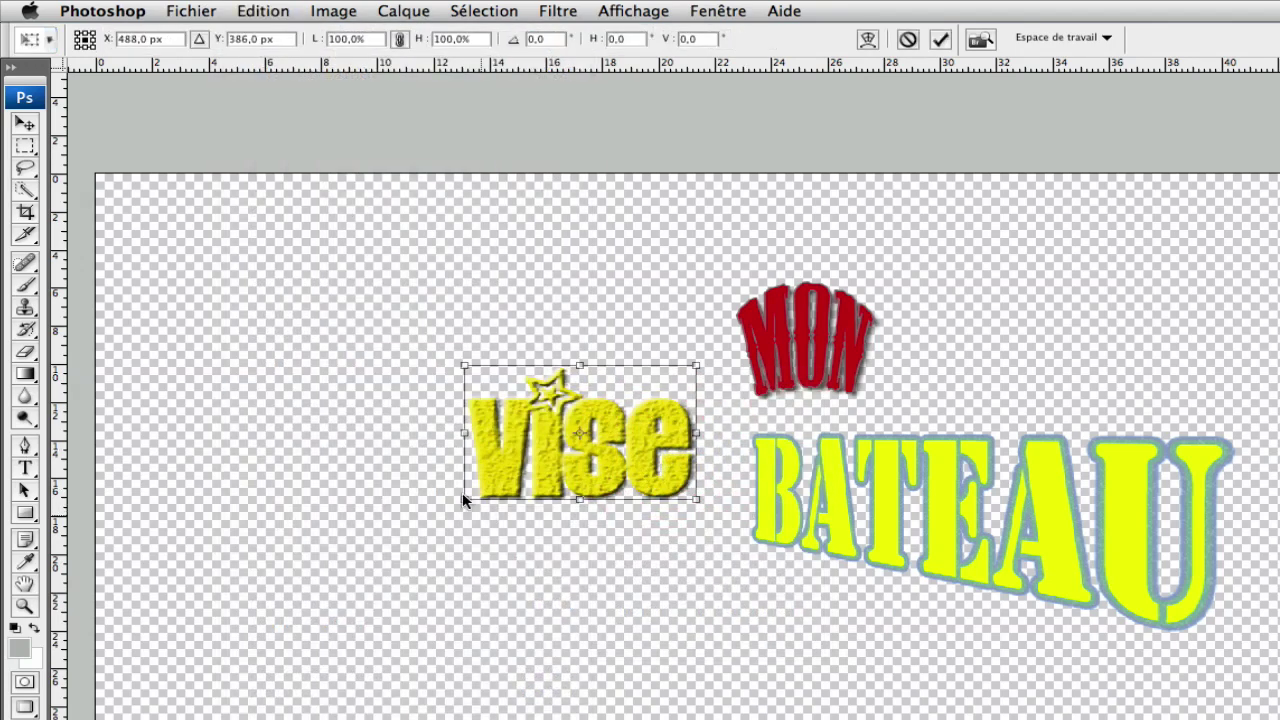
left_click_drag(466, 503, 397, 580)
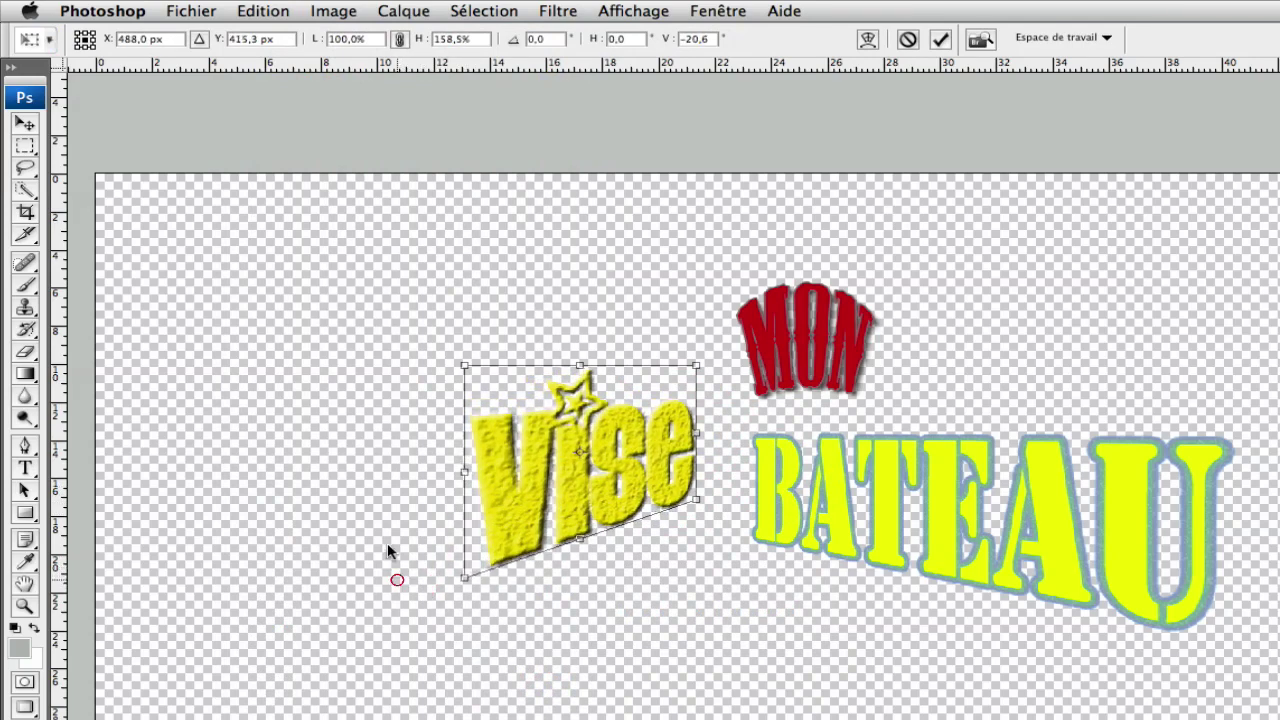
left_click_drag(461, 365, 420, 326)
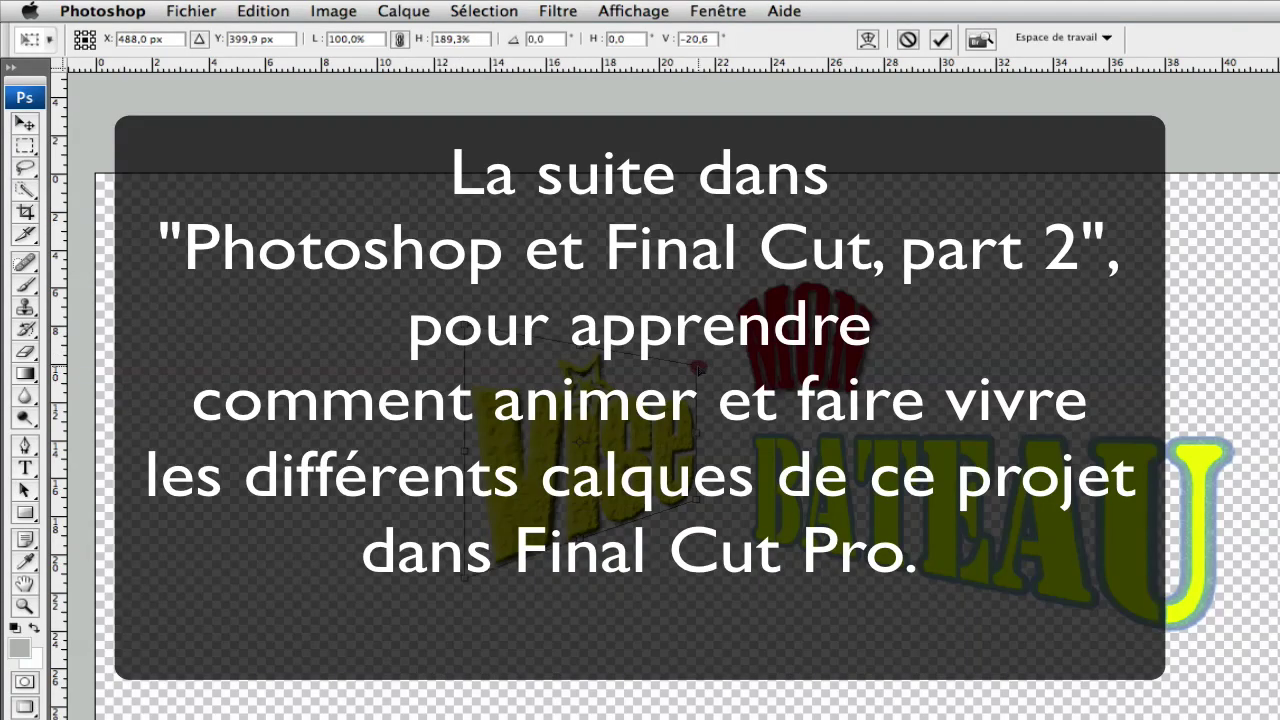
left_click_drag(600, 450, 600, 456)
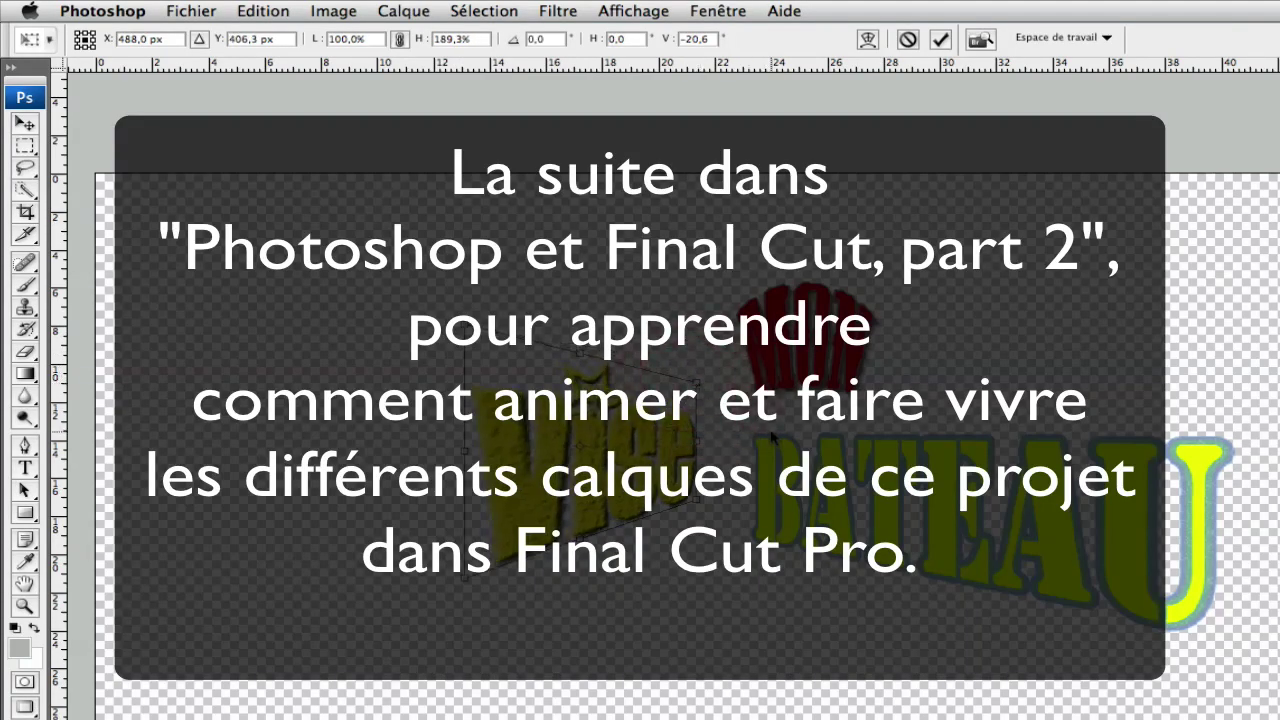